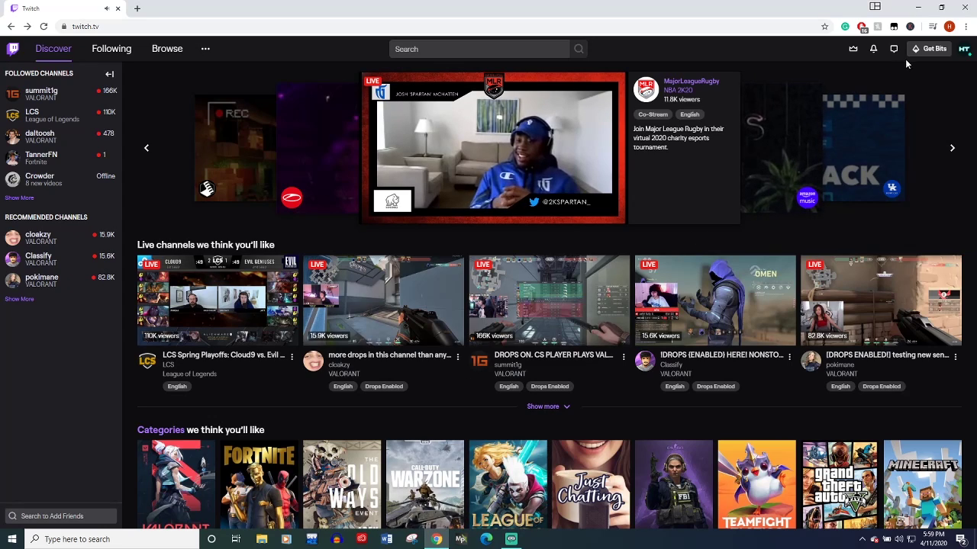
Open the account menu from the HT avatar at the top right of Twitch.
click(963, 50)
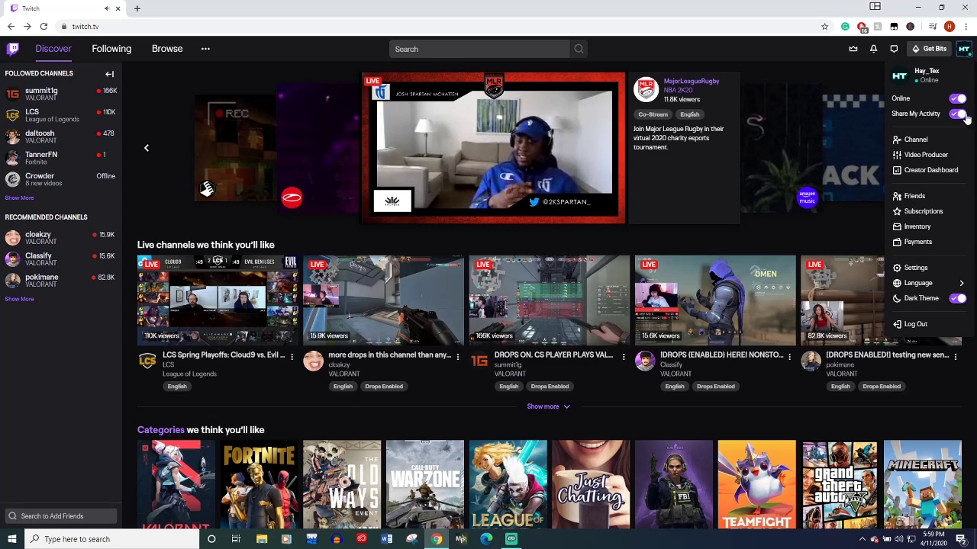
Go to the Creator Dashboard and reach its Extensions page through the navigation list.
click(923, 170)
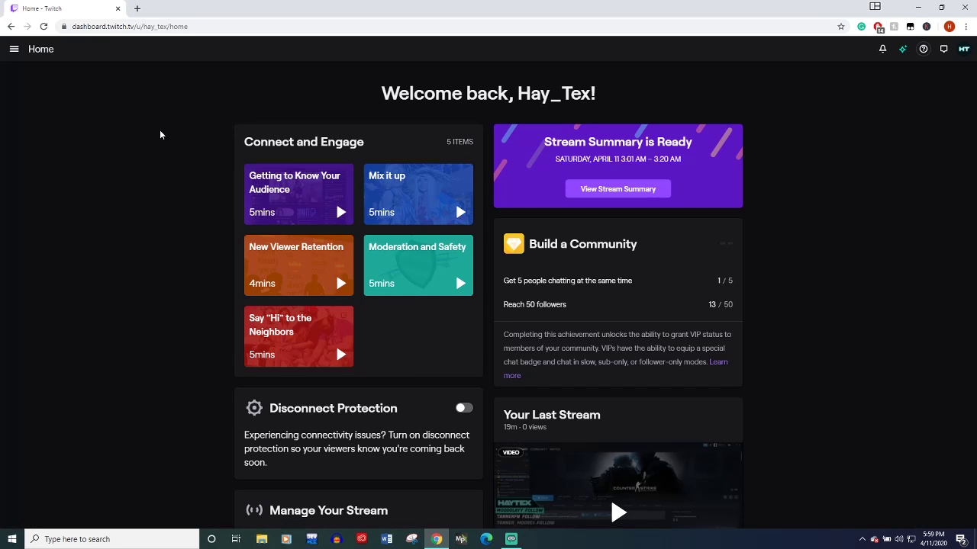
click(14, 49)
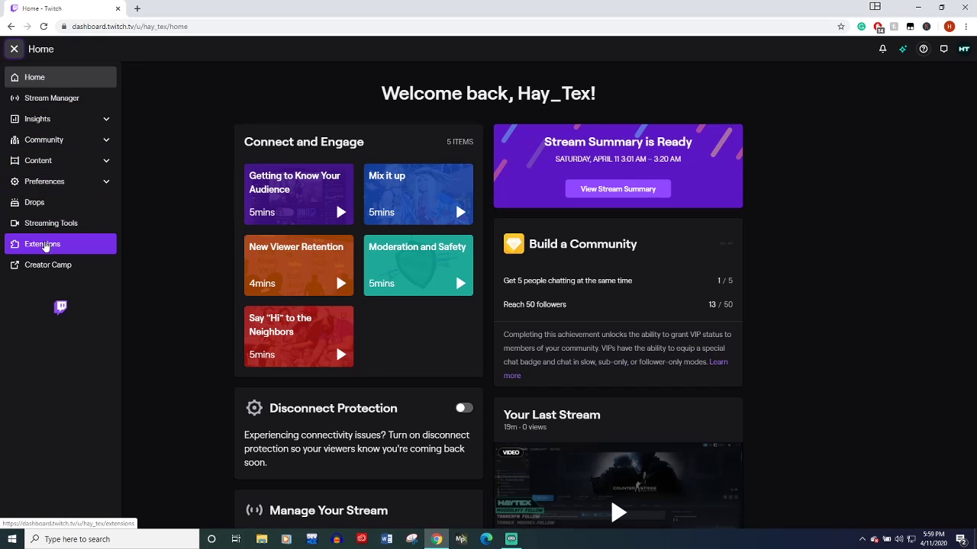
click(37, 245)
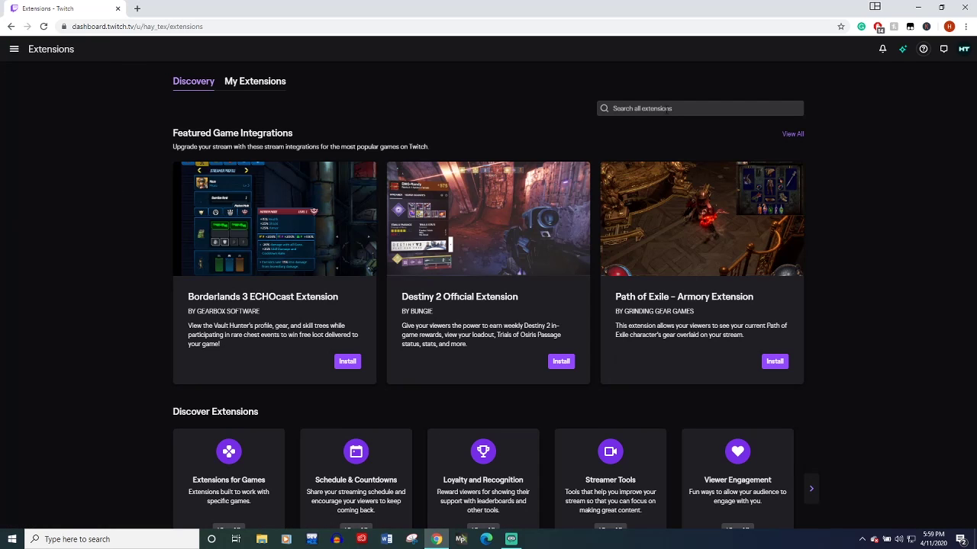
Scroll through the extensions catalogue to locate Overlay Expert.
scroll(842, 262, down, 8)
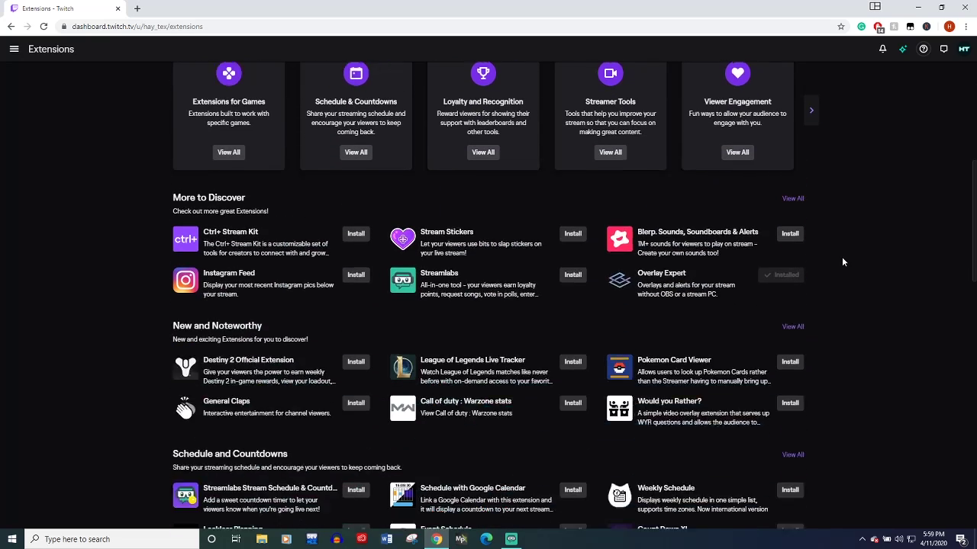
scroll(842, 262, up, 3)
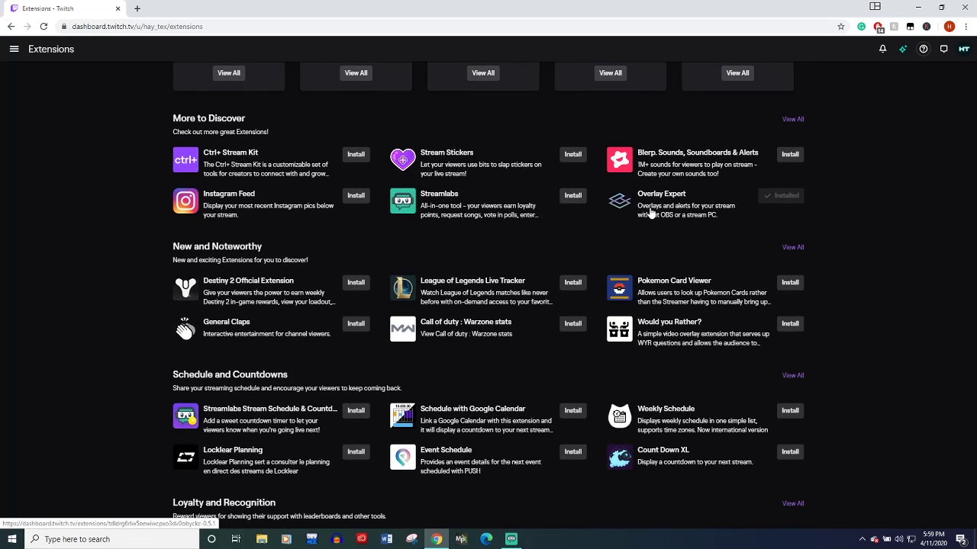
scroll(692, 223, down, 4)
scroll(691, 227, down, 2)
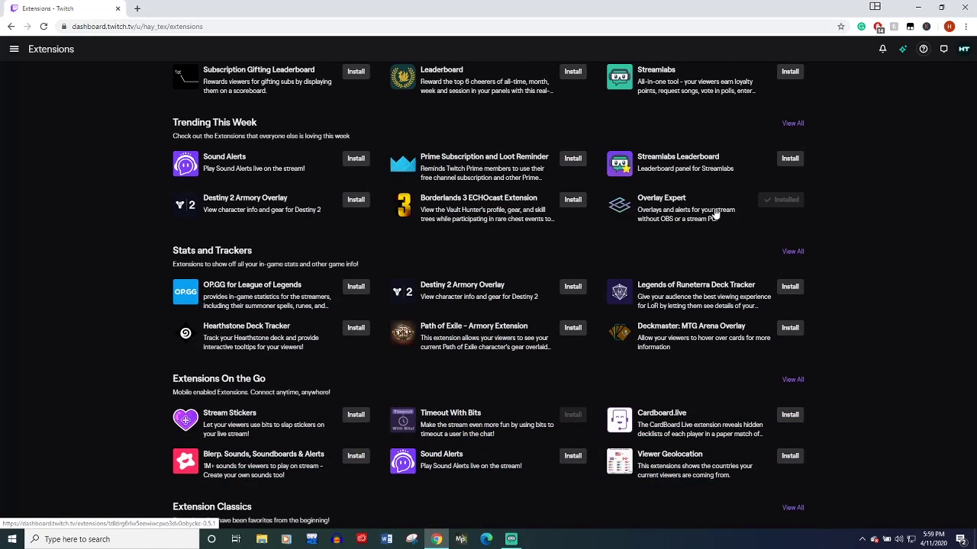
scroll(719, 214, down, 3)
scroll(734, 256, down, 2)
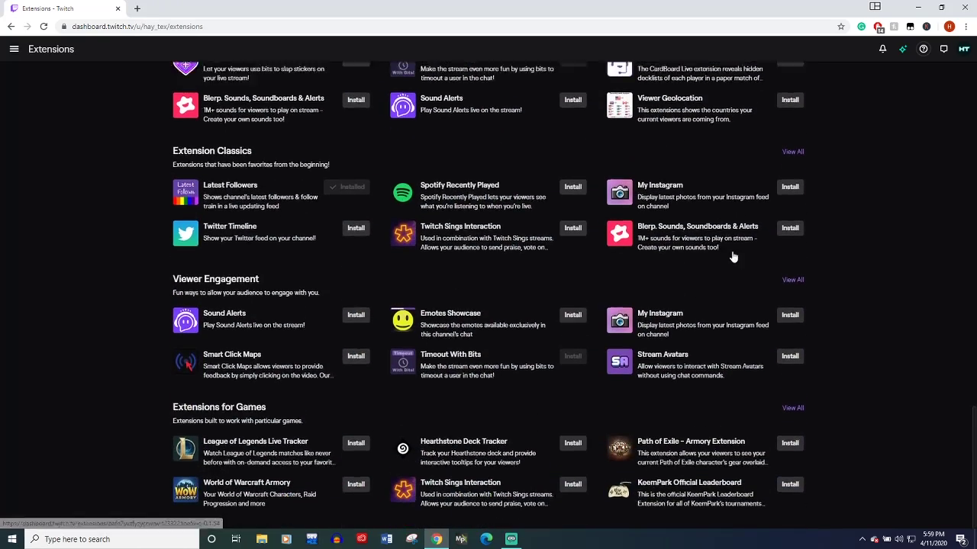
scroll(732, 254, up, 4)
scroll(690, 247, up, 1)
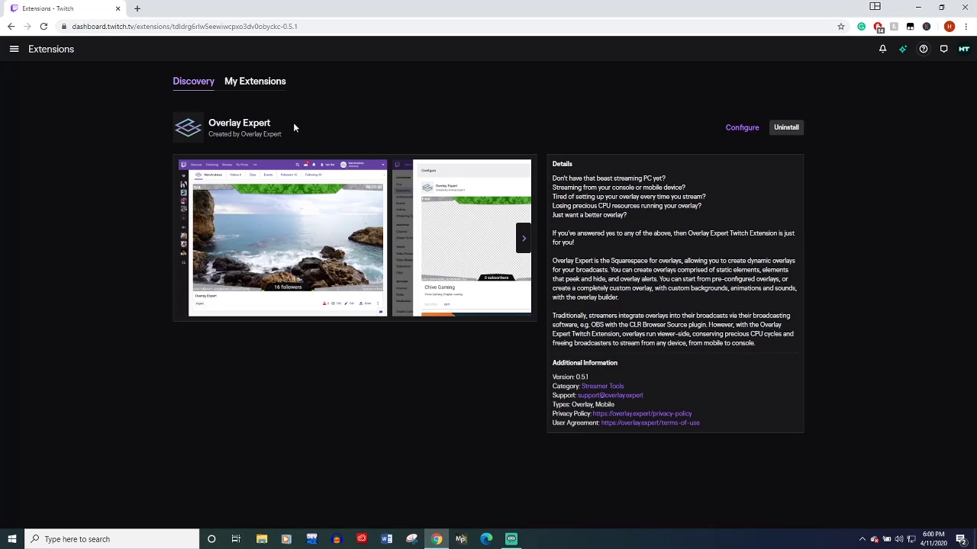
Open the installed Overlay Expert's configuration from the My Extensions tab.
click(256, 84)
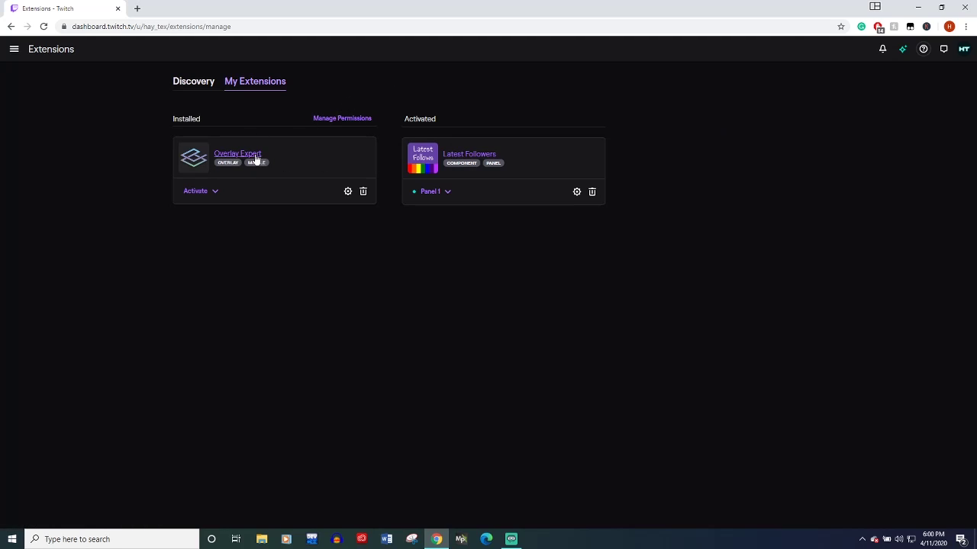
click(349, 192)
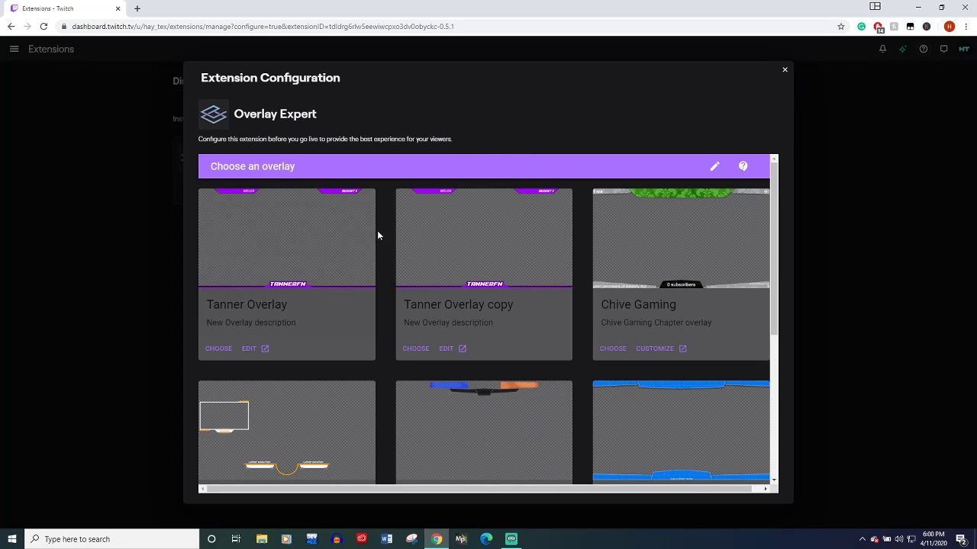
scroll(682, 245, down, 2)
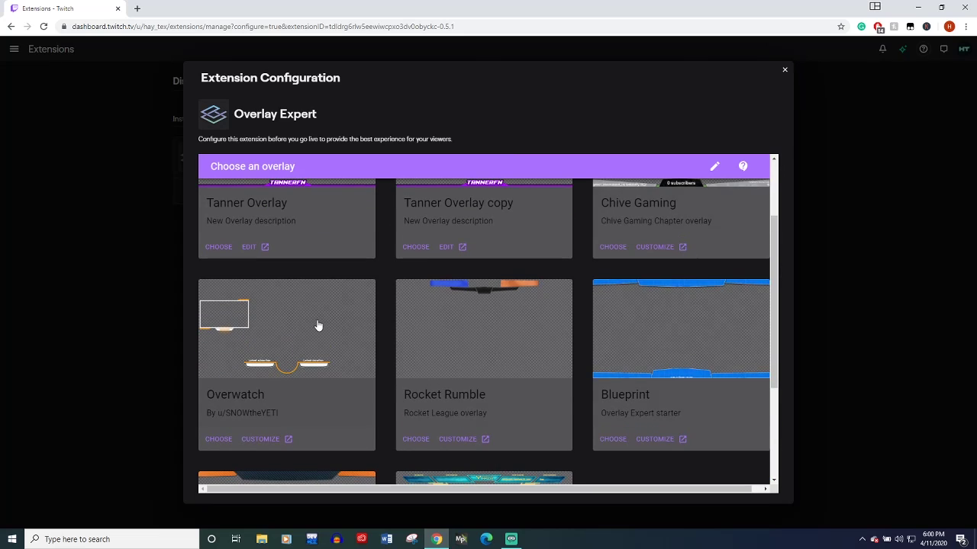
scroll(318, 326, down, 2)
scroll(320, 272, down, 2)
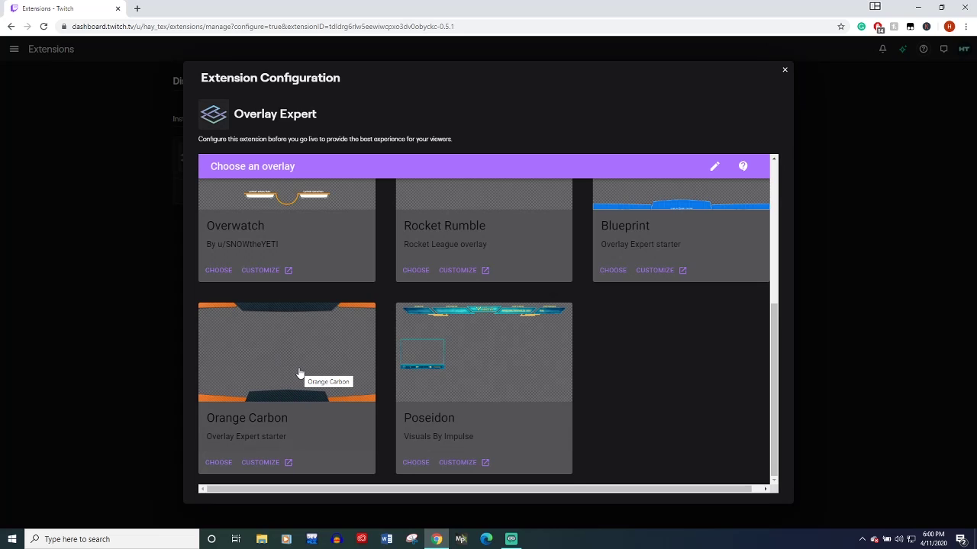
scroll(340, 360, up, 1)
scroll(340, 361, up, 3)
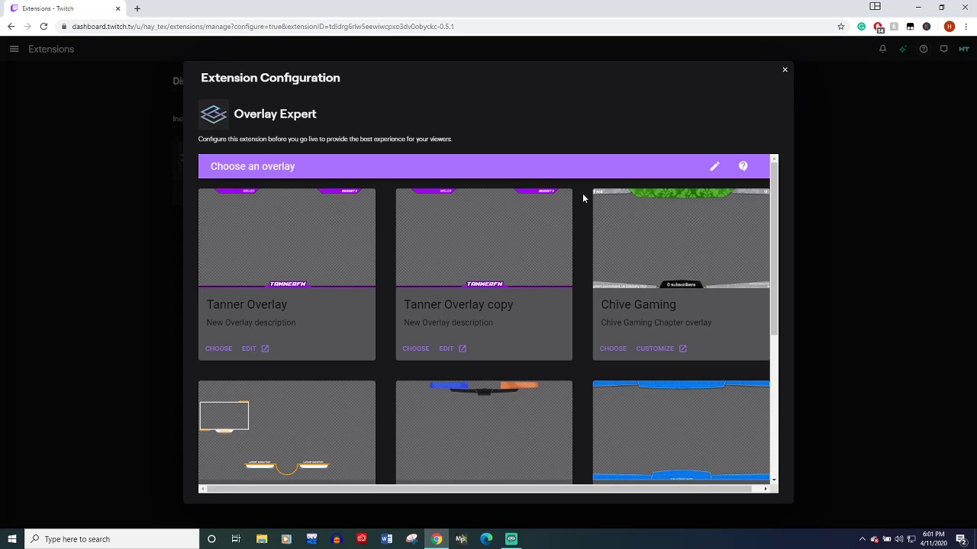
click(619, 350)
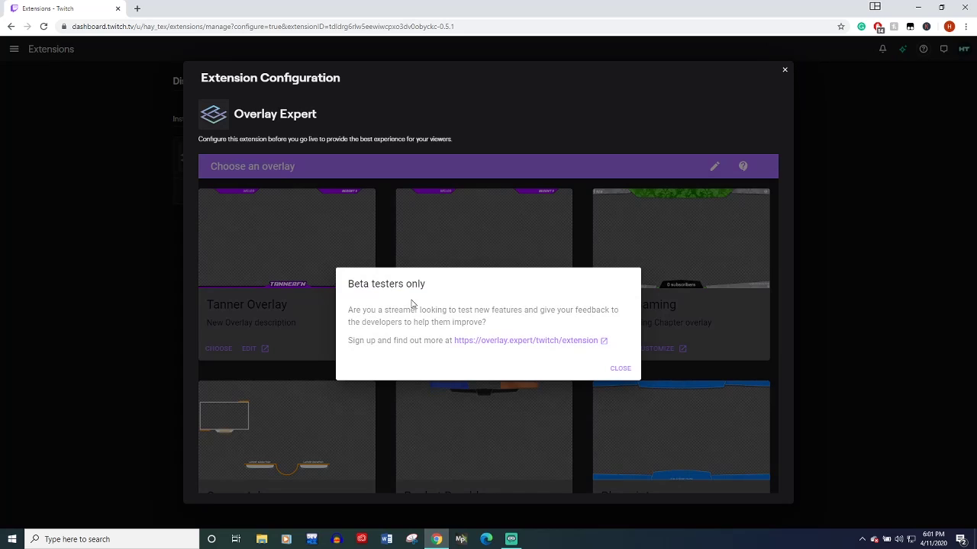
click(620, 370)
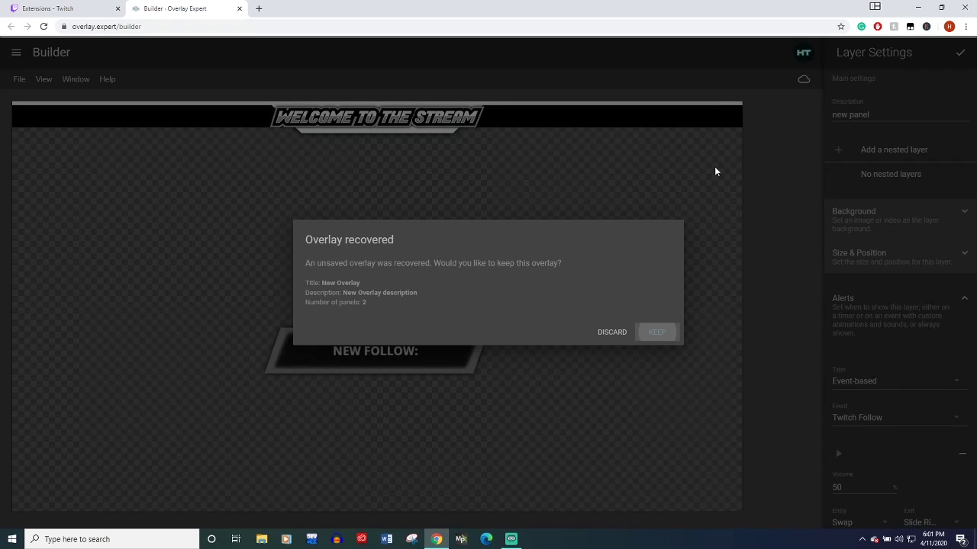
Discard the recovered overlay and decline the Builder's beginner walkthrough.
click(612, 332)
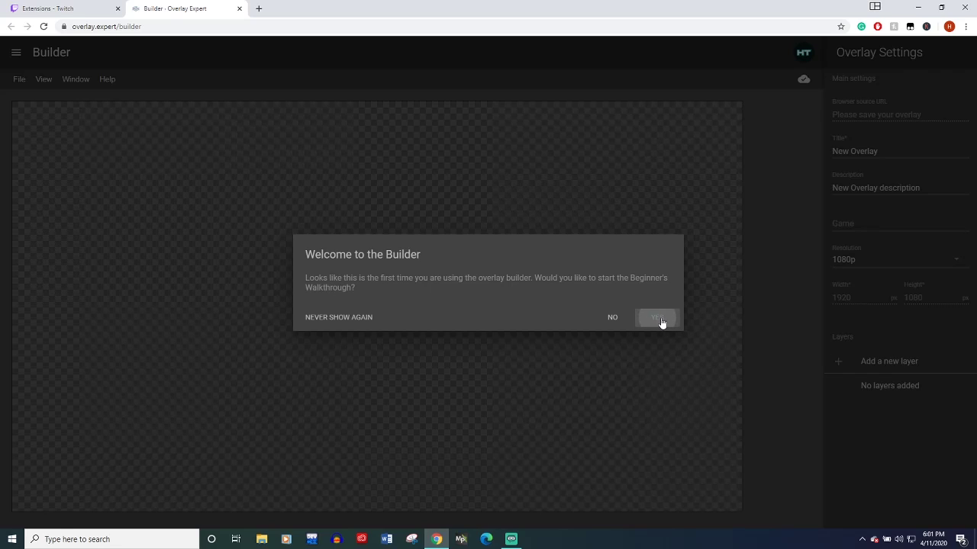
click(612, 322)
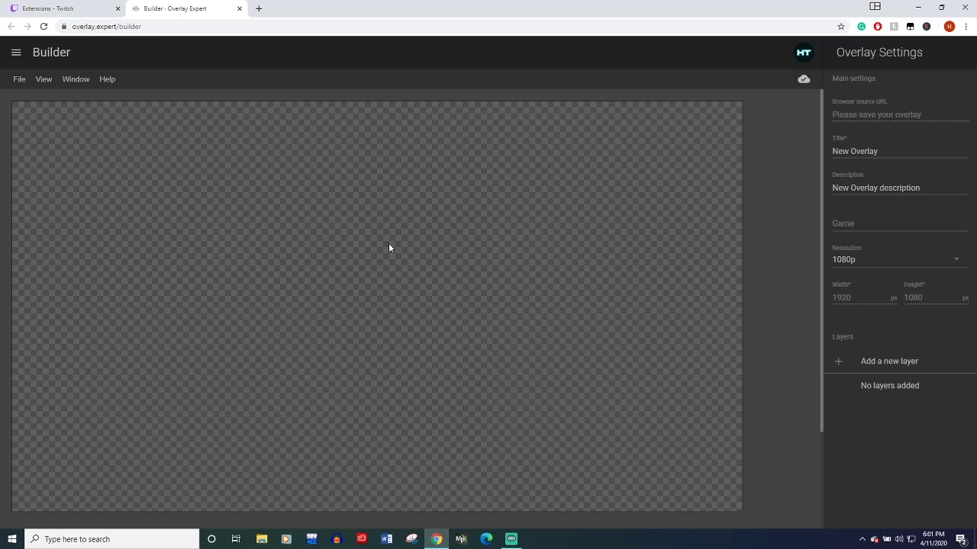
click(42, 84)
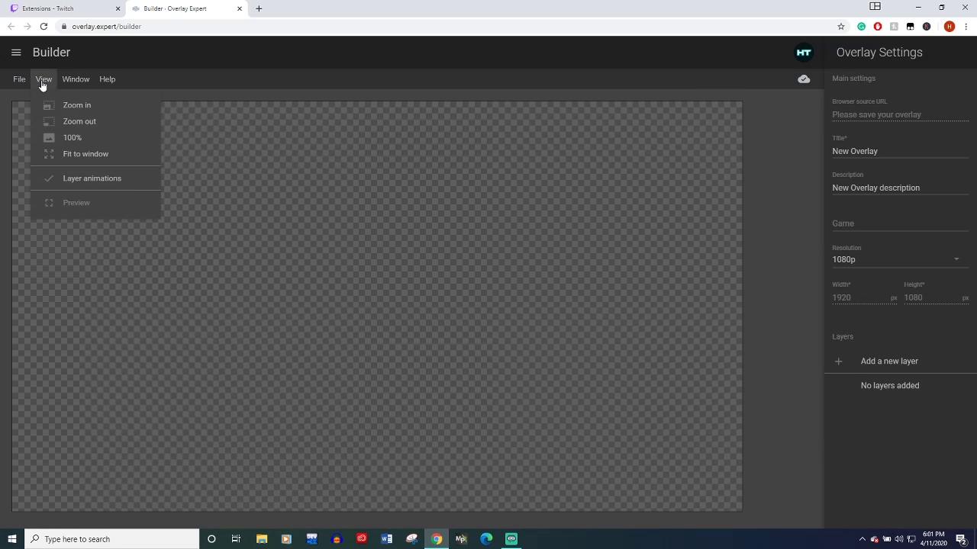
click(81, 157)
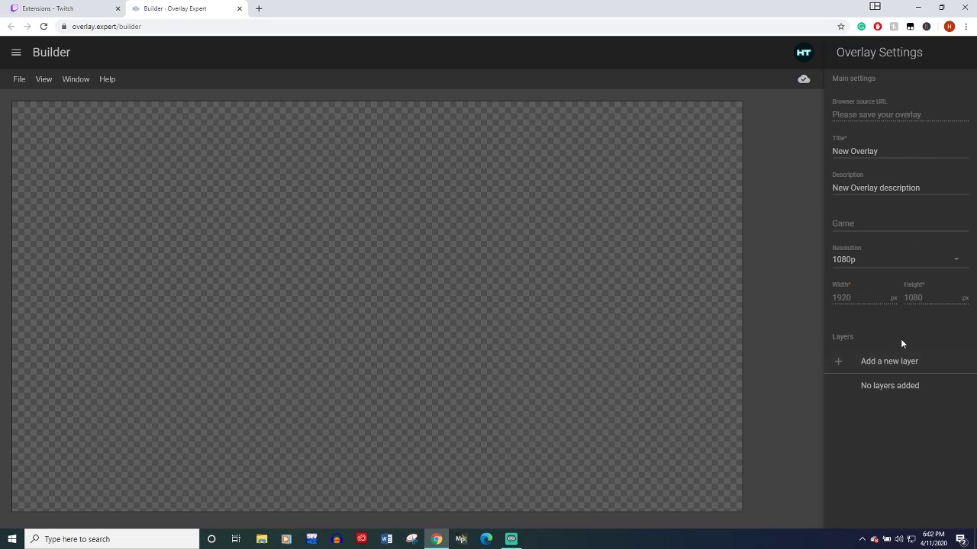
click(859, 263)
click(859, 278)
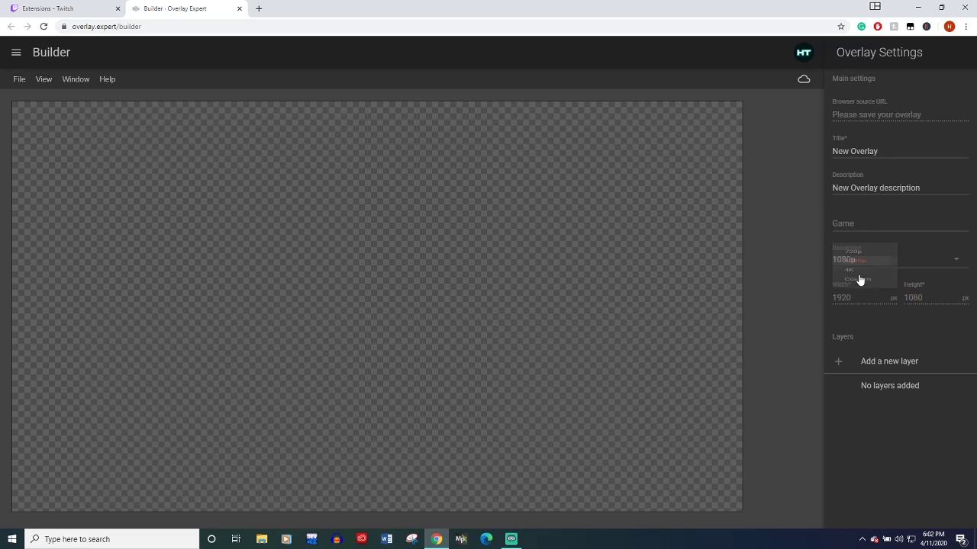
Add a new panel layer with a blue banner background stretched across the canvas top.
click(849, 363)
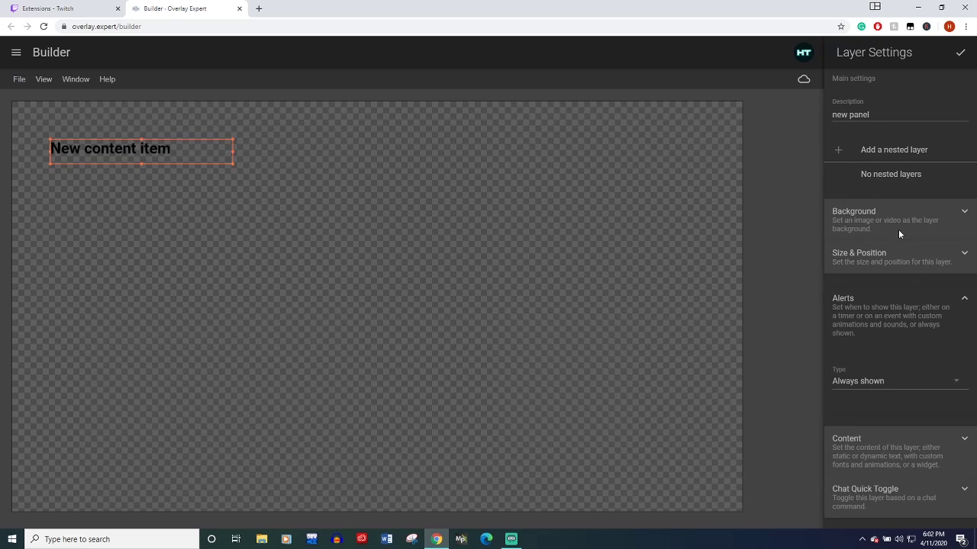
click(964, 302)
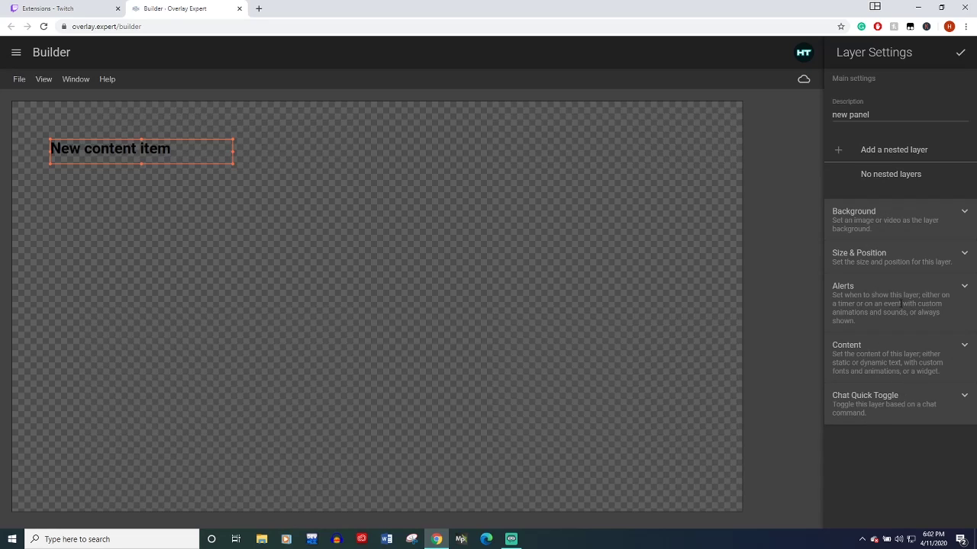
click(963, 214)
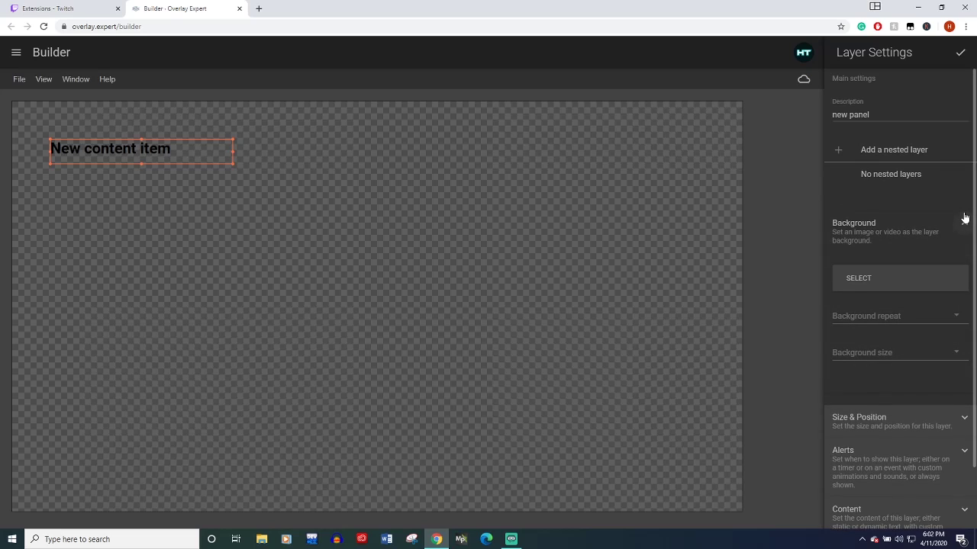
click(872, 283)
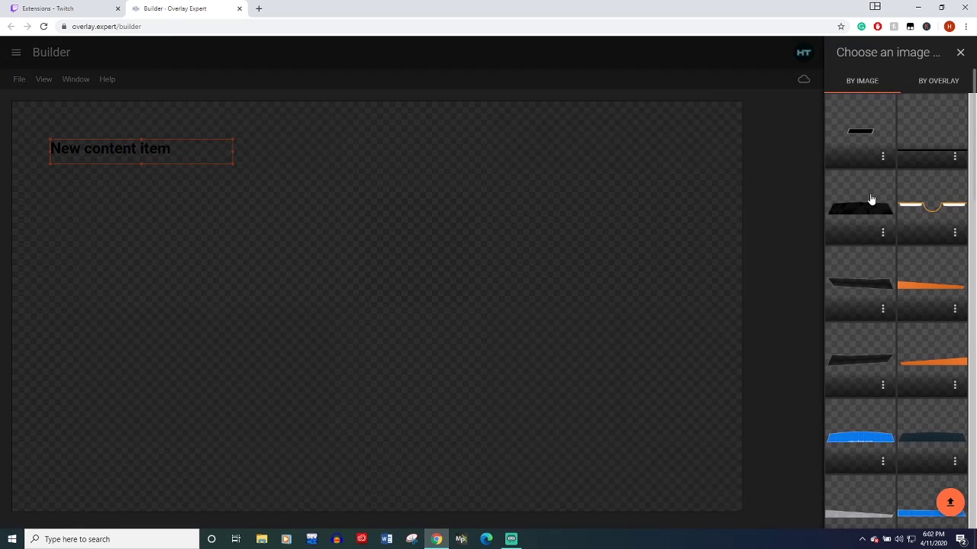
scroll(937, 255, down, 1)
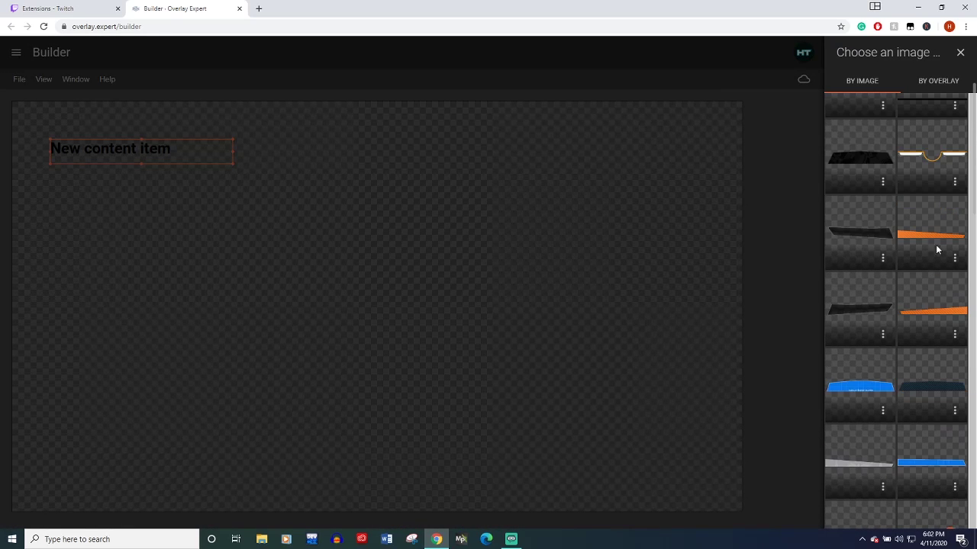
scroll(889, 249, down, 10)
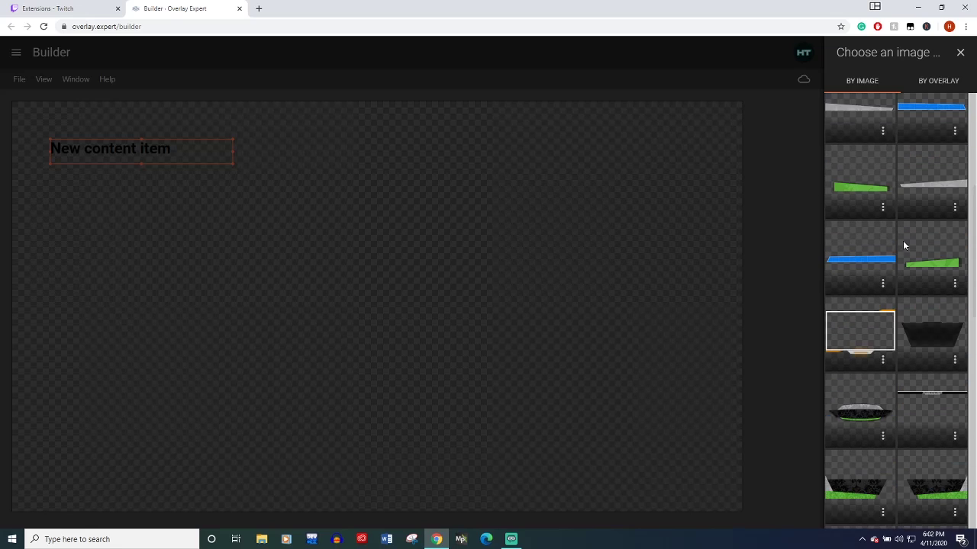
scroll(860, 301, up, 1)
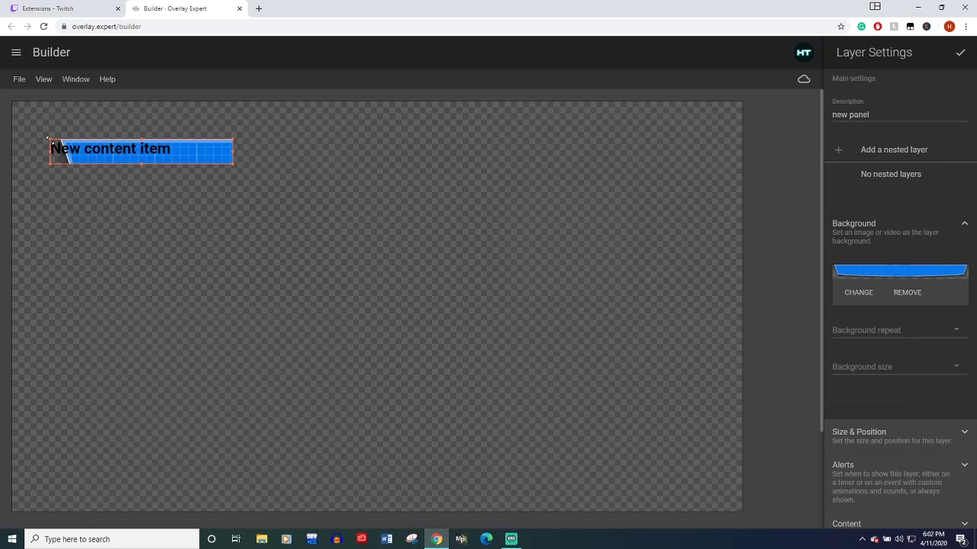
drag(47, 138, 12, 101)
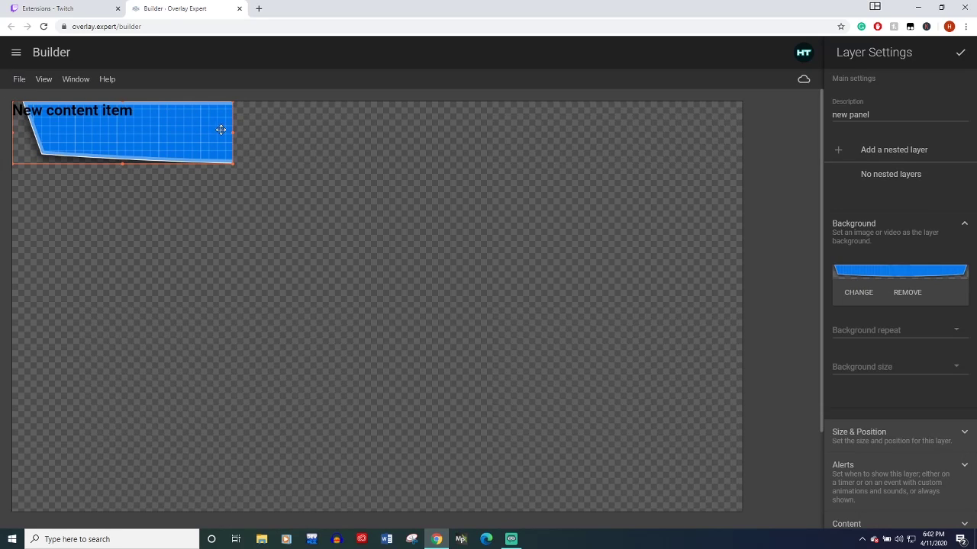
drag(233, 131, 766, 113)
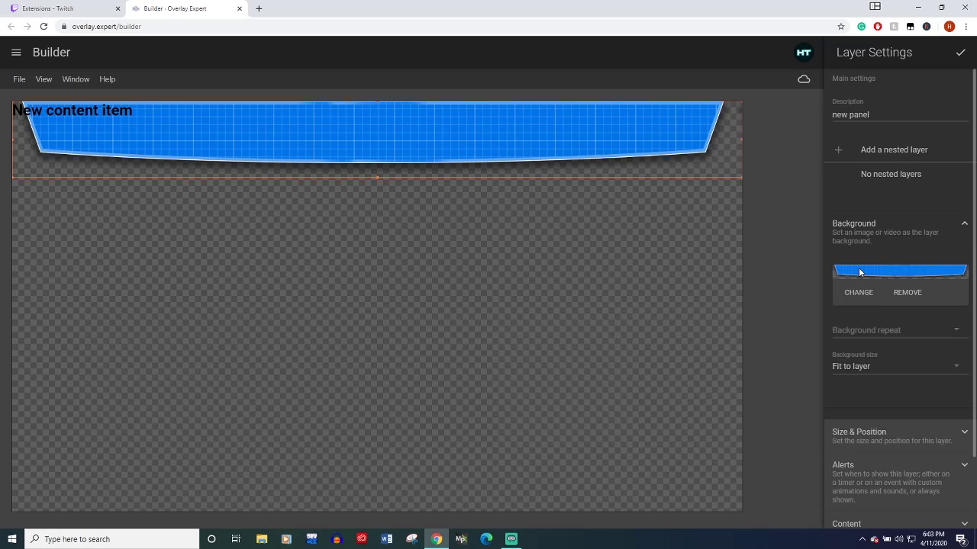
Try Fill layer and Stretch for the background size, then settle on Default.
click(872, 373)
click(861, 398)
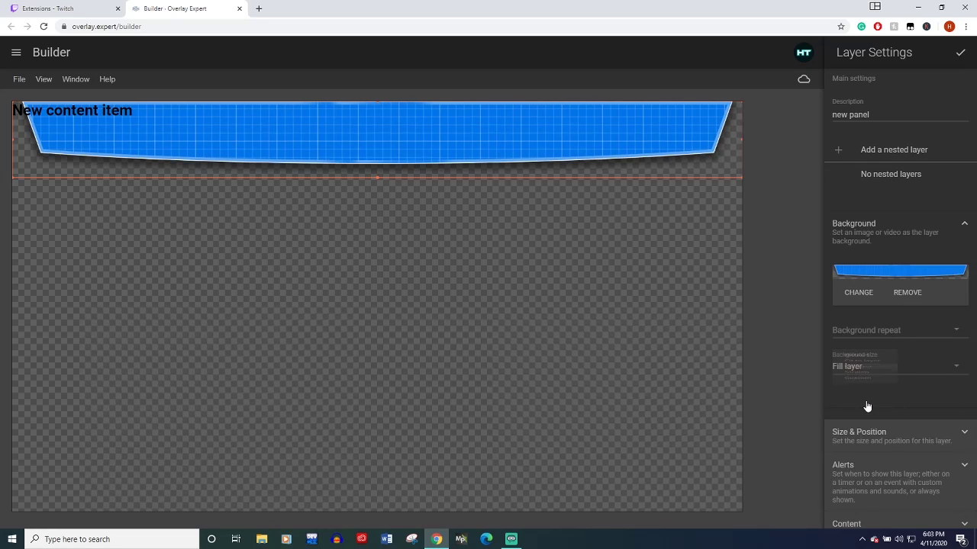
click(856, 369)
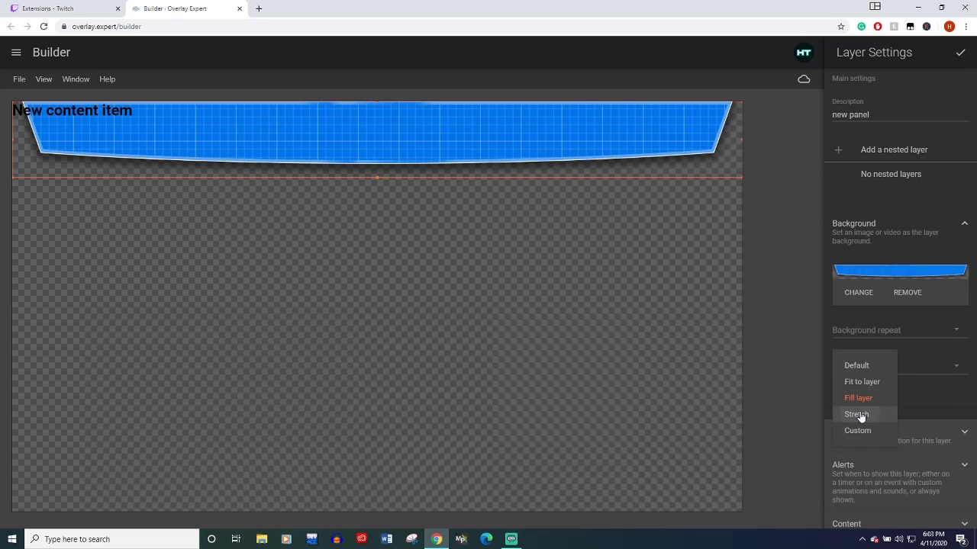
click(860, 412)
click(857, 374)
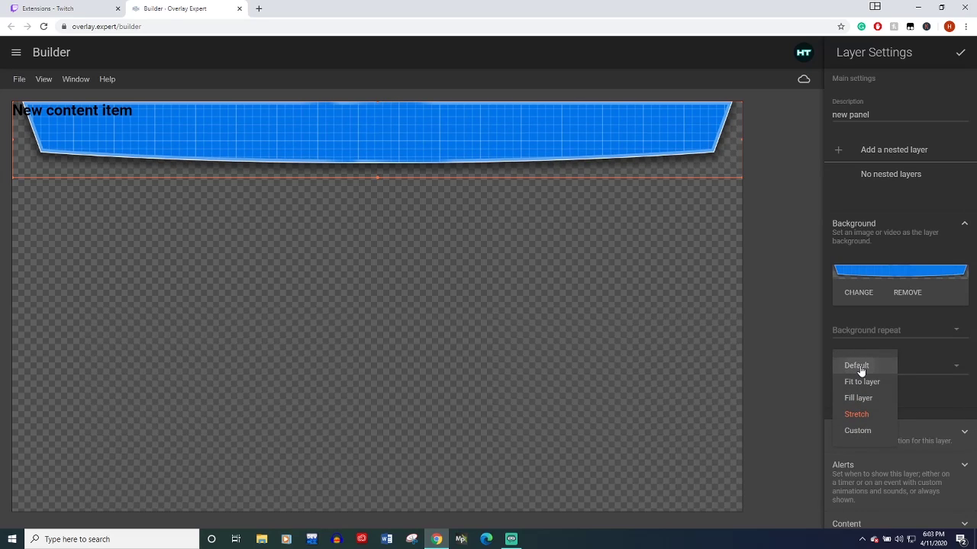
click(854, 365)
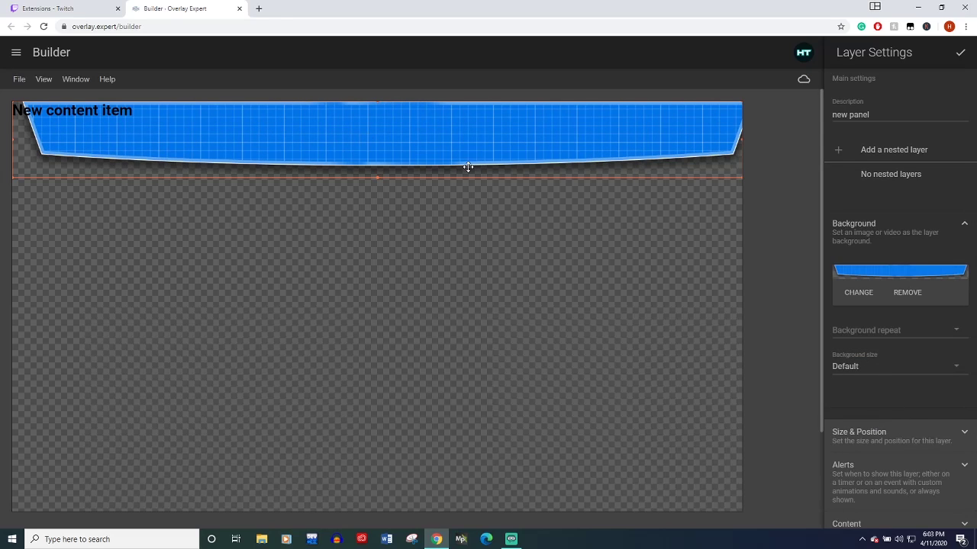
Upload 'Free overlay with welcome' from the local Free Stuff folder as a new image.
click(858, 293)
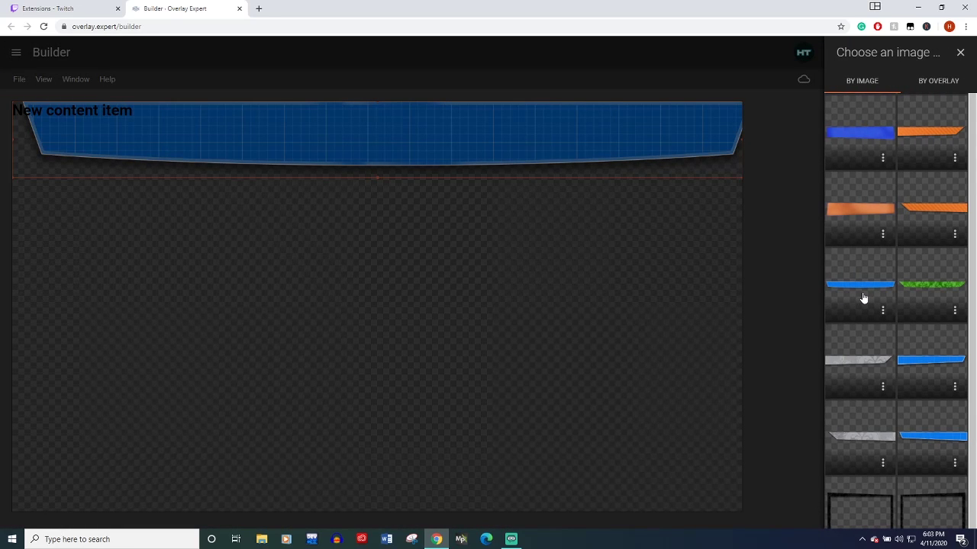
scroll(863, 298, down, 10)
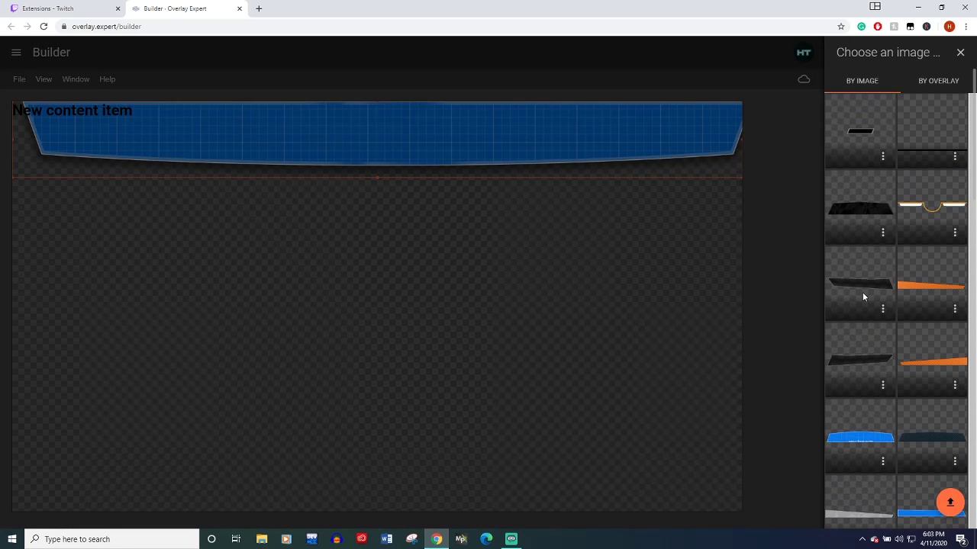
click(952, 505)
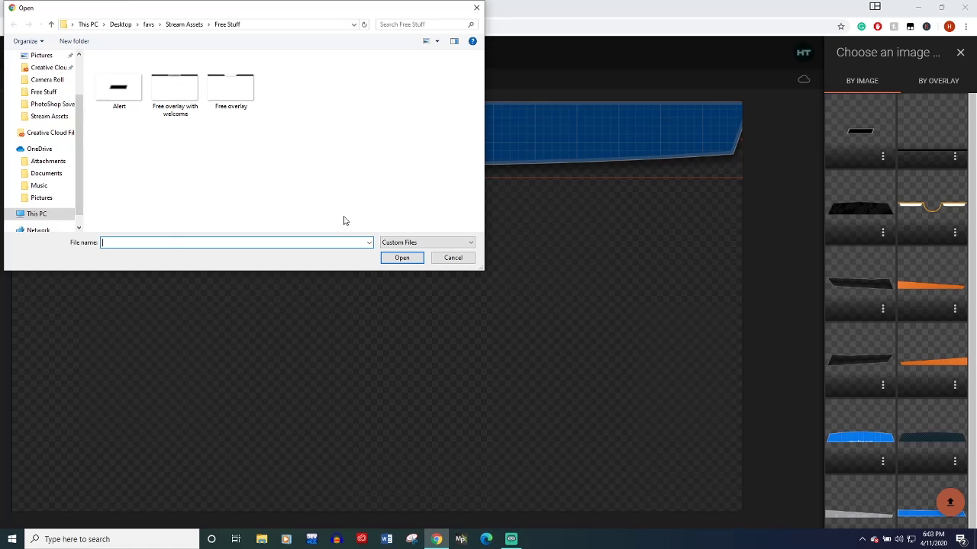
double_click(173, 101)
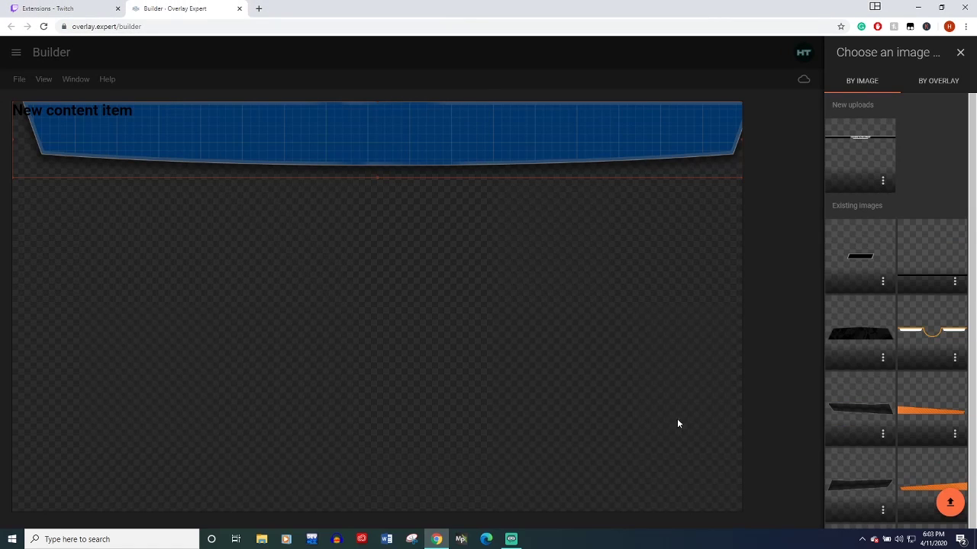
Use the uploaded Welcome to the Stream banner as background and resize the layer to fill the canvas.
click(857, 163)
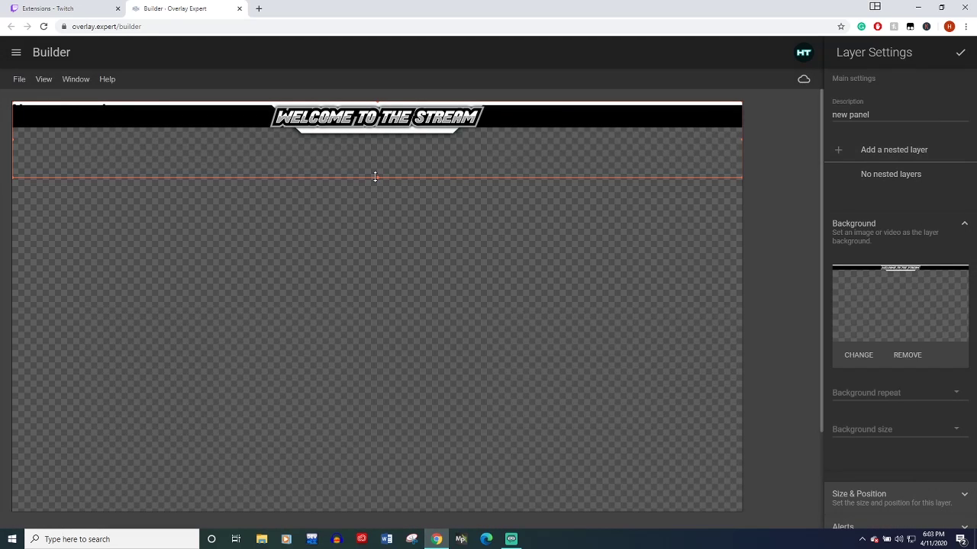
drag(373, 177, 401, 524)
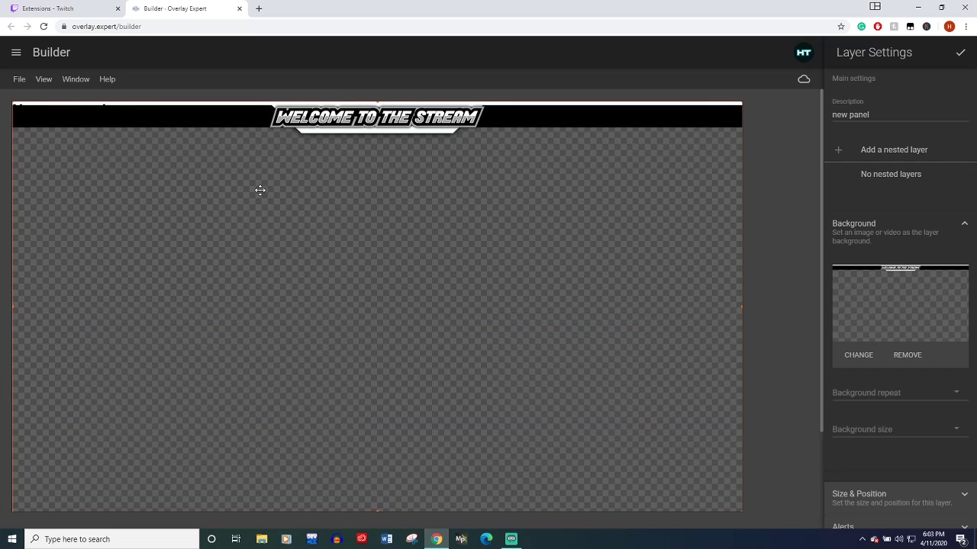
drag(13, 102, 63, 124)
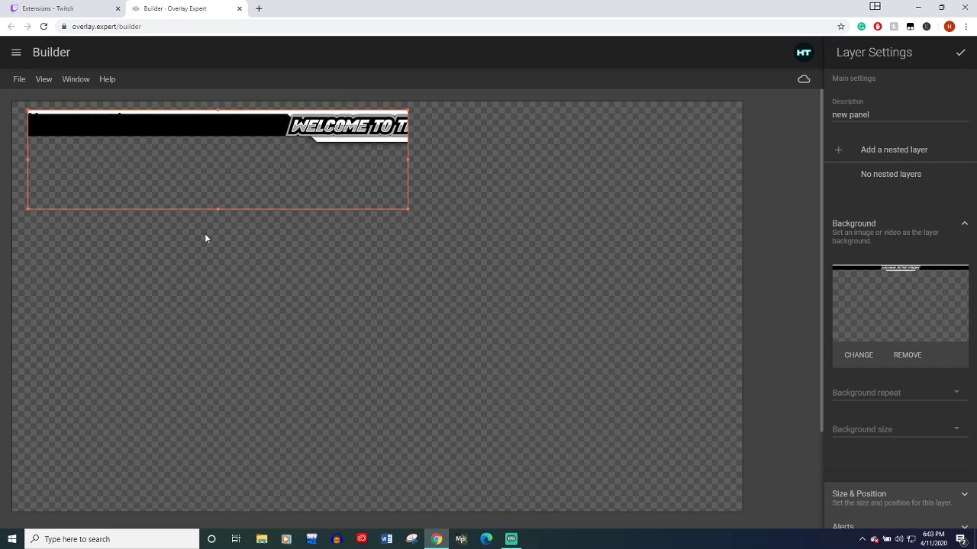
drag(220, 129, 181, 114)
drag(394, 202, 742, 512)
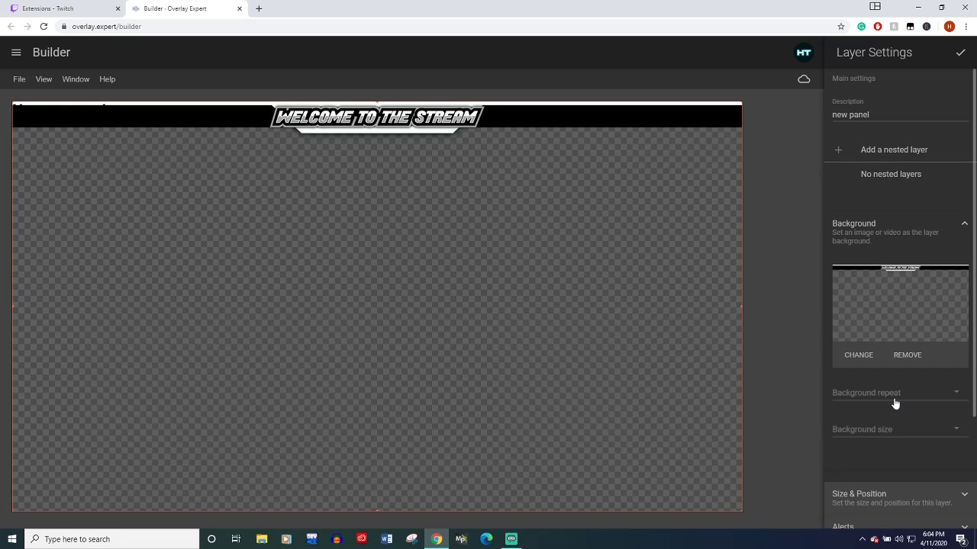
Try Fit for the banner's background size, revert to Default, and collapse Background.
click(876, 431)
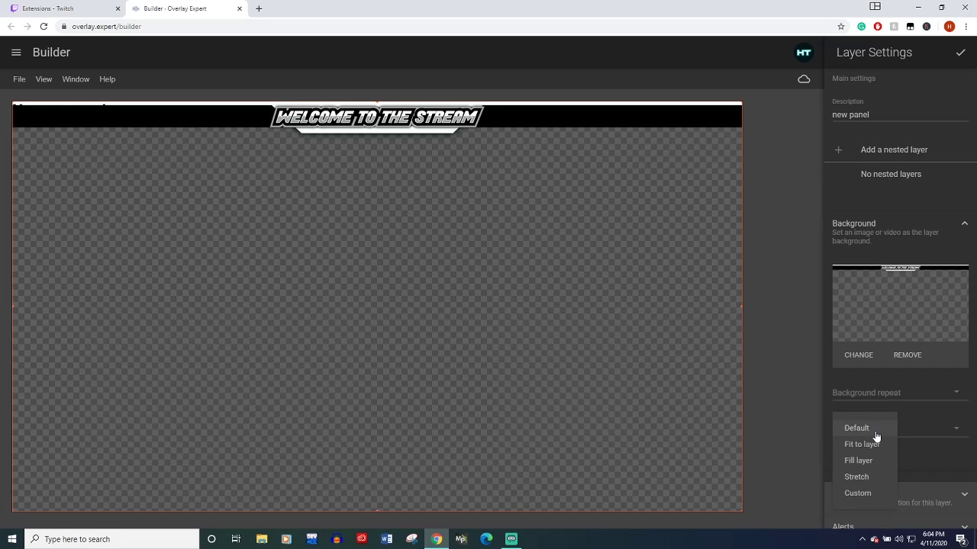
click(876, 448)
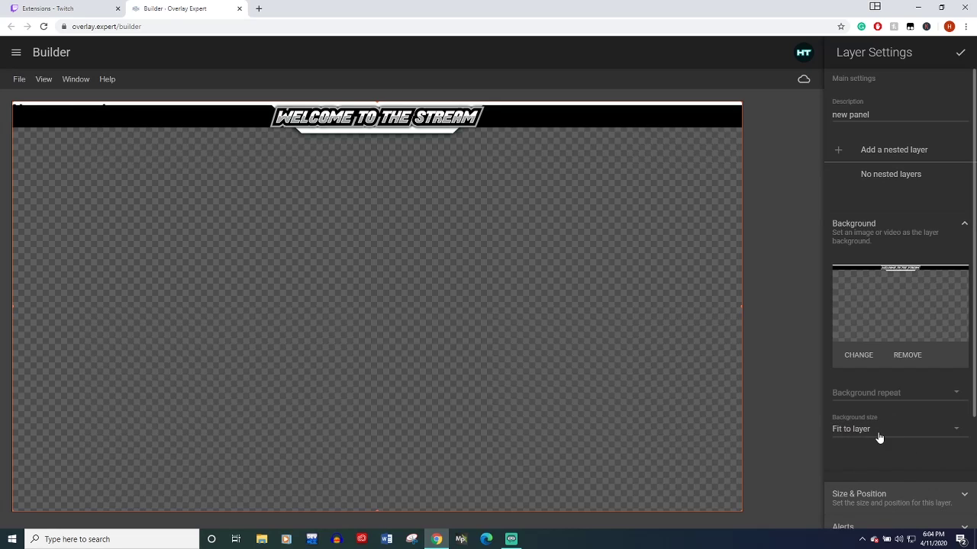
click(871, 431)
click(865, 430)
click(964, 228)
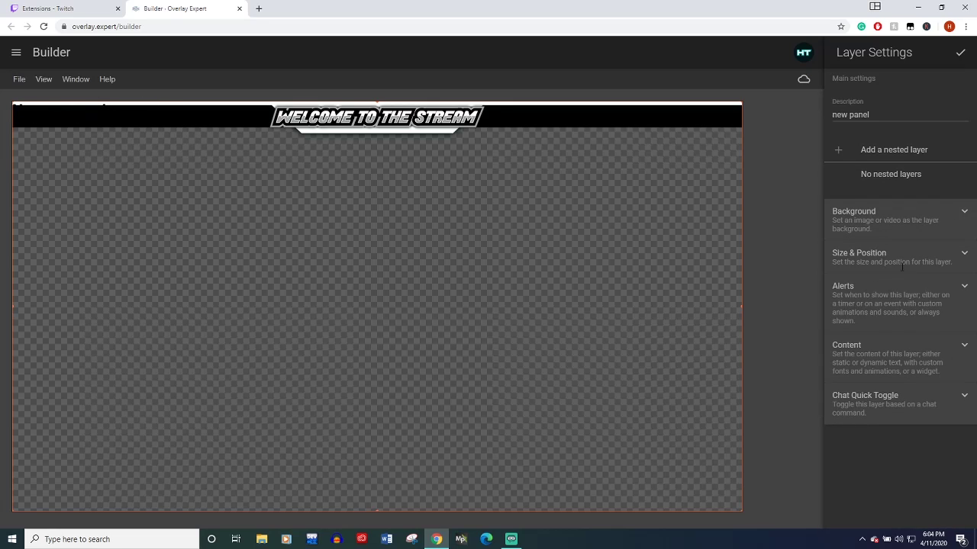
Delete the 'New content item' text group's placeholder text and confirm back to the overlay's settings.
click(962, 349)
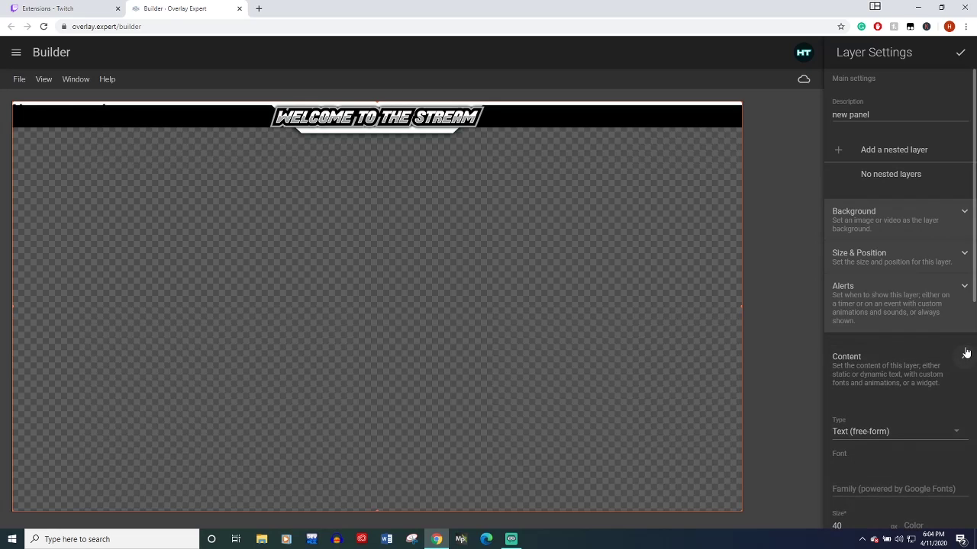
scroll(915, 336, down, 2)
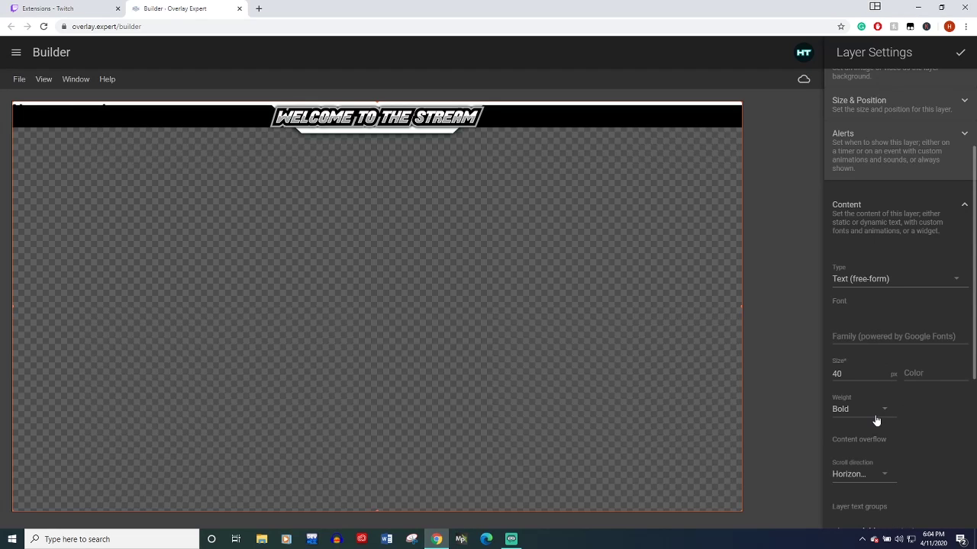
scroll(876, 426, down, 1)
scroll(879, 342, down, 1)
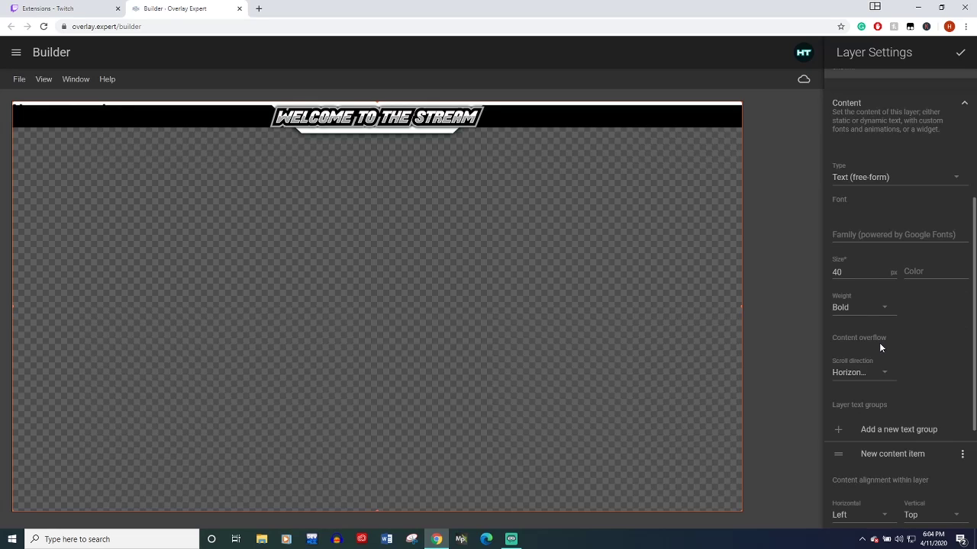
scroll(943, 329, down, 2)
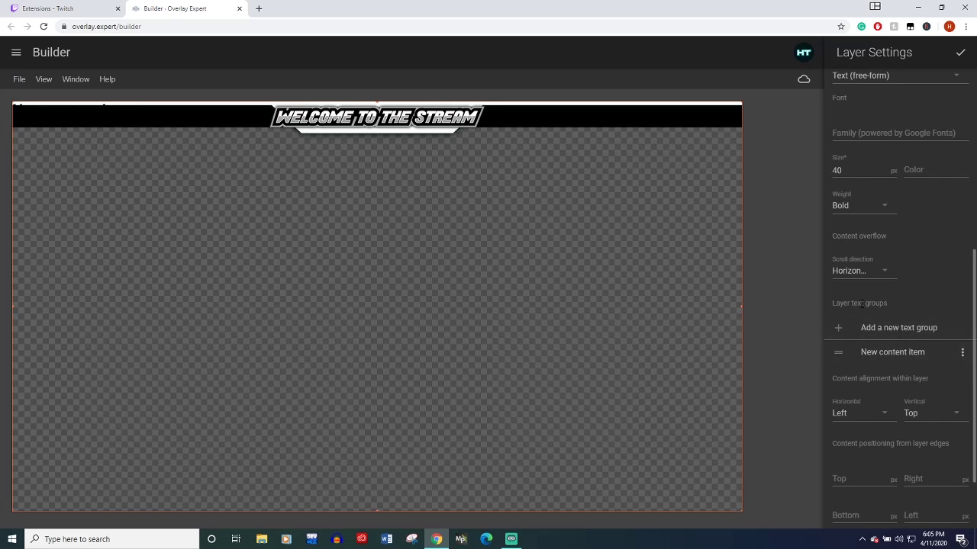
click(893, 353)
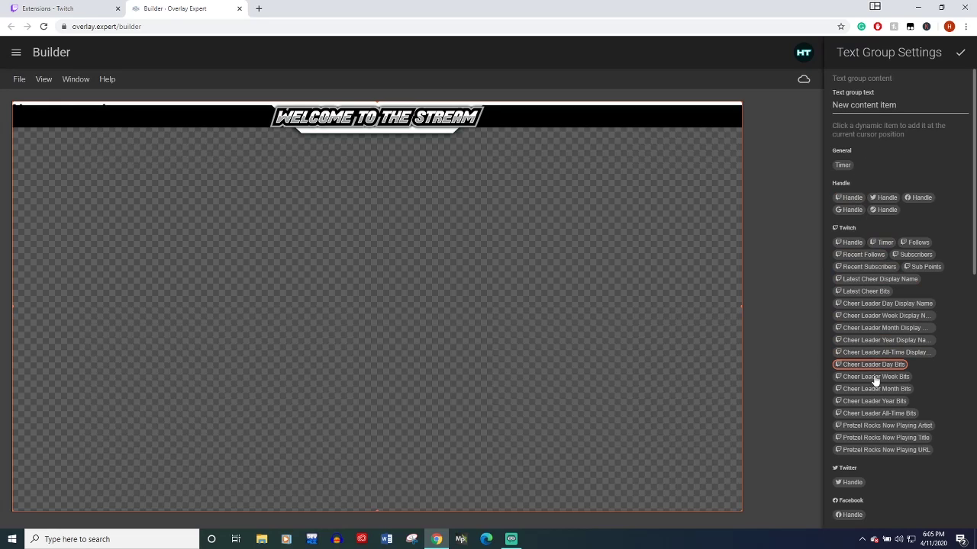
click(898, 107)
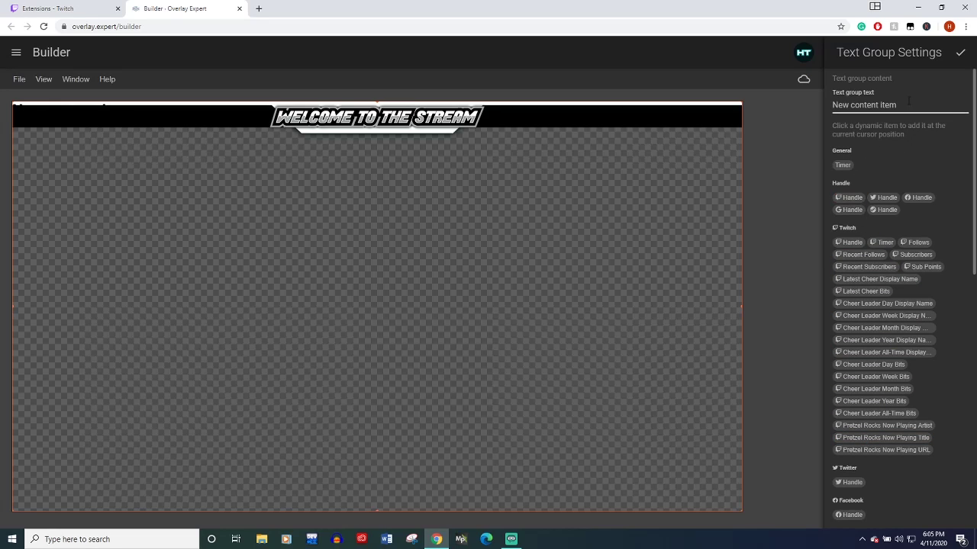
drag(906, 101, 831, 104)
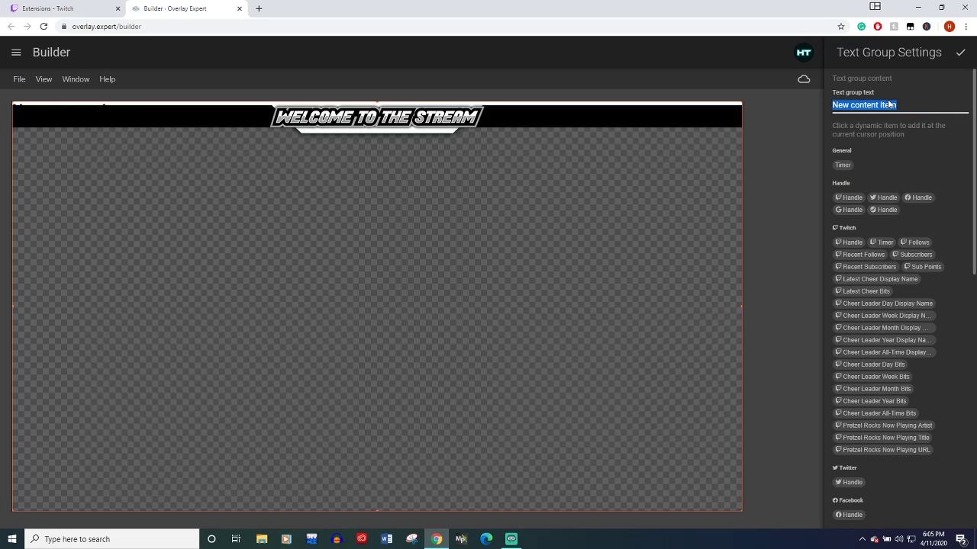
key(BackSpace)
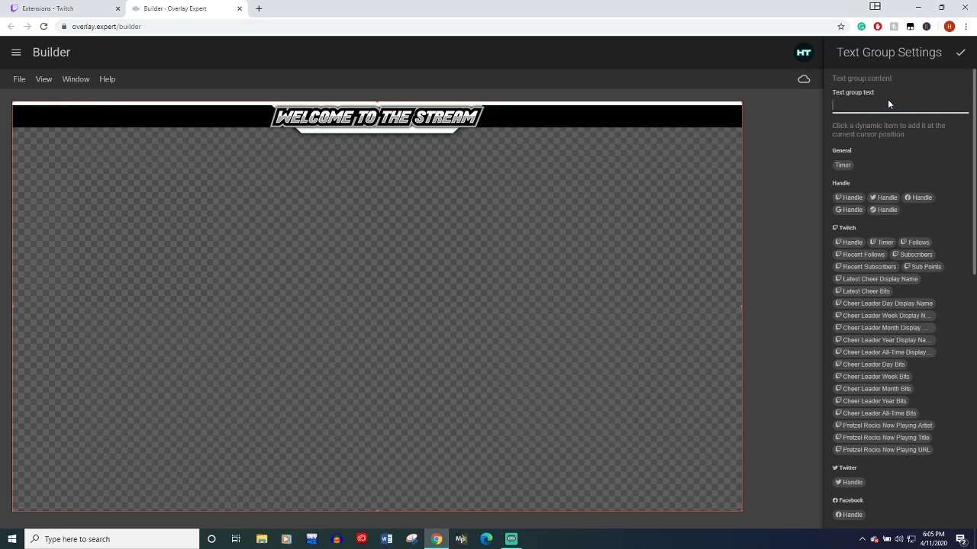
click(960, 54)
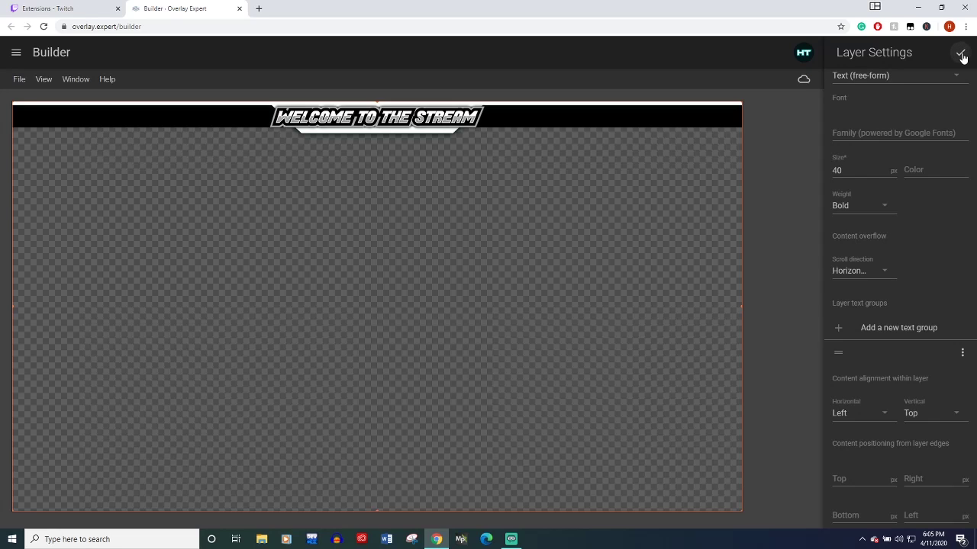
click(961, 55)
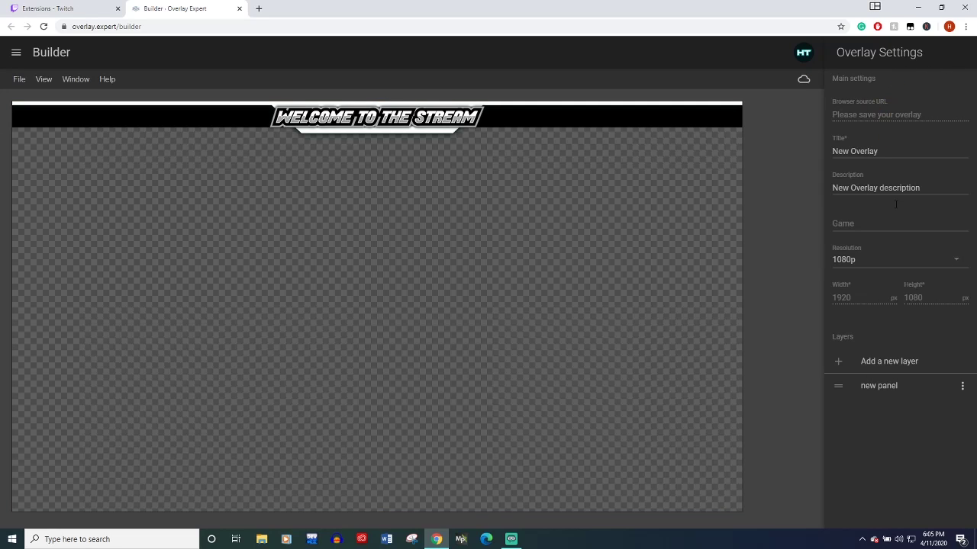
Change the banner layer's description from 'new panel' to 'overlay'.
click(883, 390)
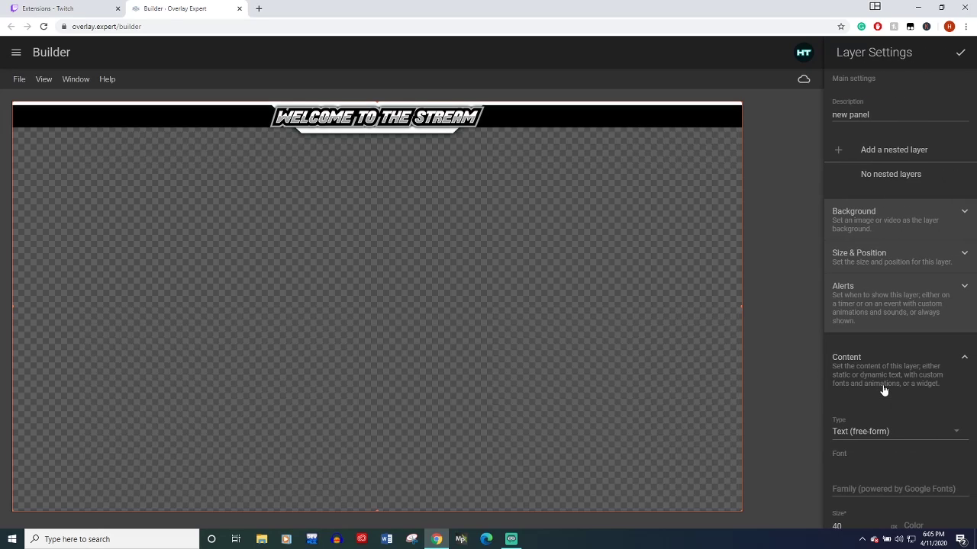
triple_click(879, 113)
text(overlay)
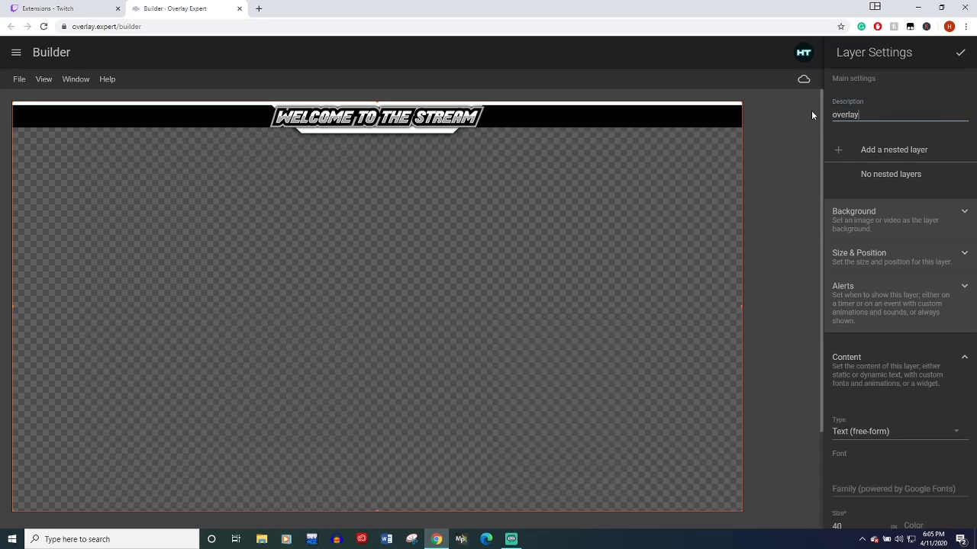
click(955, 55)
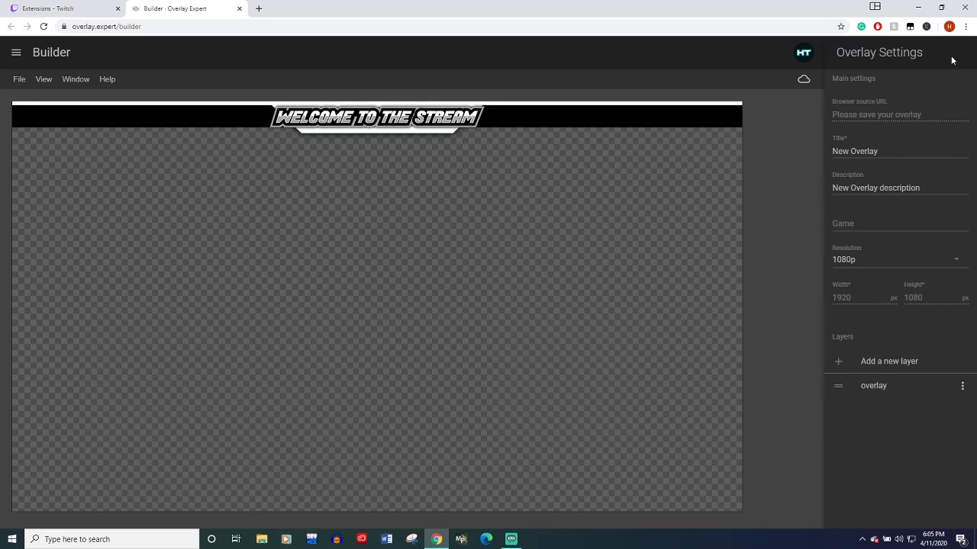
Add a second layer and view its Content settings with the 40 px free-form text item.
click(836, 364)
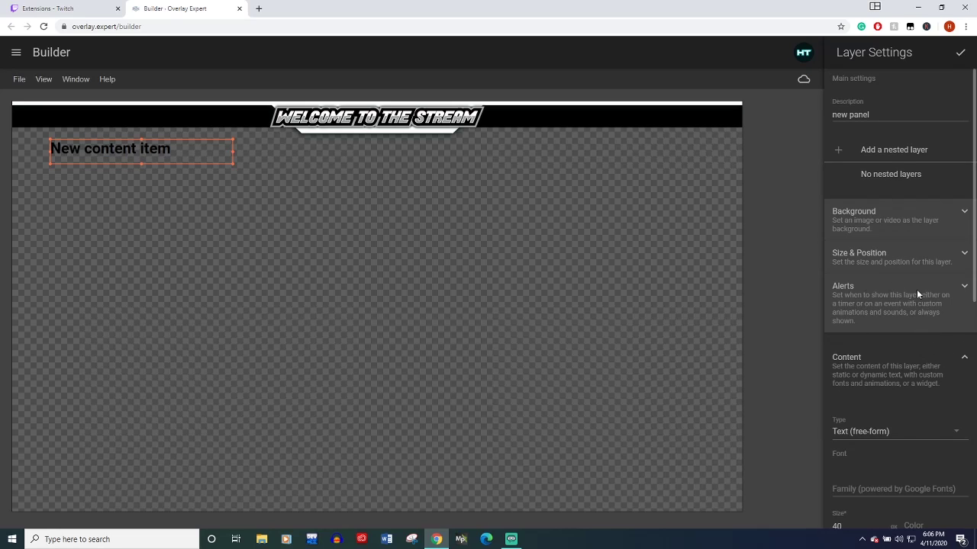
click(963, 357)
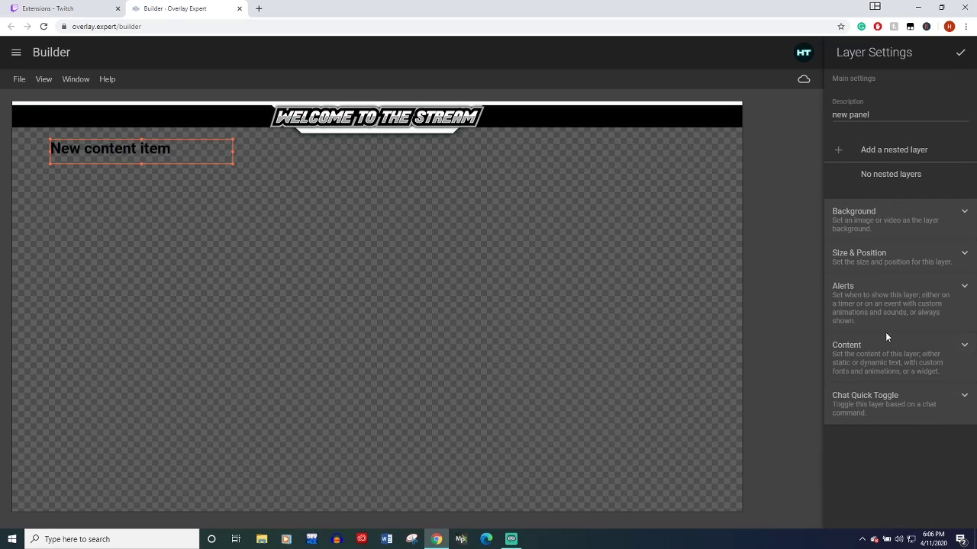
click(964, 344)
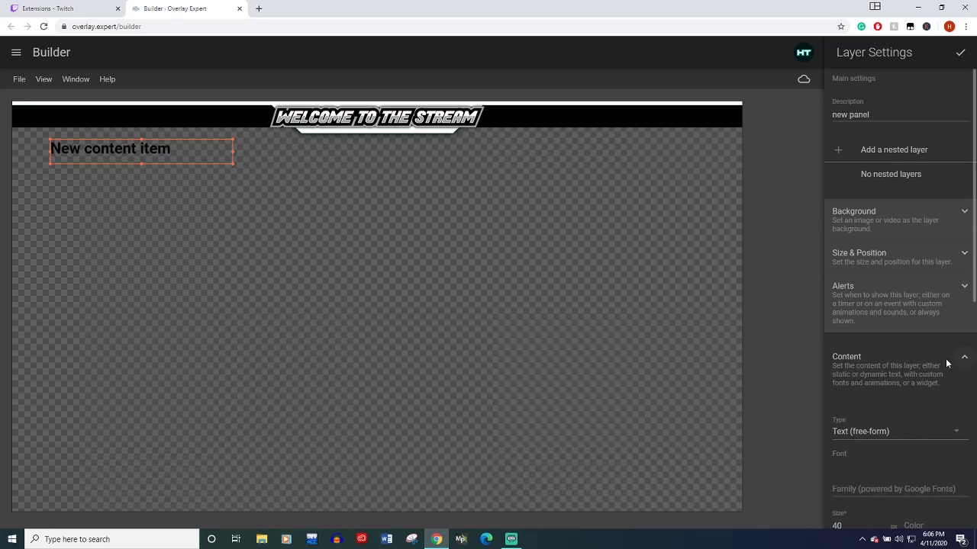
scroll(923, 370, down, 2)
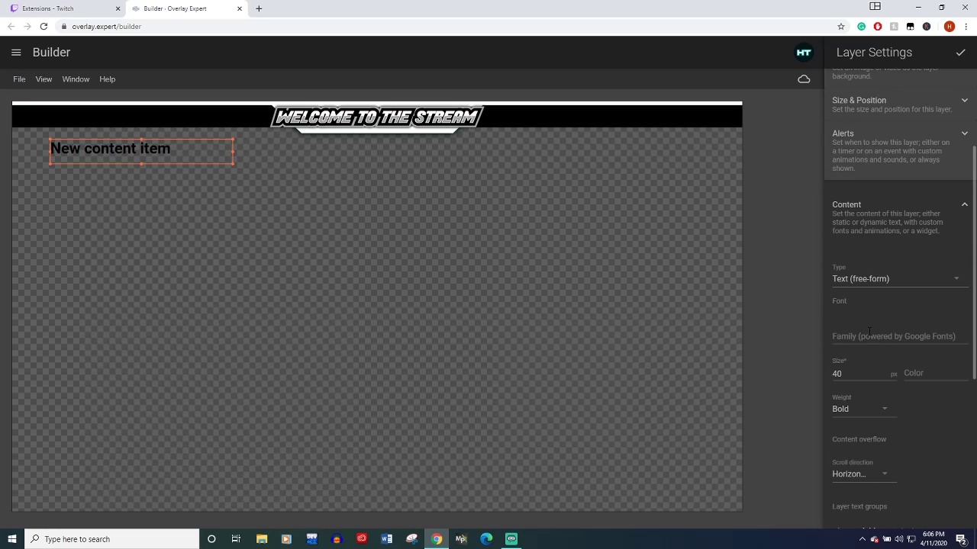
Search the web for Google Fonts in a new tab.
click(259, 9)
text(google fonts)
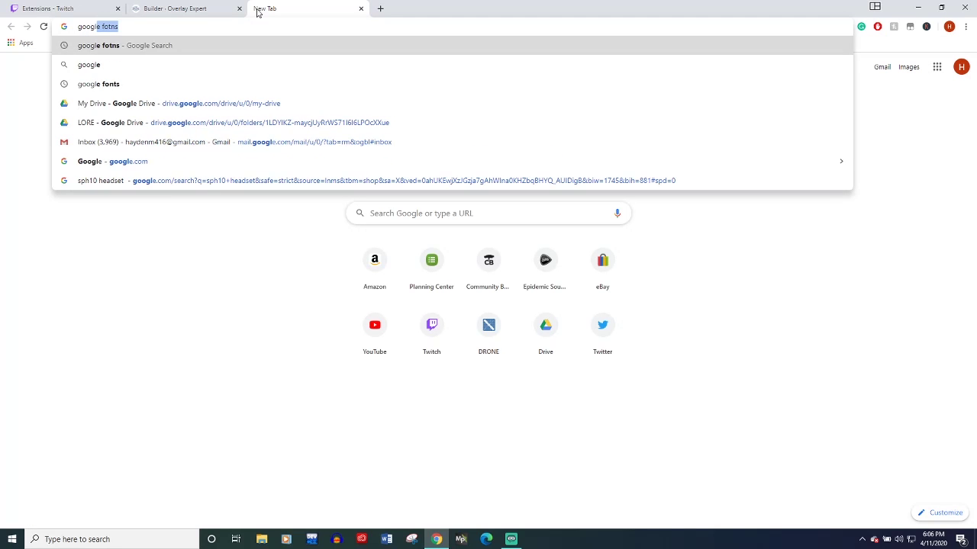
key(Return)
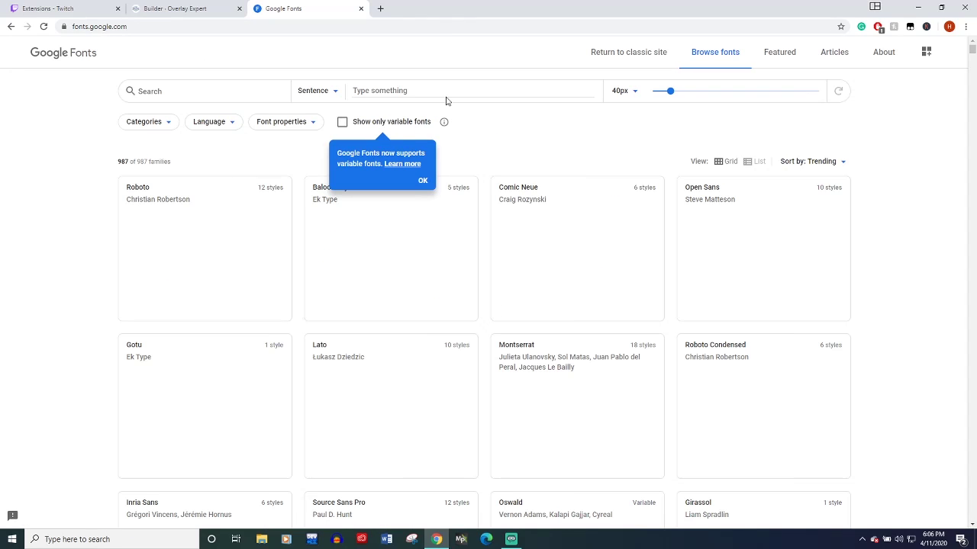
Preview the Google Fonts catalogue with the text 'hello', then return to the Builder.
click(372, 91)
text(hello)
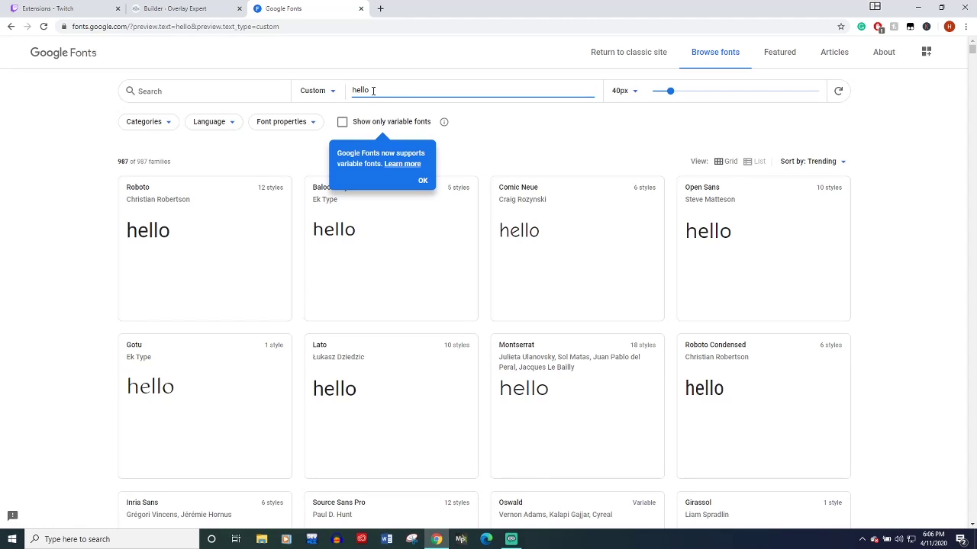
scroll(773, 298, down, 3)
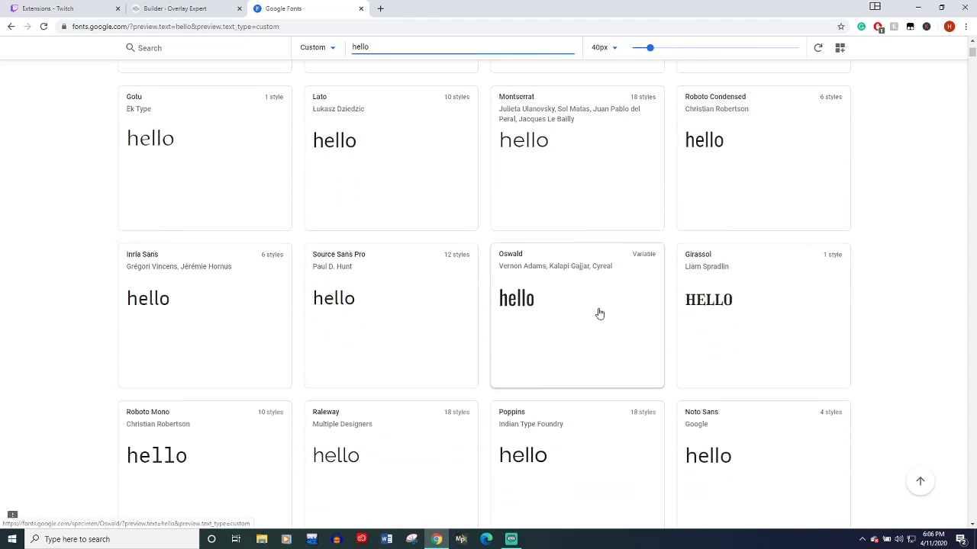
scroll(598, 314, down, 1)
scroll(624, 331, down, 3)
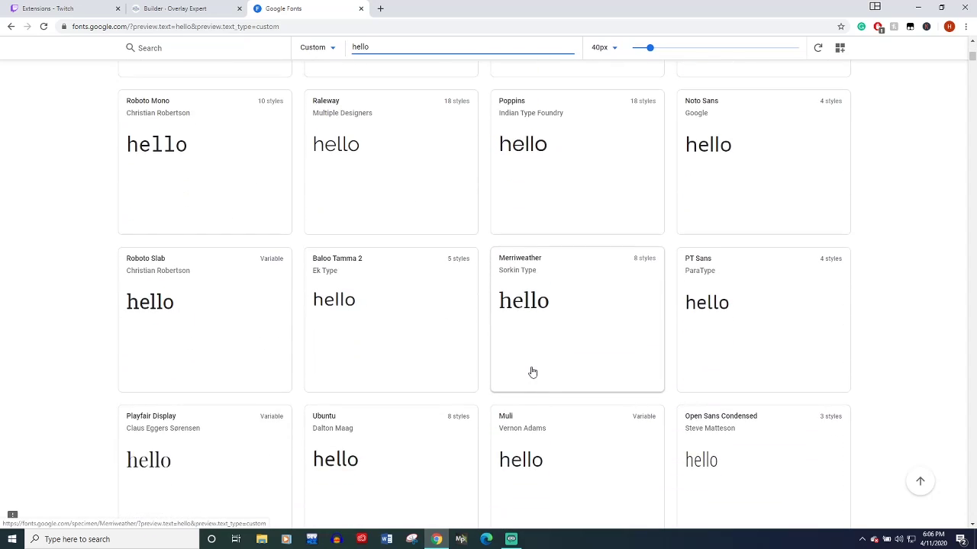
scroll(532, 372, down, 3)
scroll(768, 248, down, 1)
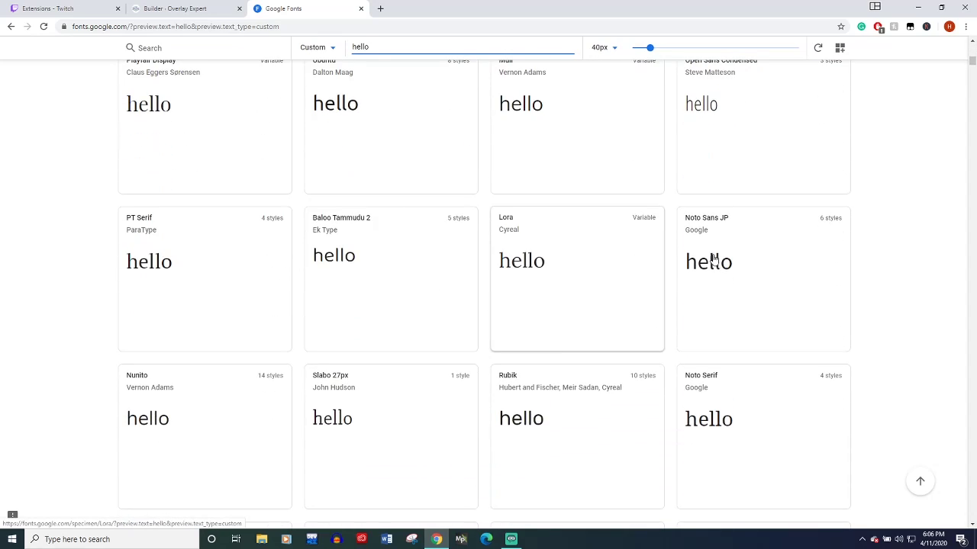
scroll(595, 328, down, 1)
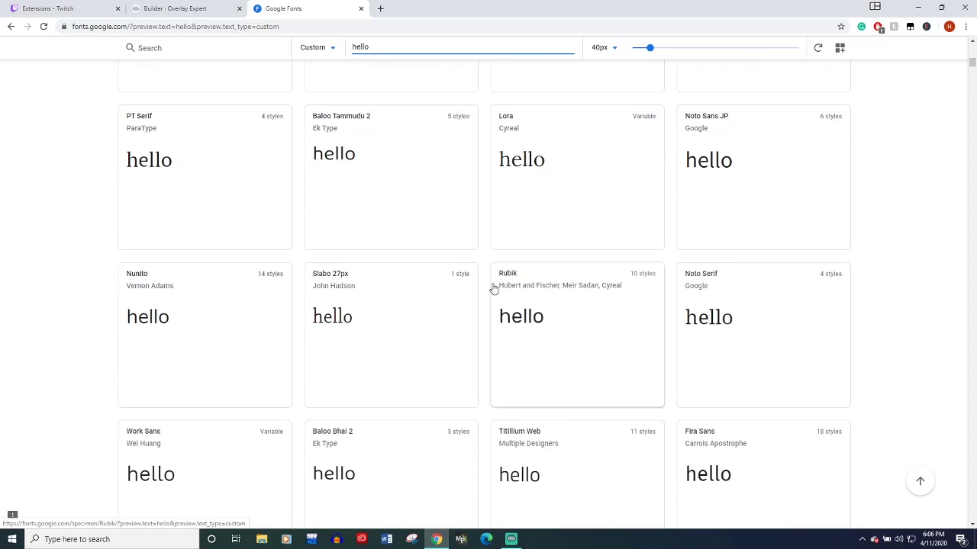
click(177, 9)
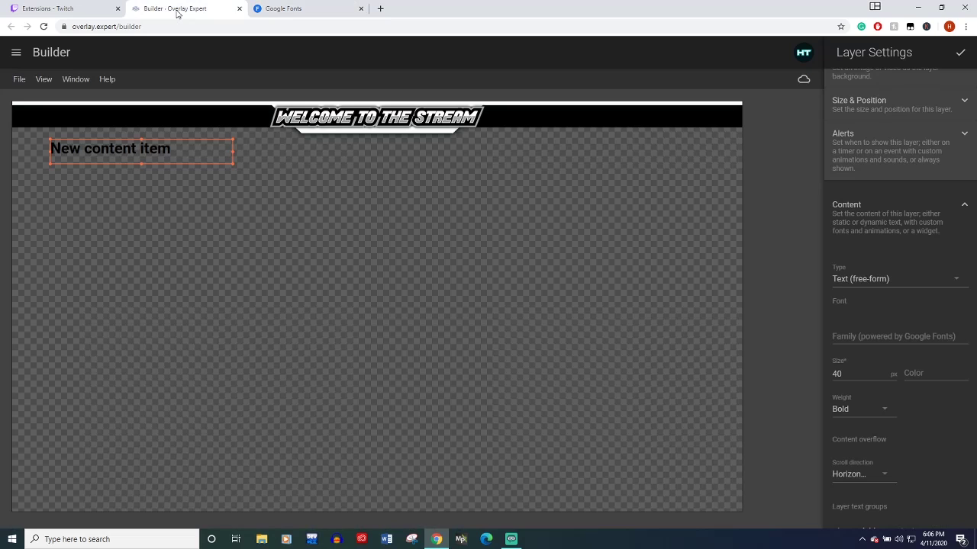
Set the text layer's font family to Open Sans and its colour to #ffffff.
click(888, 335)
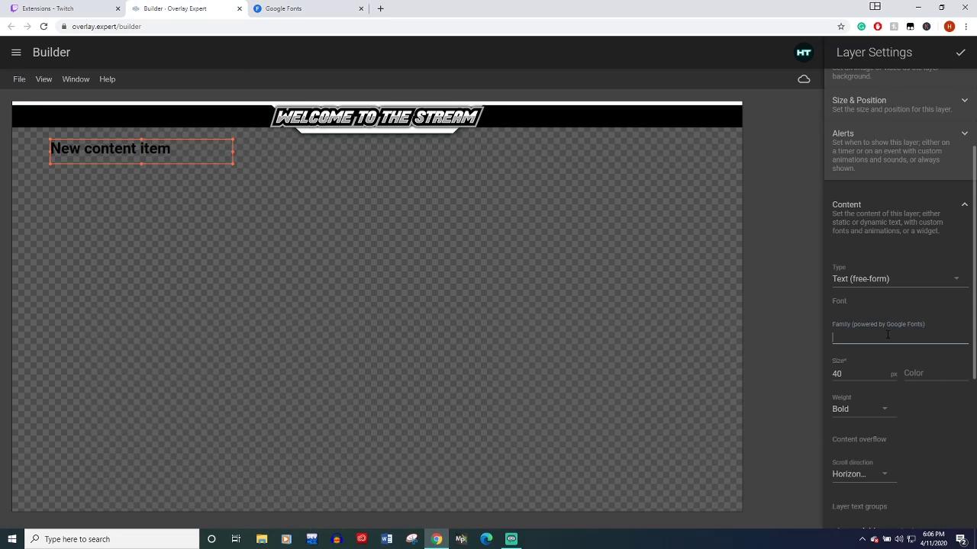
text(open)
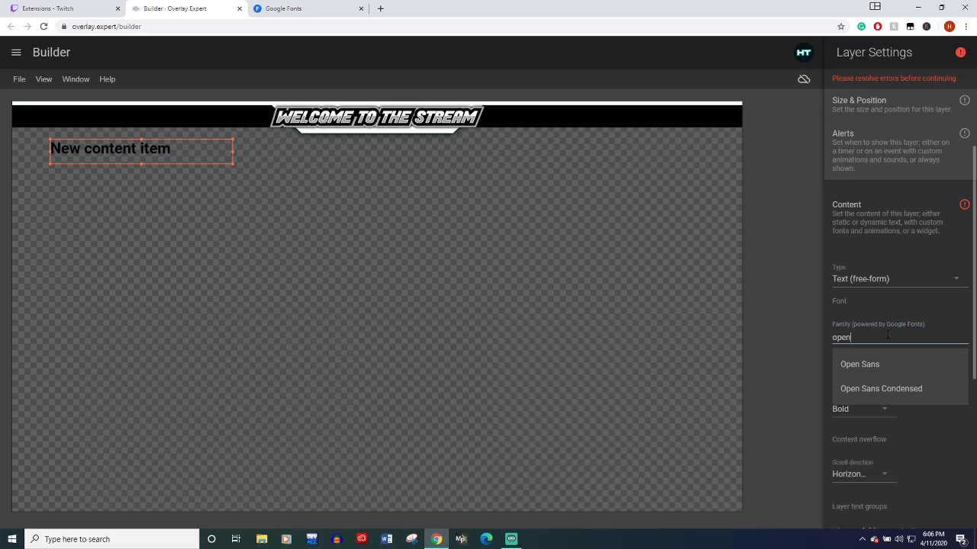
click(865, 366)
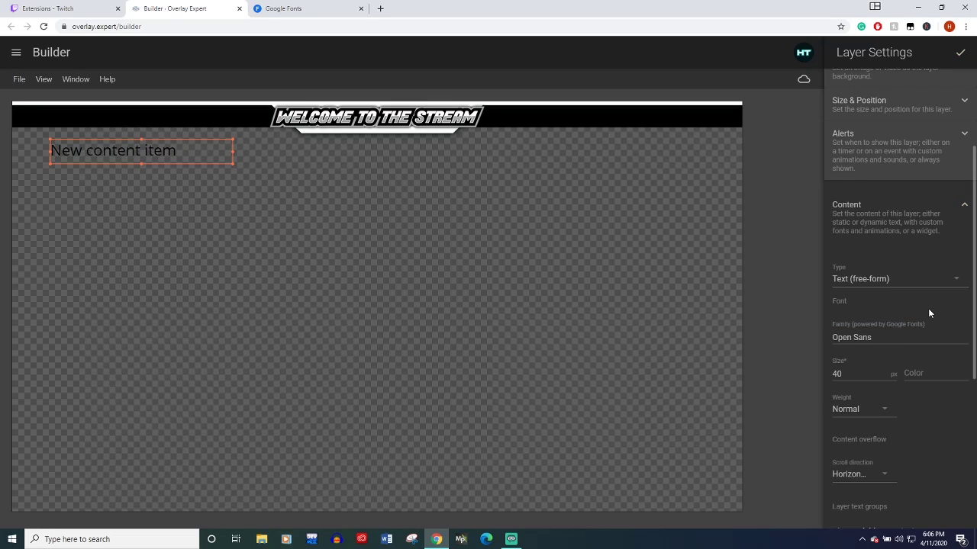
click(924, 372)
text(#ffffff)
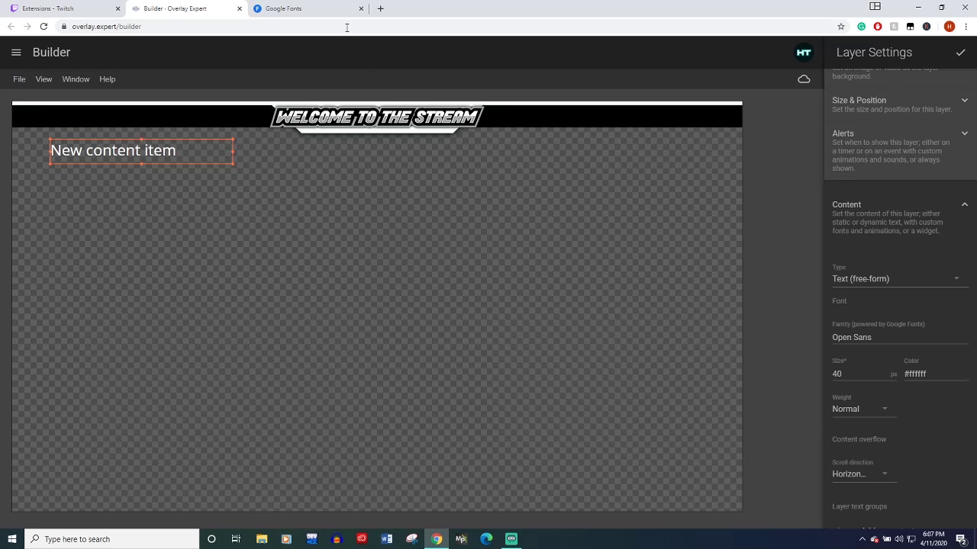
Find and load the HTML Color Codes site from a 'color code' search in a new tab.
click(380, 9)
text(color codes)
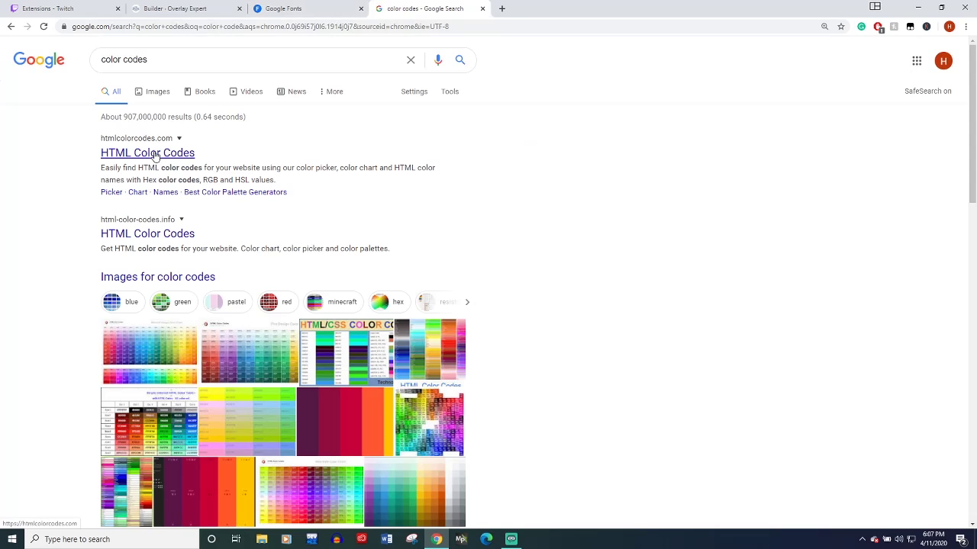
click(155, 154)
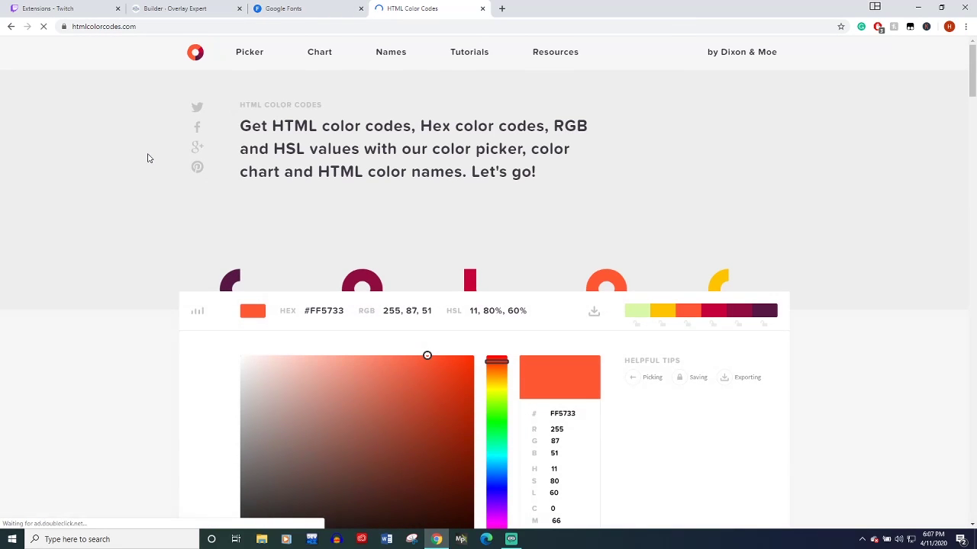
Try white and red-orange in the colour picker, ending on deep brown #3E0B00.
scroll(480, 200, down, 2)
drag(402, 300, 240, 254)
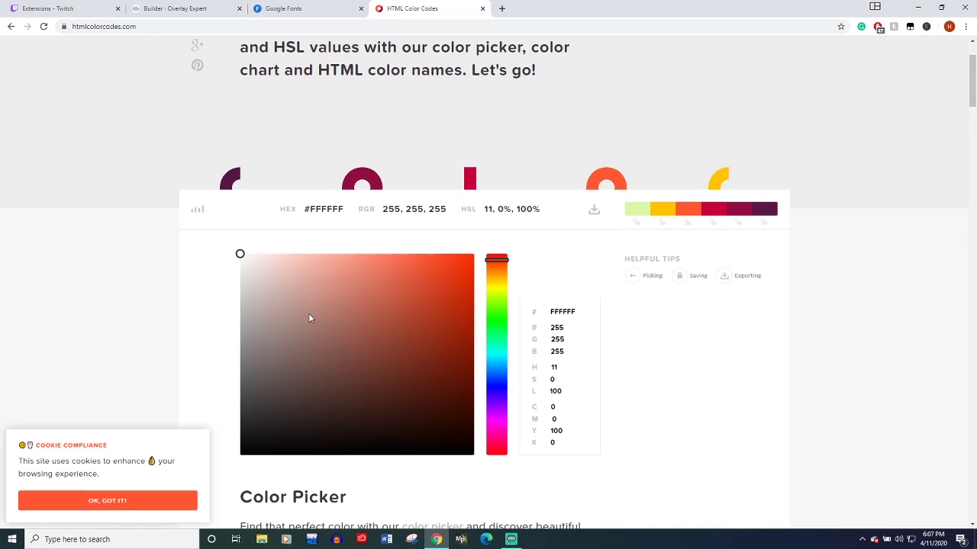
drag(310, 316, 531, 222)
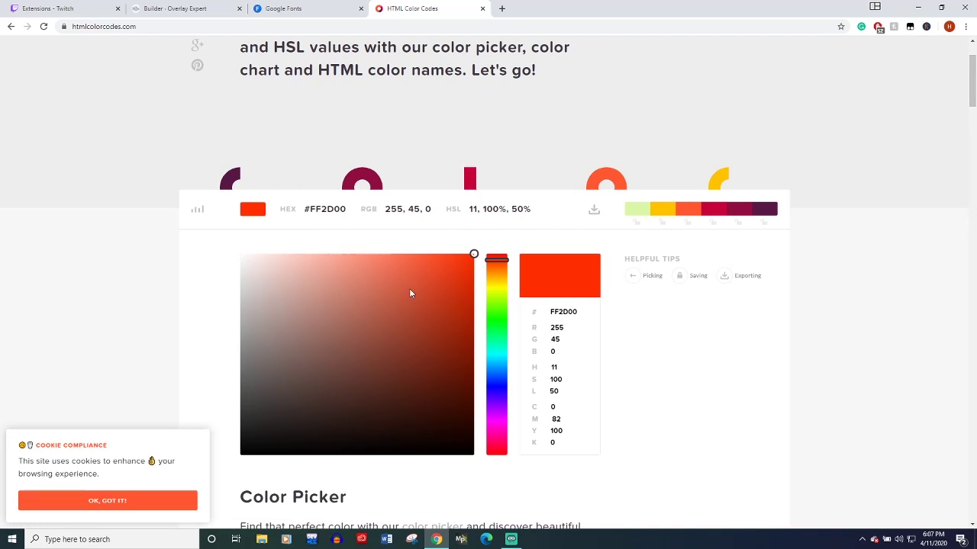
drag(410, 293, 473, 406)
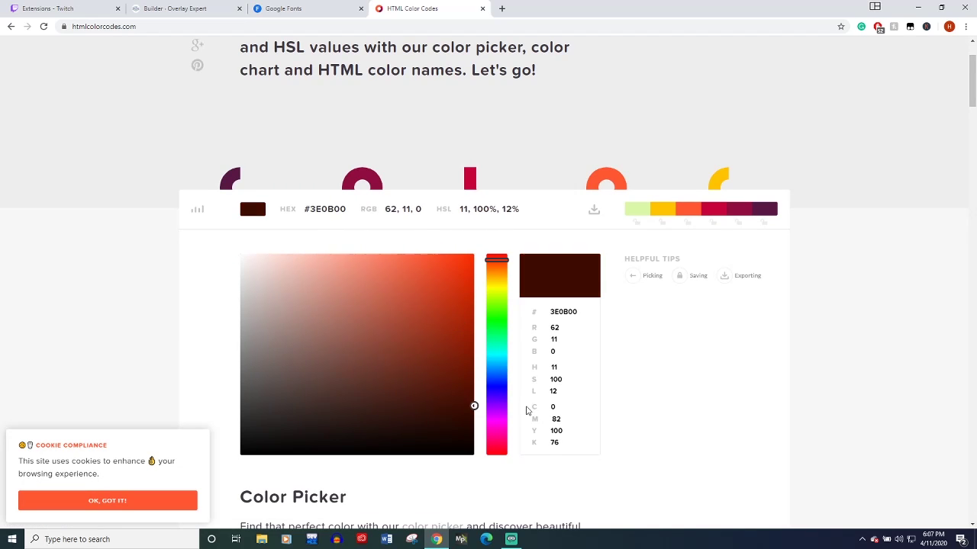
Back in the builder, set the text layer's weight to Bold.
click(185, 9)
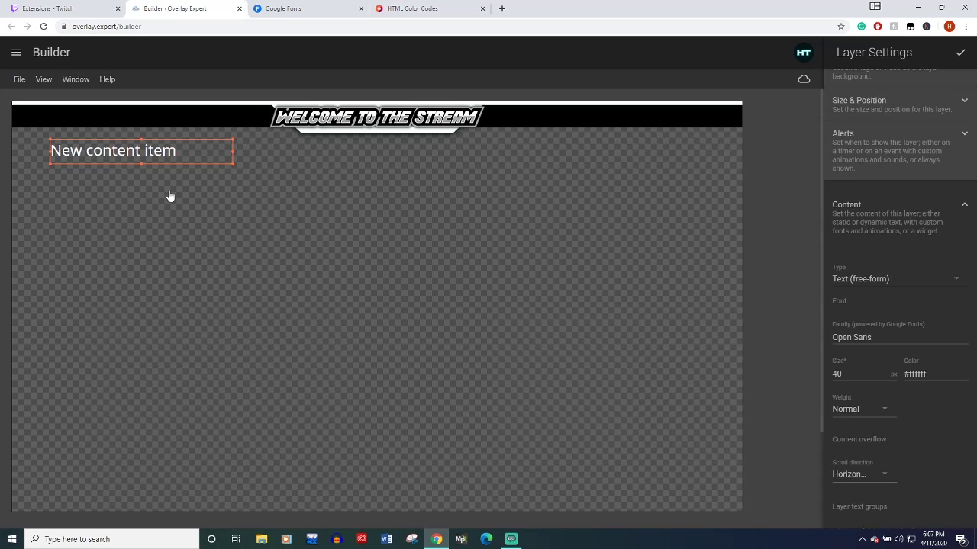
click(875, 412)
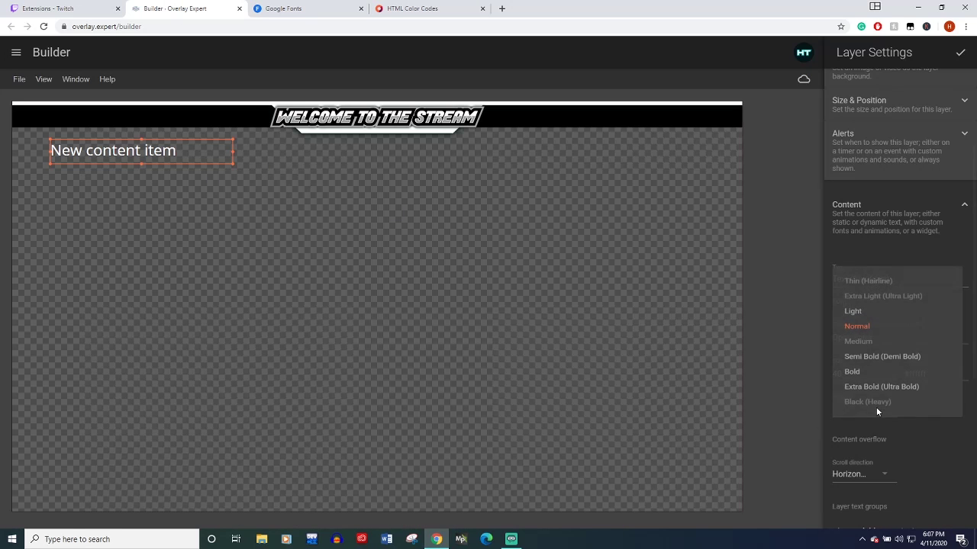
click(859, 383)
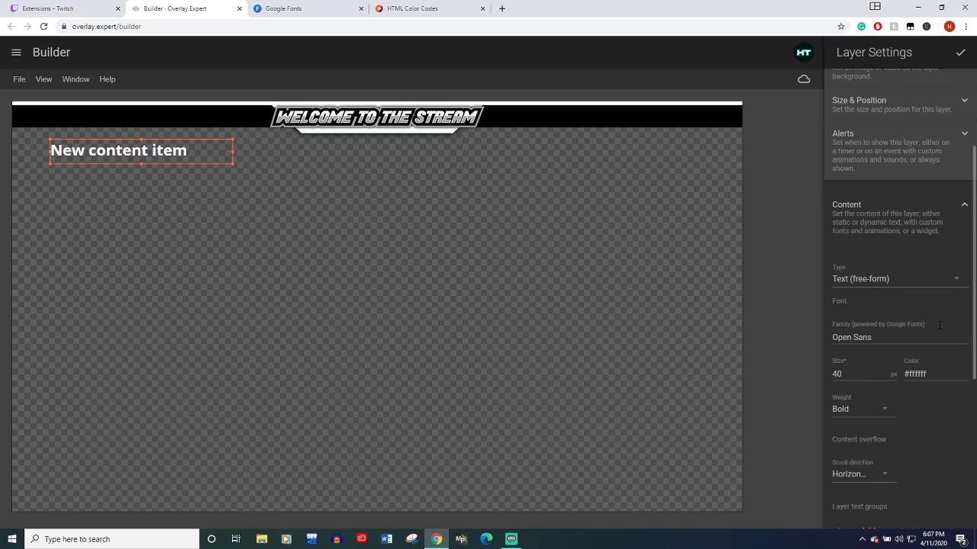
Replace the placeholder text with 'BE SURE AND FOLLOW'.
scroll(931, 335, down, 2)
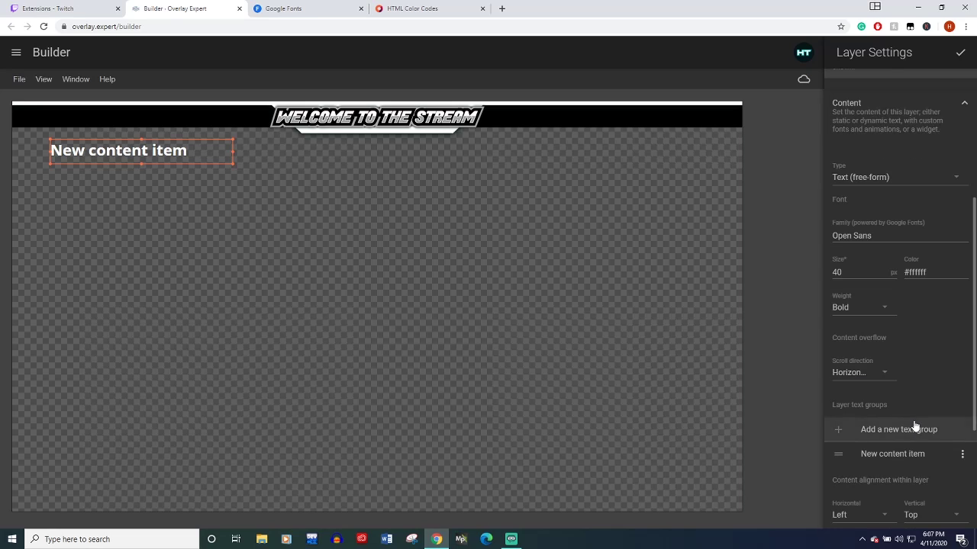
scroll(915, 425, down, 1)
click(886, 409)
drag(910, 102, 824, 102)
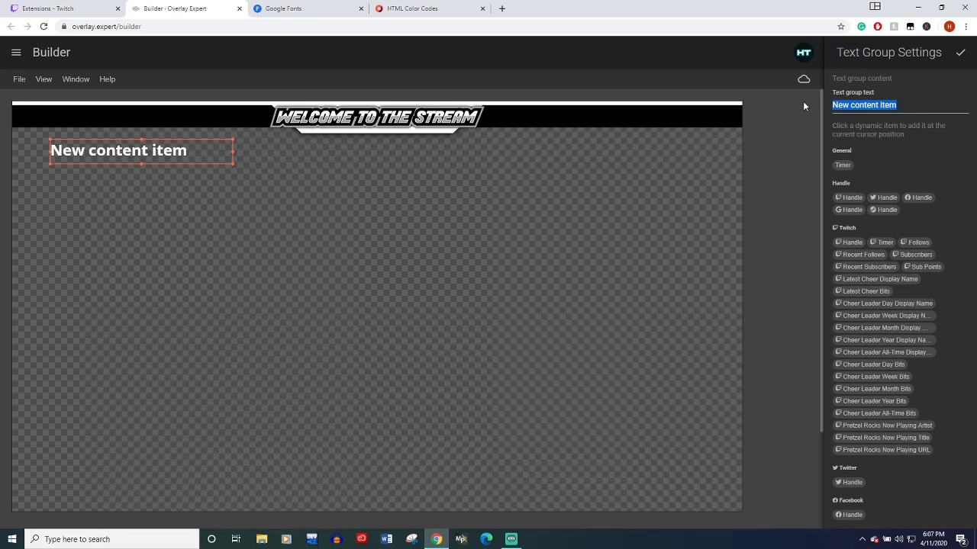
key(Caps_Lock)
text(BE)
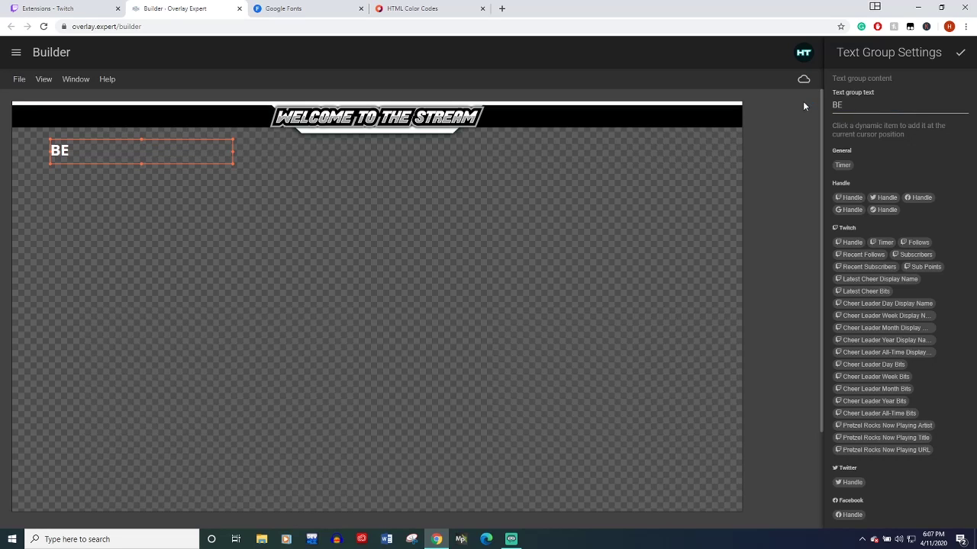
text( SURE AND FOLLOW)
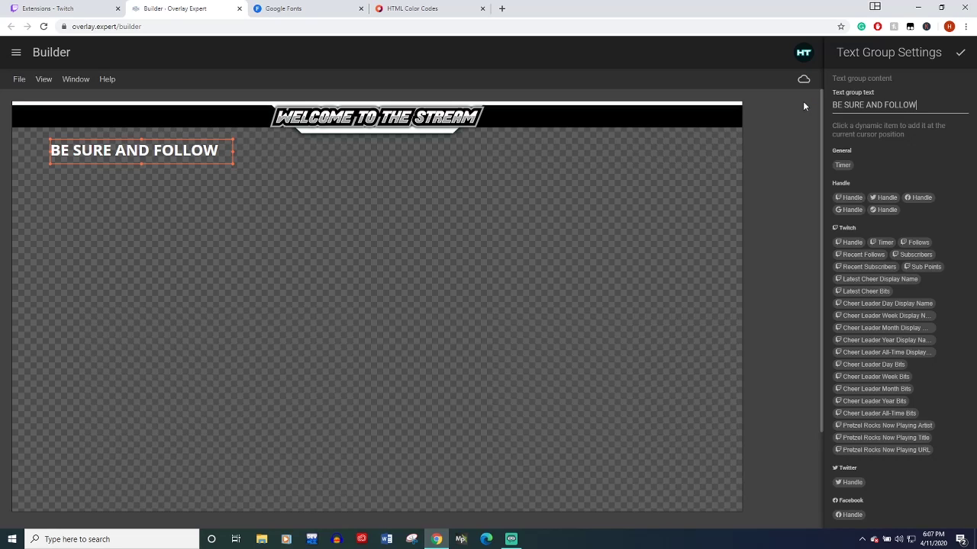
click(959, 55)
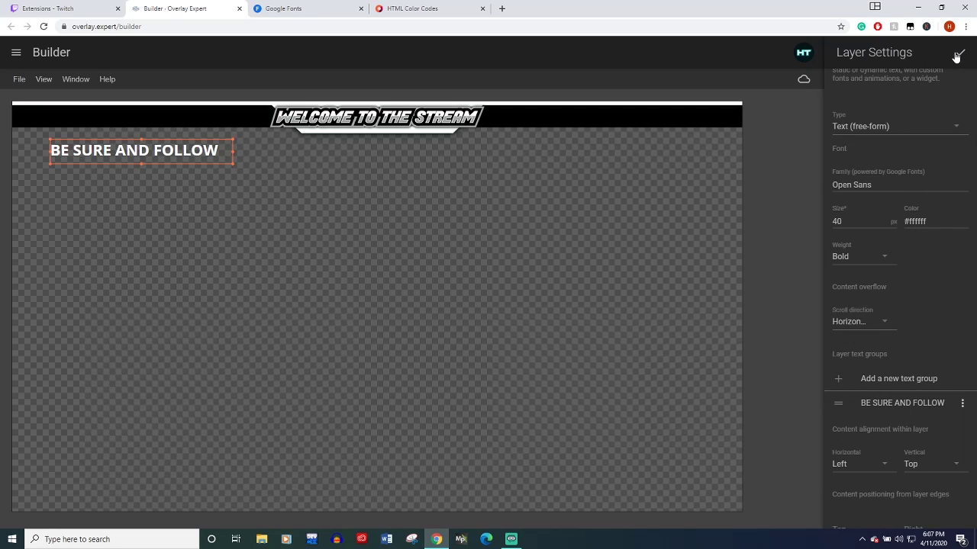
Select the current font size of 40 to lower it to 35 px.
scroll(959, 298, down, 2)
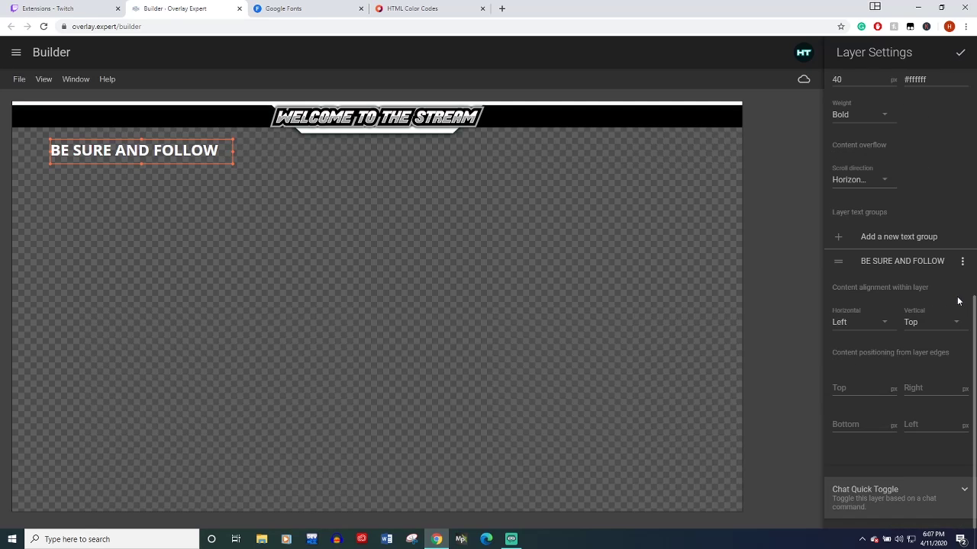
scroll(959, 300, up, 2)
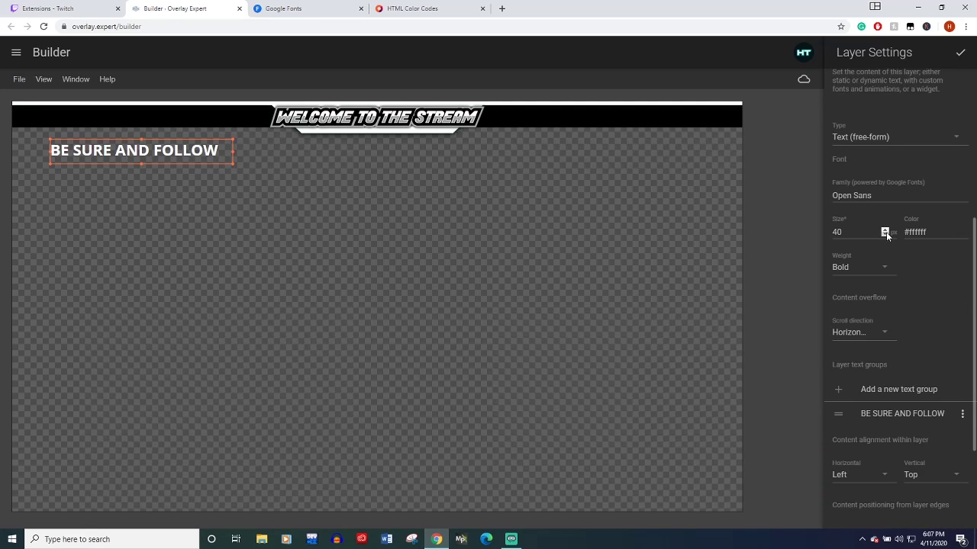
double_click(859, 232)
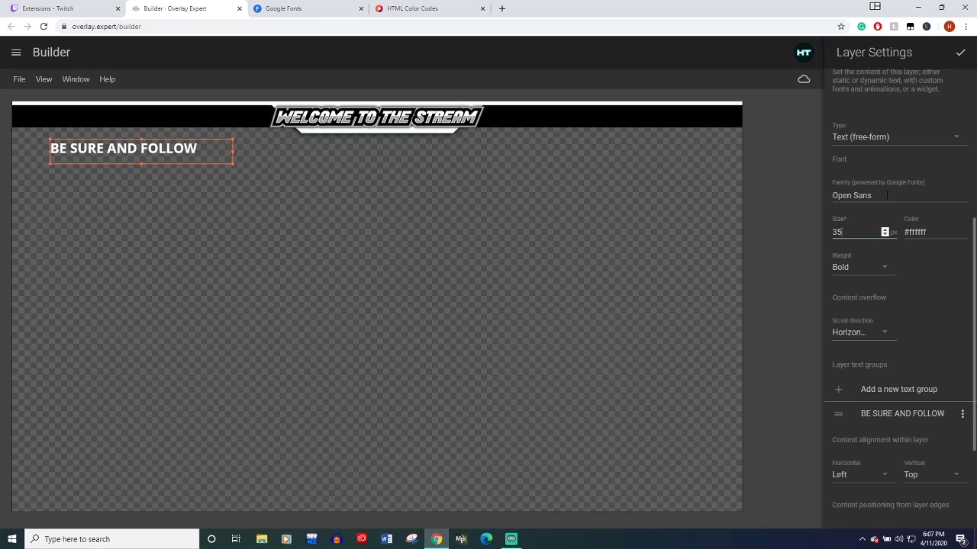
Move the BE SURE AND FOLLOW text up into the black header bar.
click(961, 55)
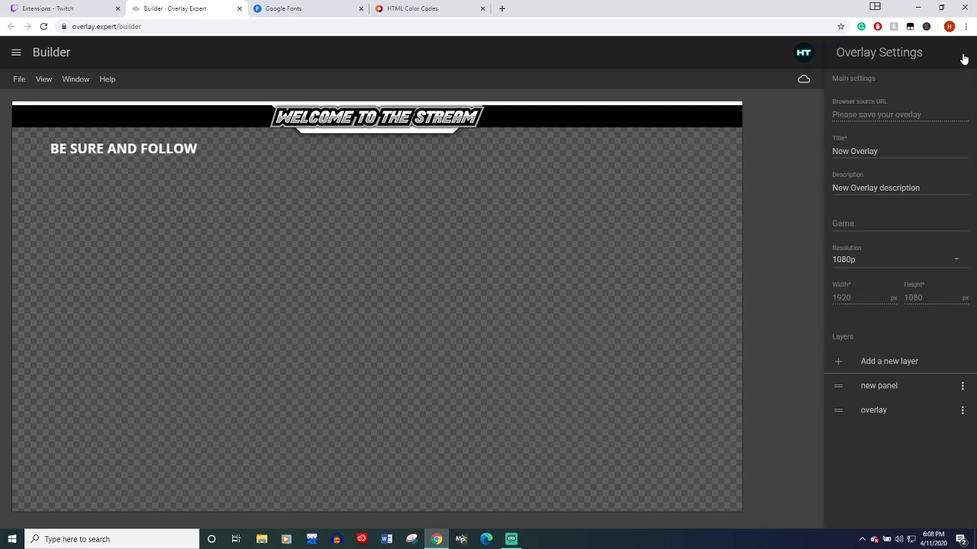
click(132, 152)
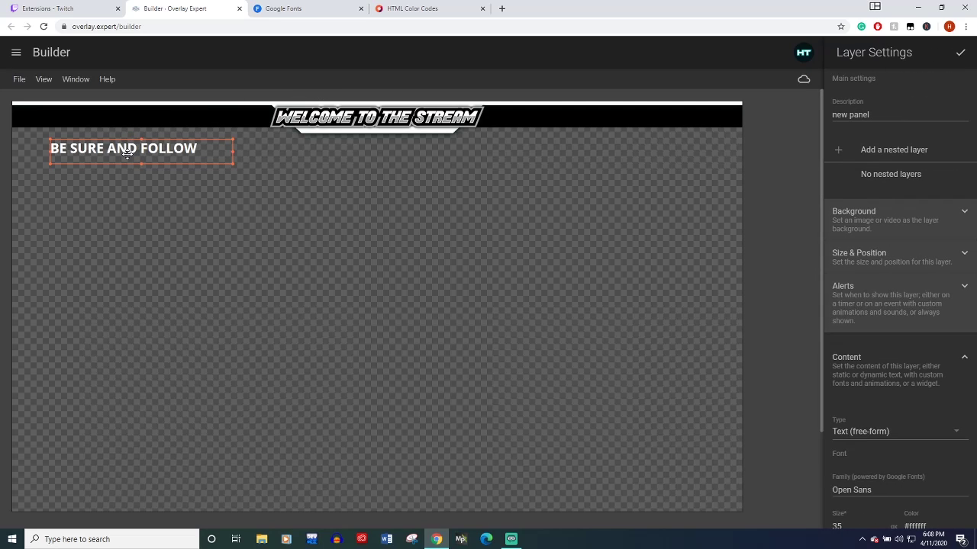
drag(128, 150, 127, 118)
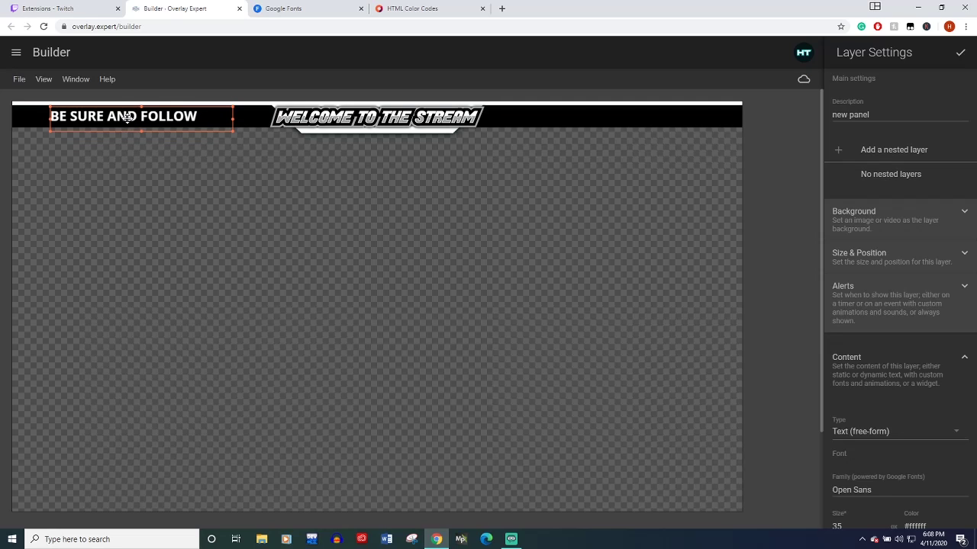
Narrow the BE SURE AND FOLLOW box from its right edge so it stops before the banner.
click(181, 269)
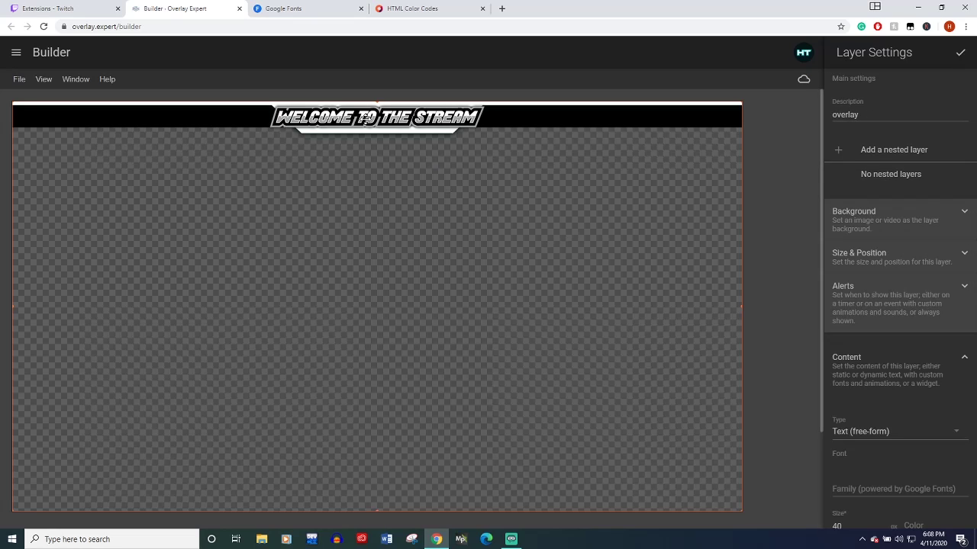
click(960, 54)
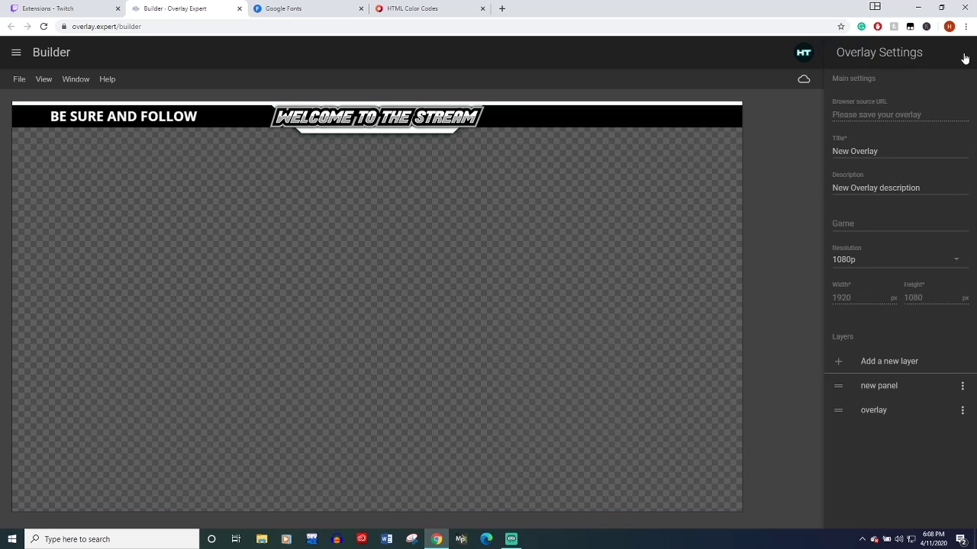
click(135, 123)
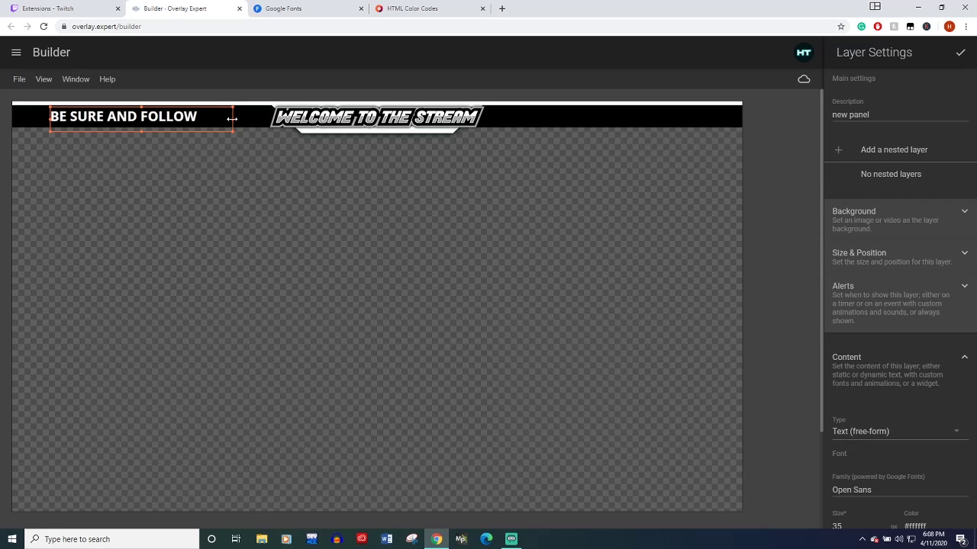
drag(231, 119, 186, 119)
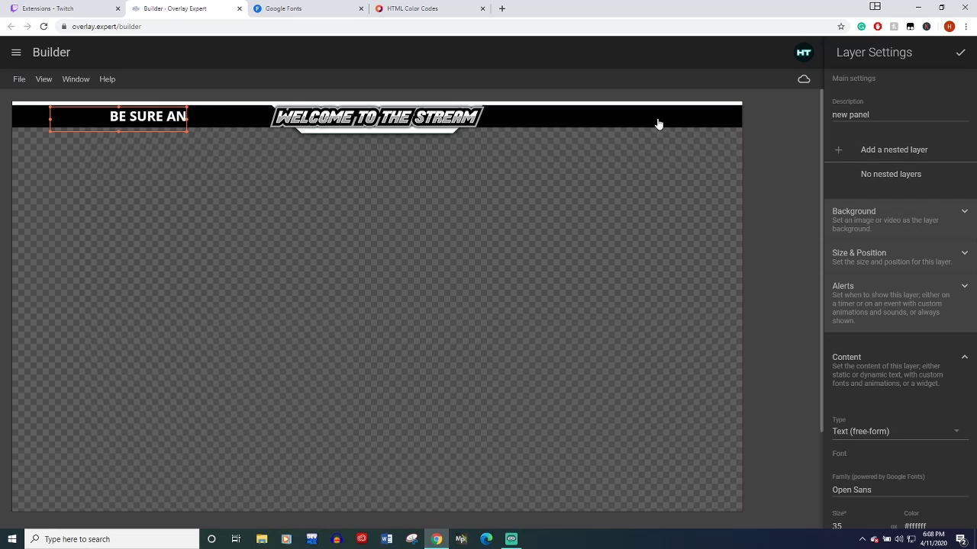
Change the scrolling text layer's description to TEXT and close Layer Settings.
triple_click(879, 116)
text(TEXT)
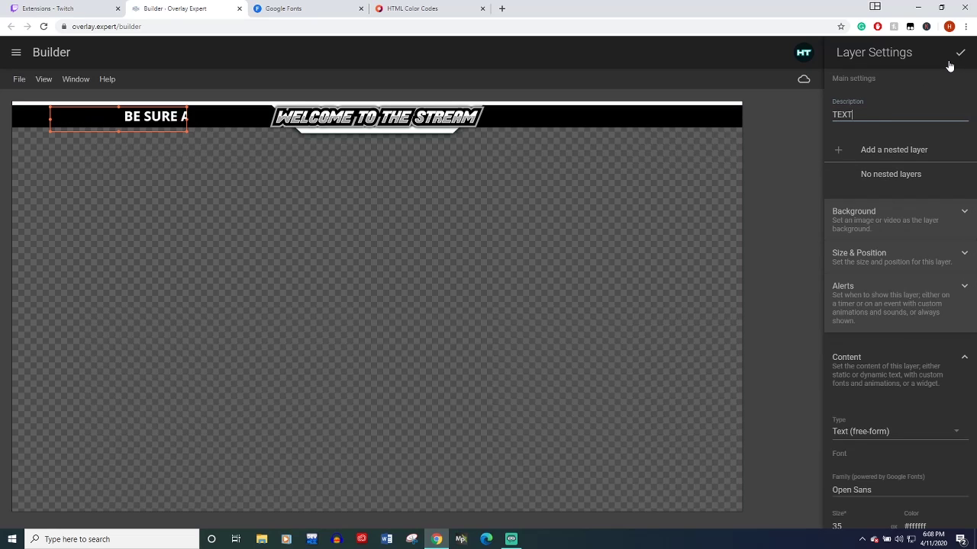
click(959, 55)
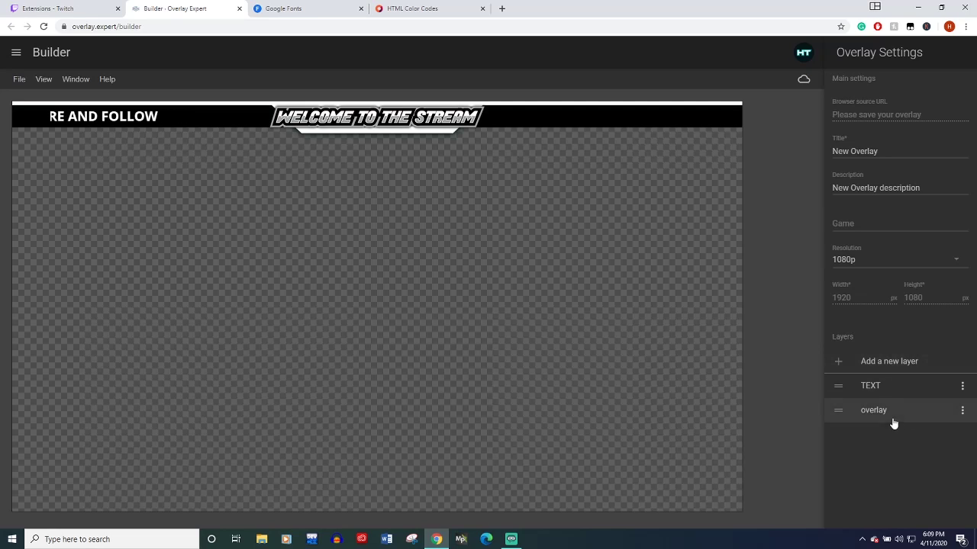
Add a layer described as ALERT, collapse Content, and bring up its Alerts show-type choices.
click(839, 366)
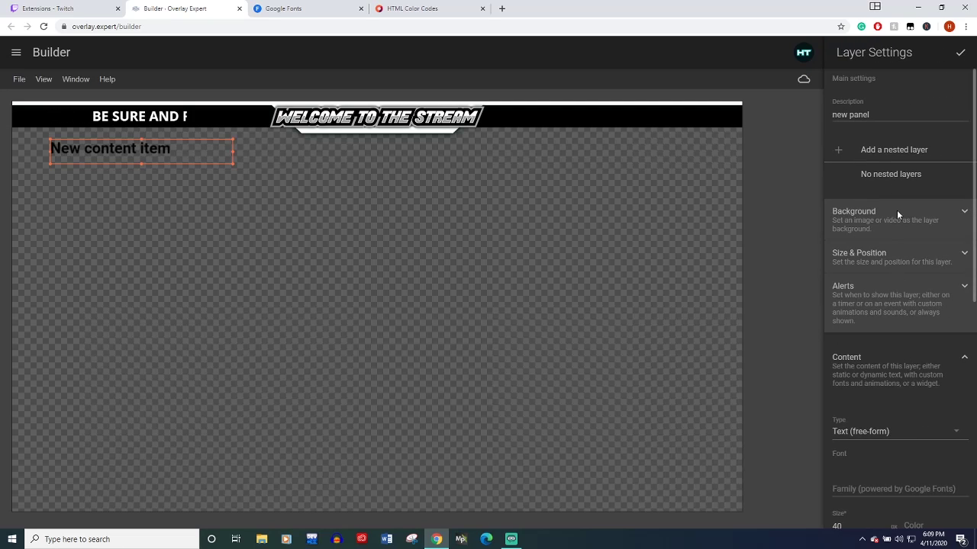
drag(875, 113, 818, 116)
text(ALERT)
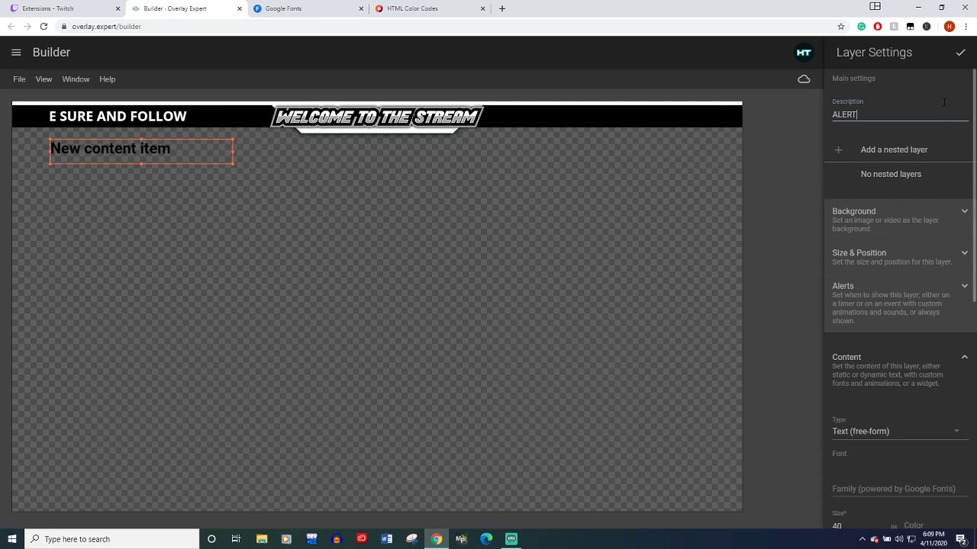
click(964, 359)
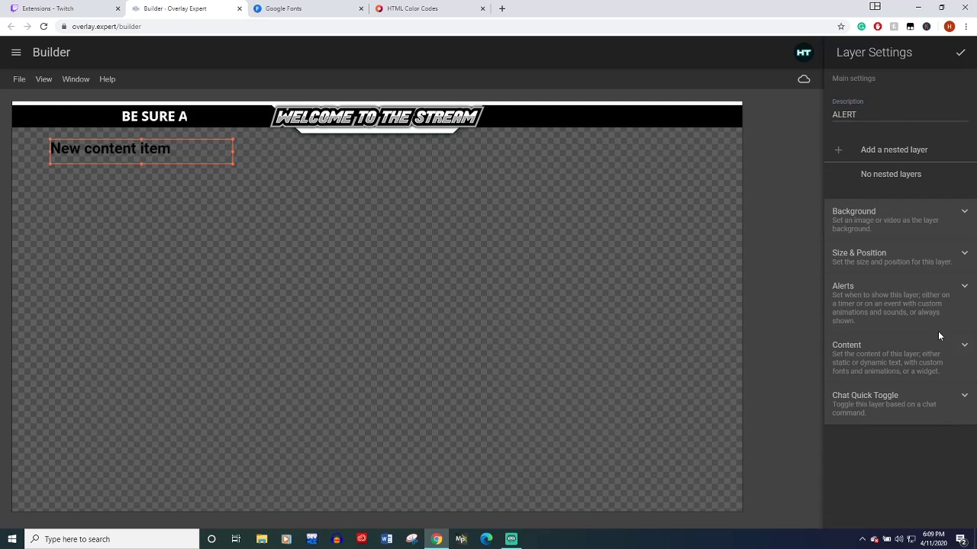
click(965, 289)
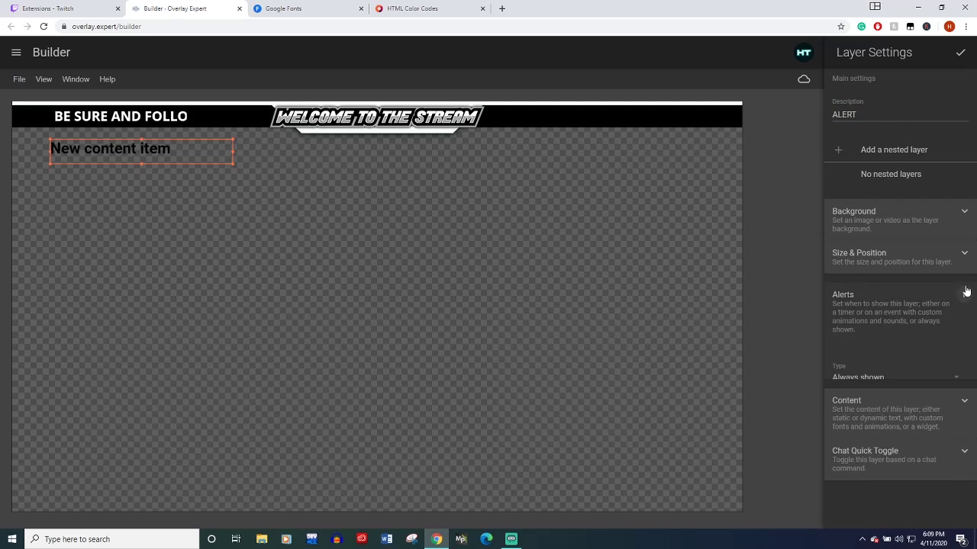
click(897, 382)
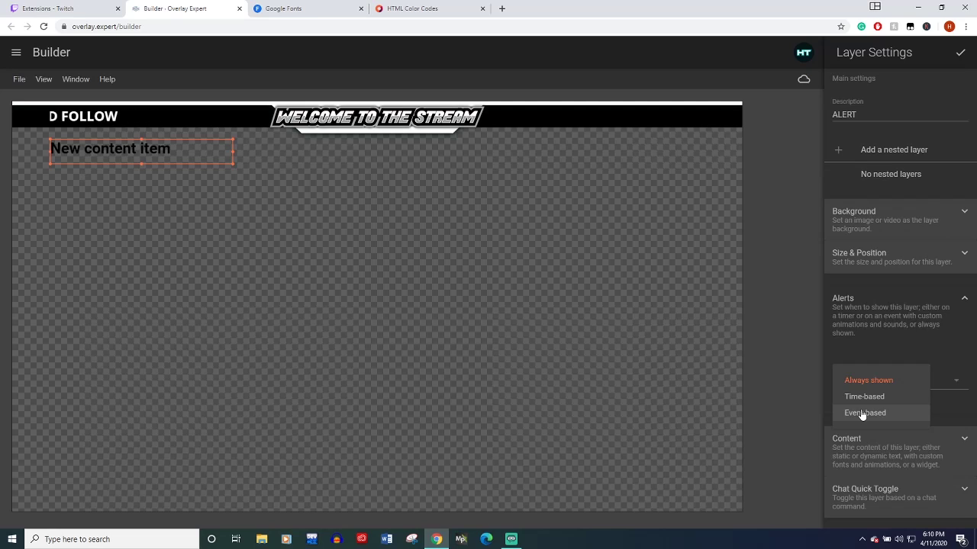
Set the ALERT layer to Event-based, triggered by the Twitch Follow event.
click(875, 414)
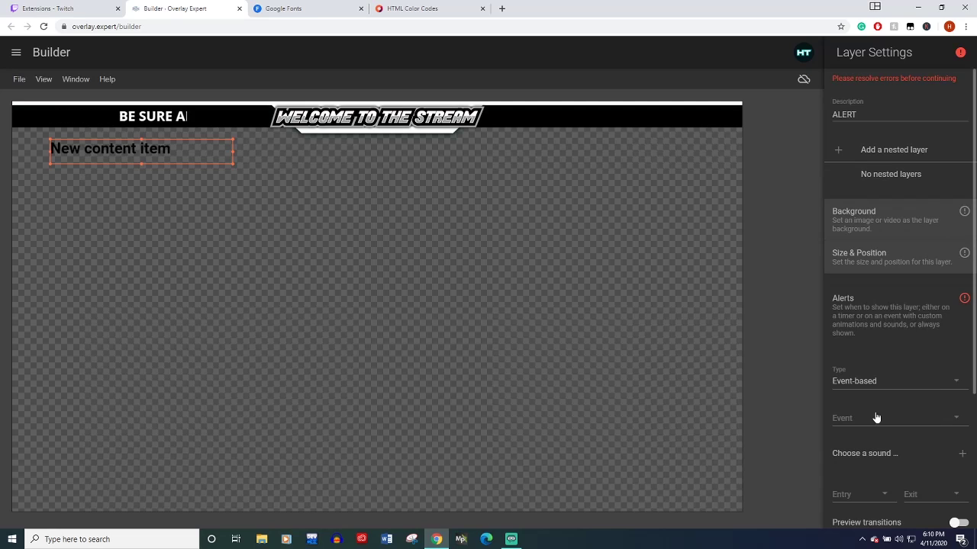
scroll(877, 379, down, 1)
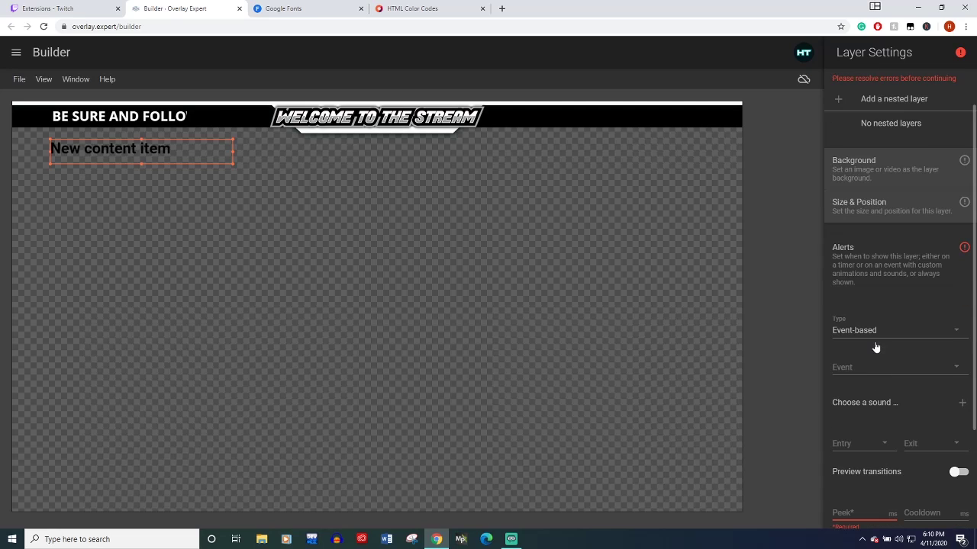
click(884, 368)
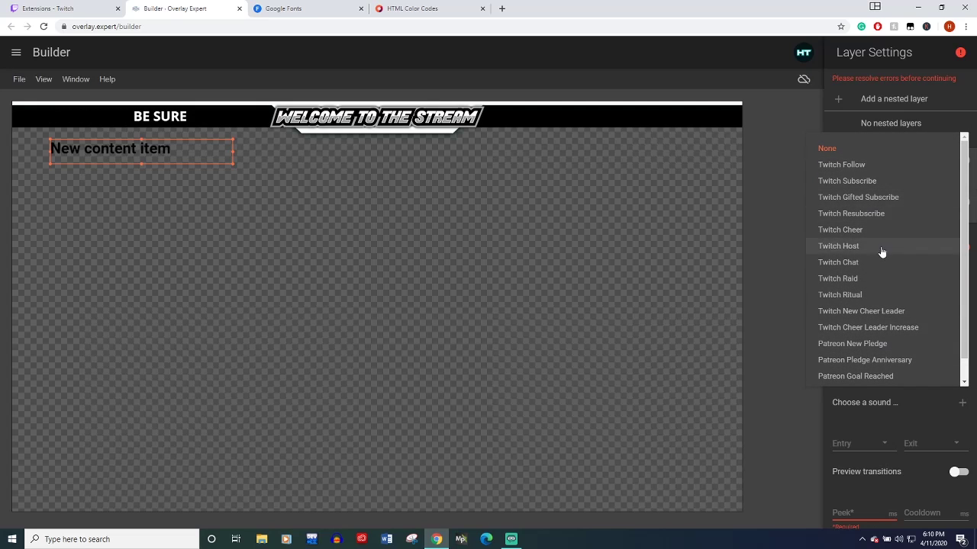
scroll(881, 252, down, 1)
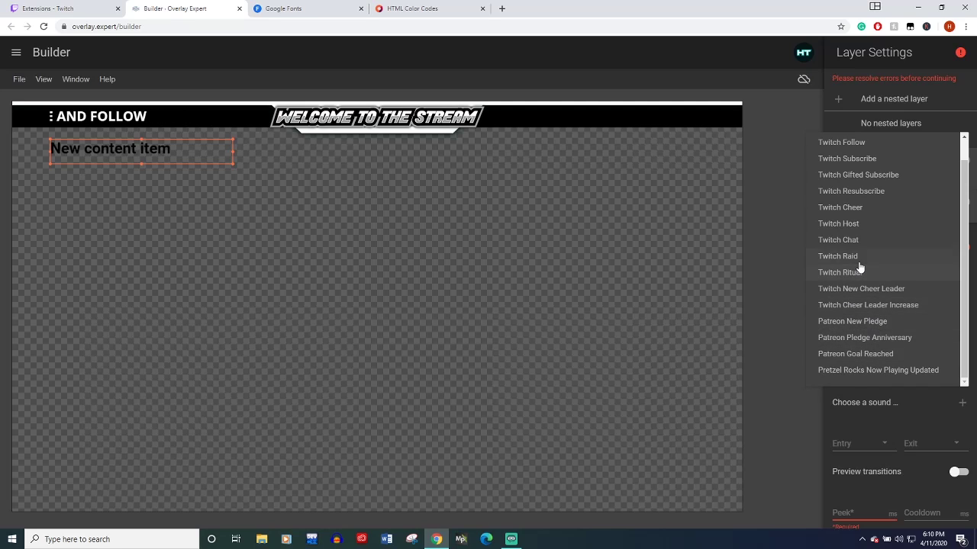
scroll(861, 267, up, 1)
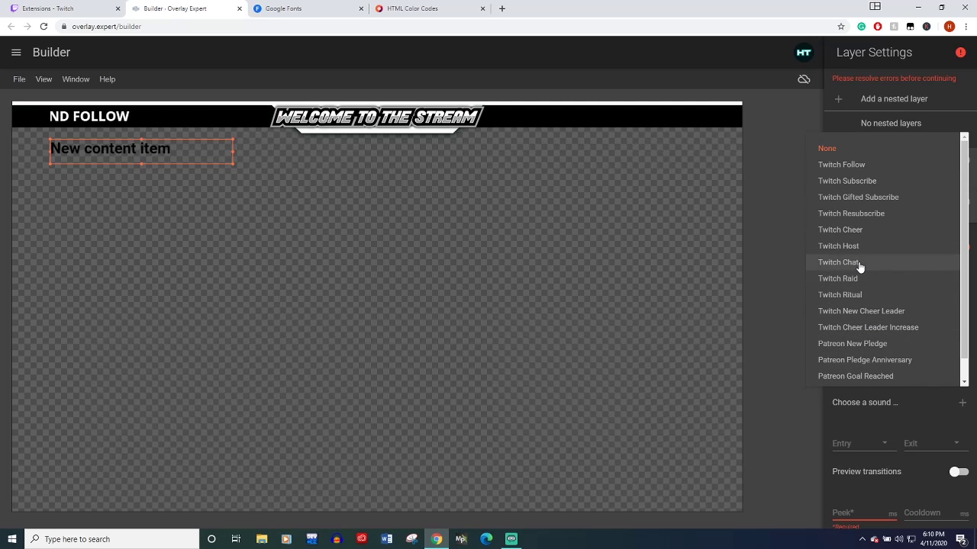
click(840, 171)
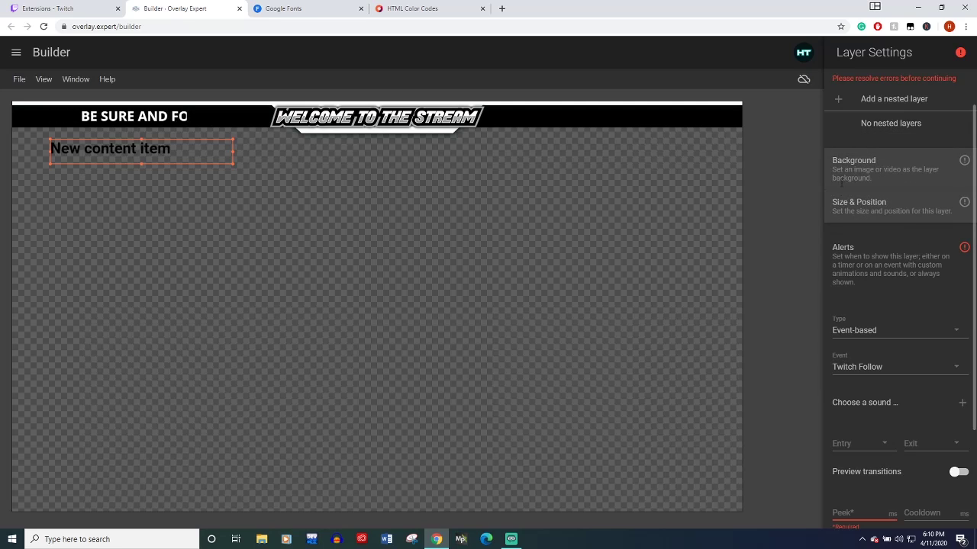
scroll(897, 390, down, 1)
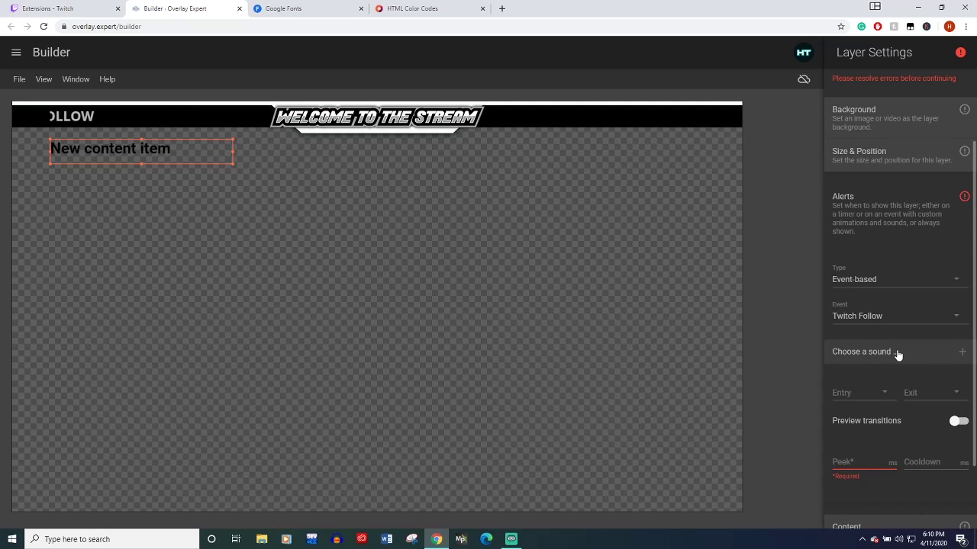
scroll(897, 354, down, 1)
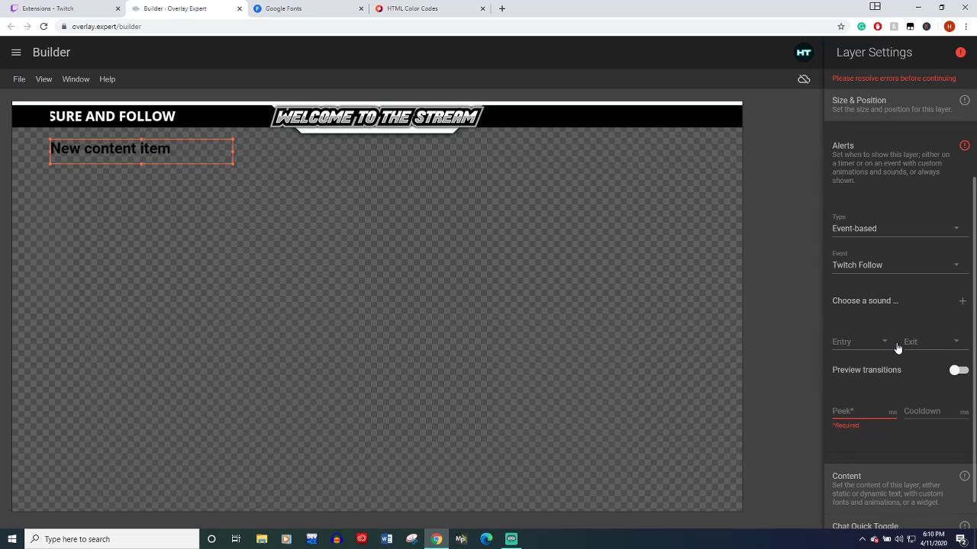
Set the entry animation to Swap and the exit animation to Bomb Right Out.
click(883, 345)
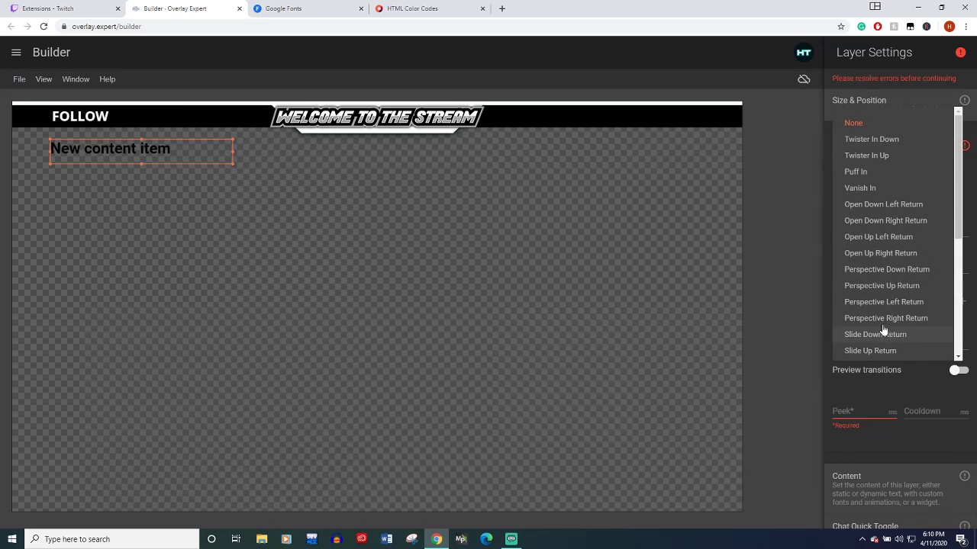
scroll(885, 223, down, 6)
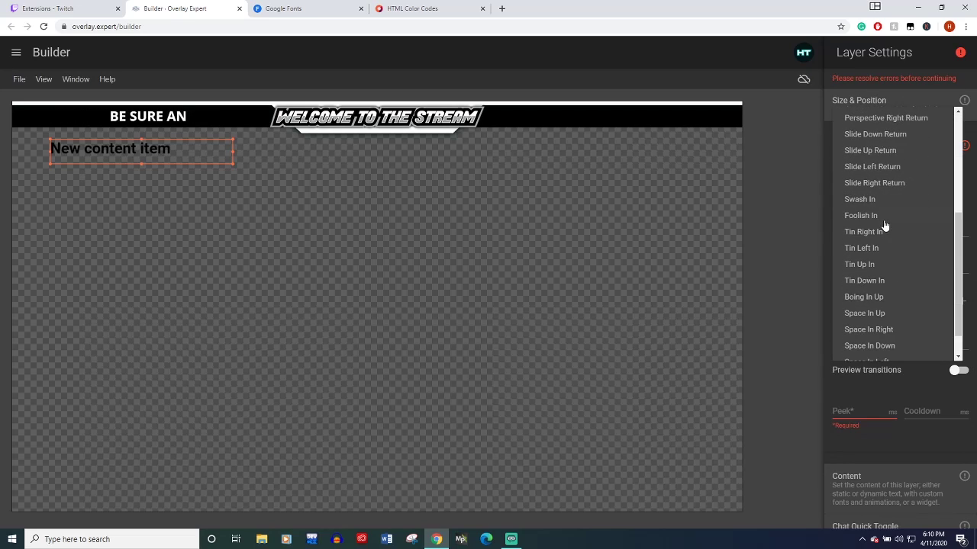
click(915, 342)
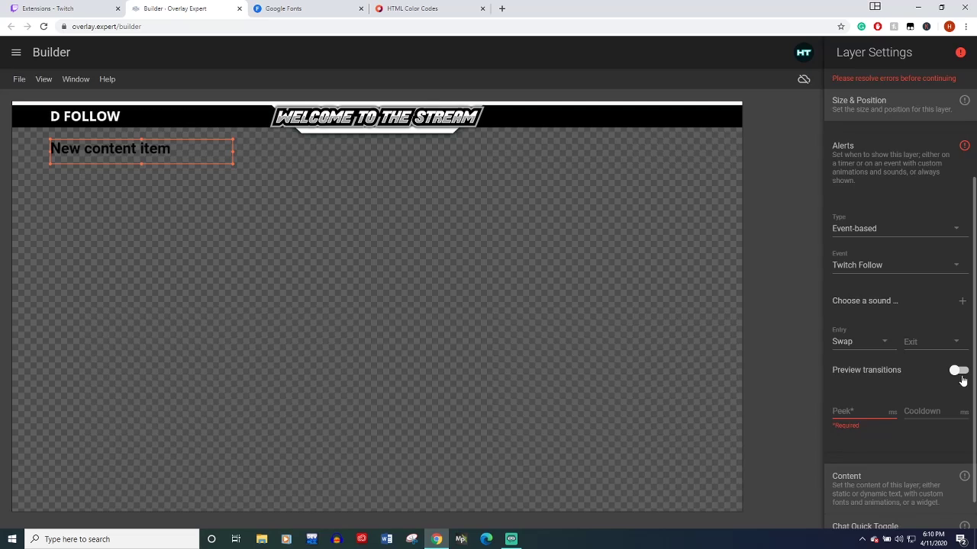
click(924, 342)
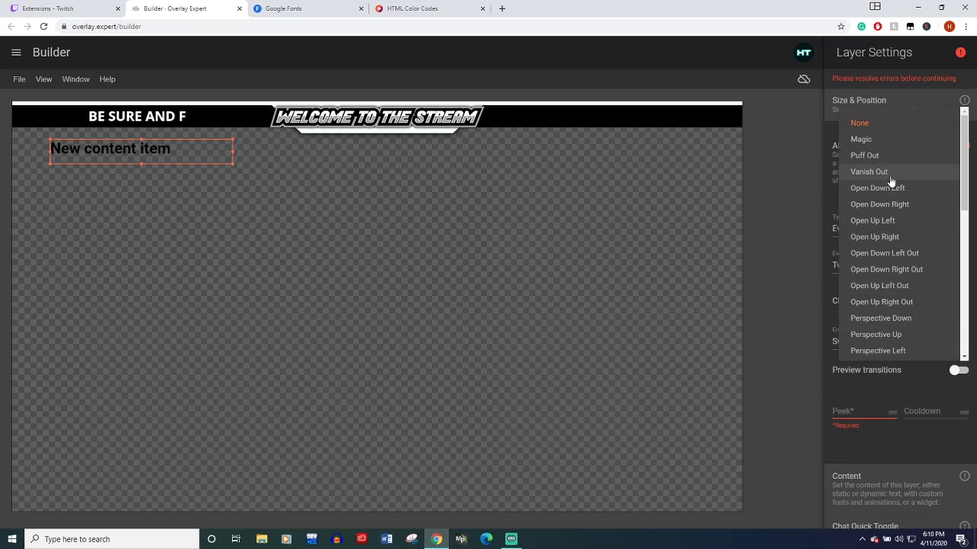
scroll(887, 224, down, 6)
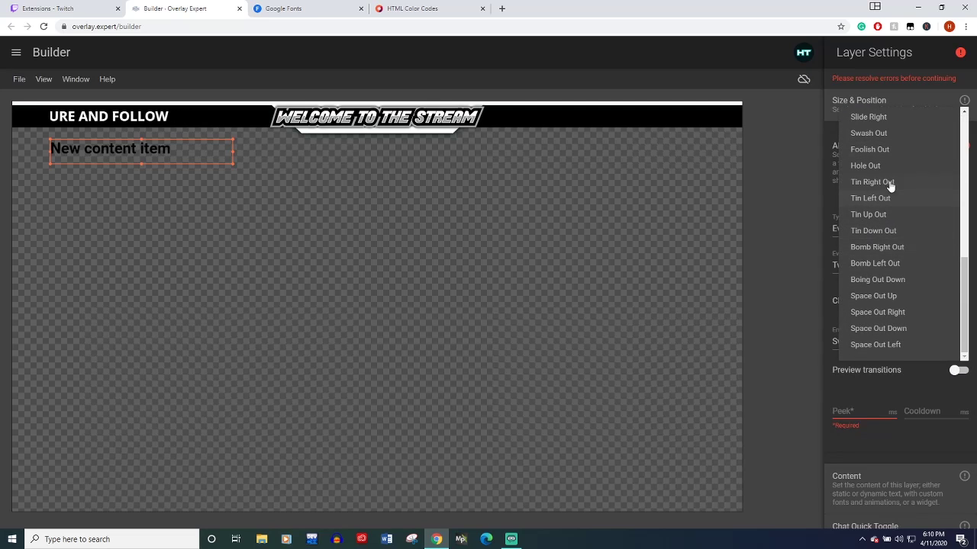
click(895, 252)
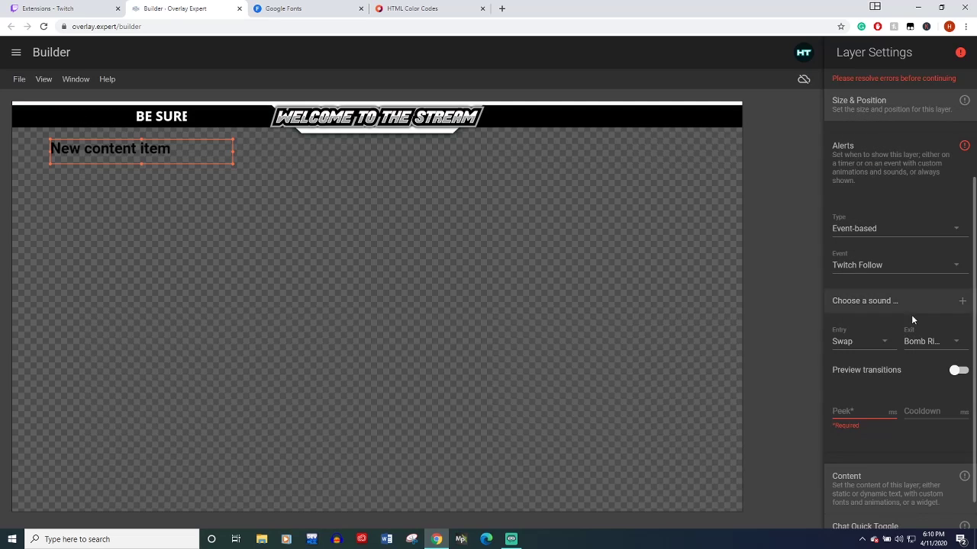
Preview the transitions, switch the exit to a Space Out animation, then stop previewing.
click(955, 372)
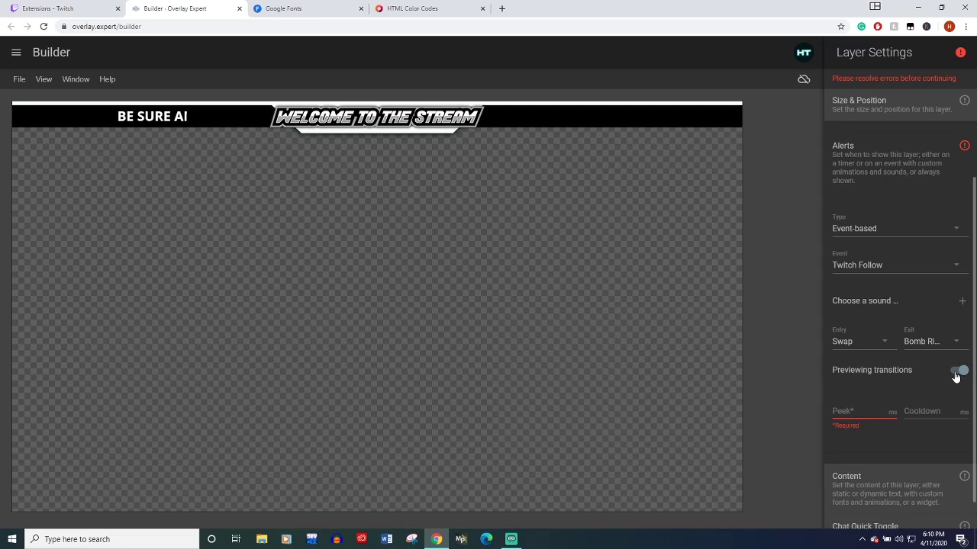
click(931, 341)
click(908, 242)
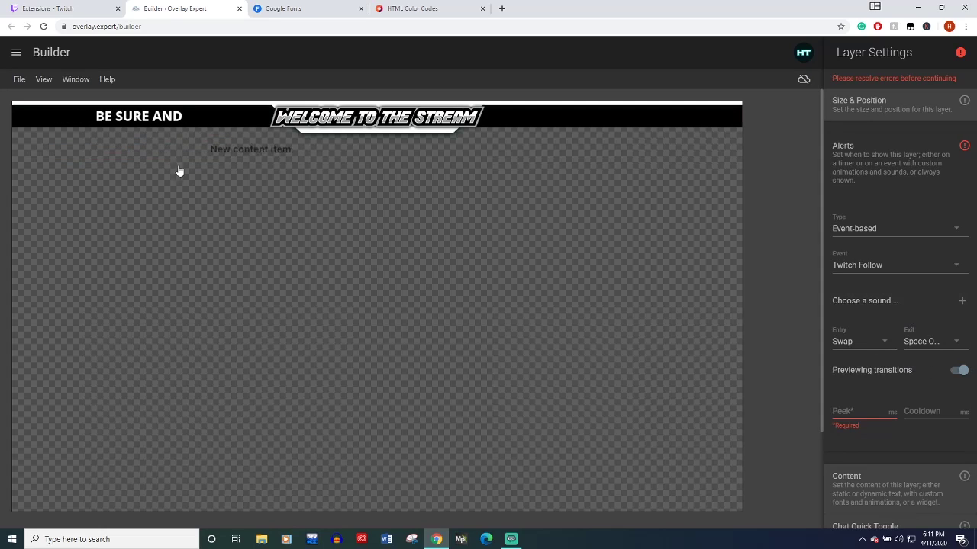
click(959, 371)
click(845, 407)
click(885, 448)
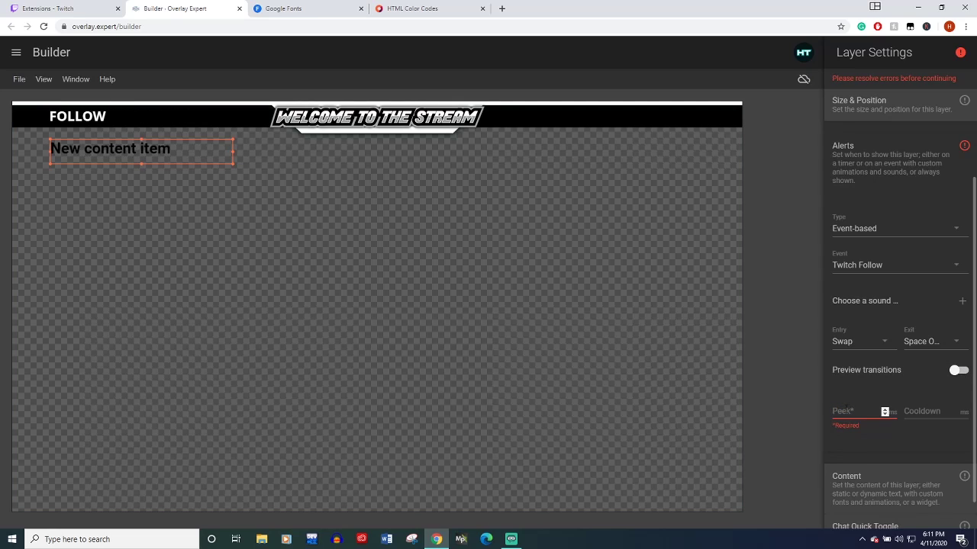
Set the ALERT layer's Peek duration to 800 ms and Cooldown to 500 ms.
click(846, 410)
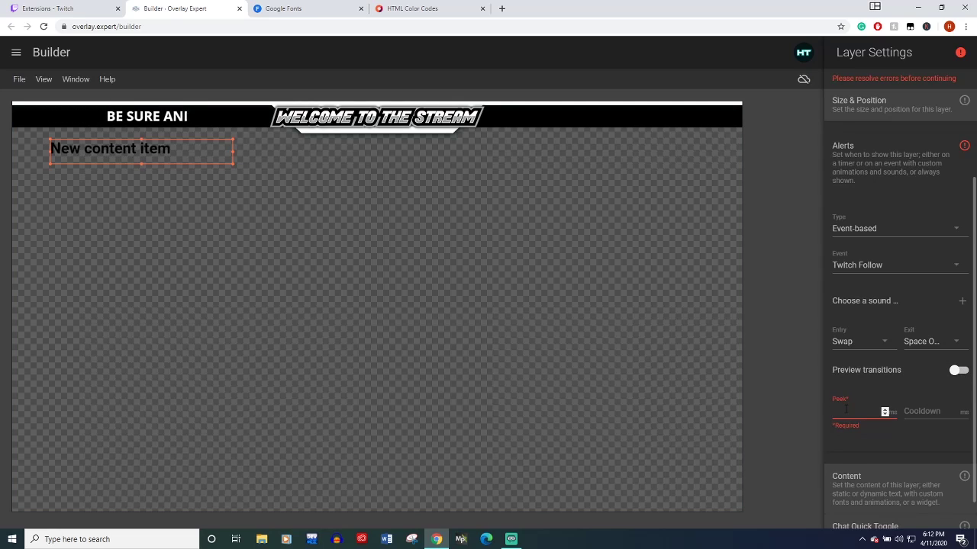
text(800)
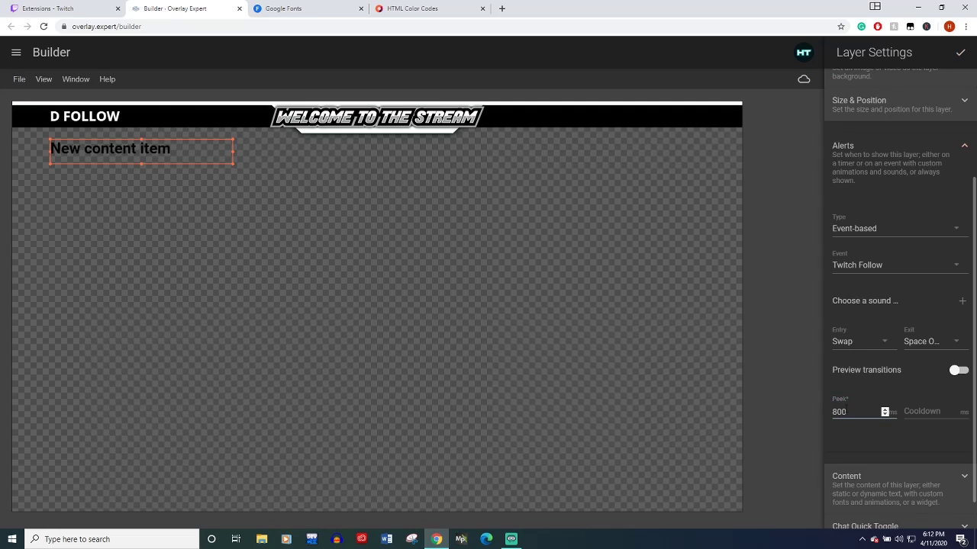
click(930, 409)
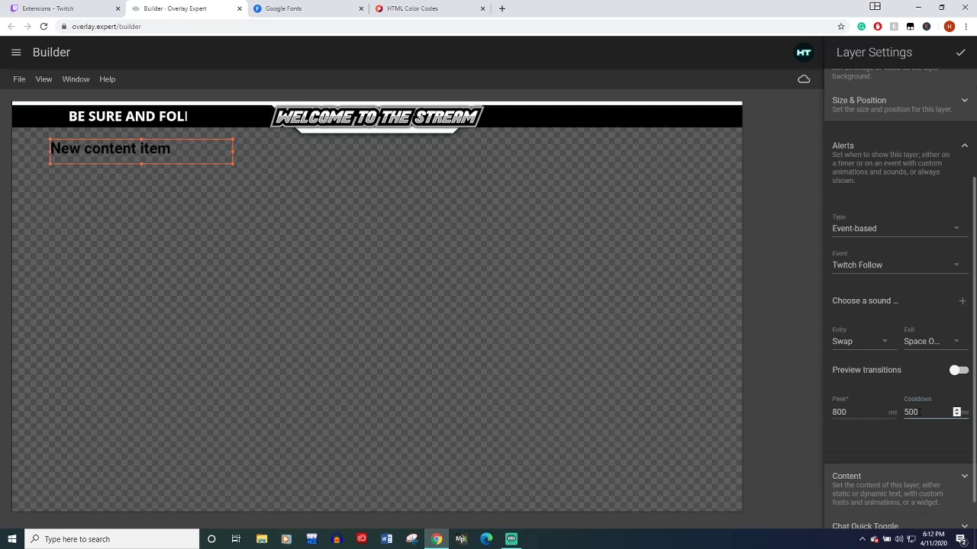
click(938, 449)
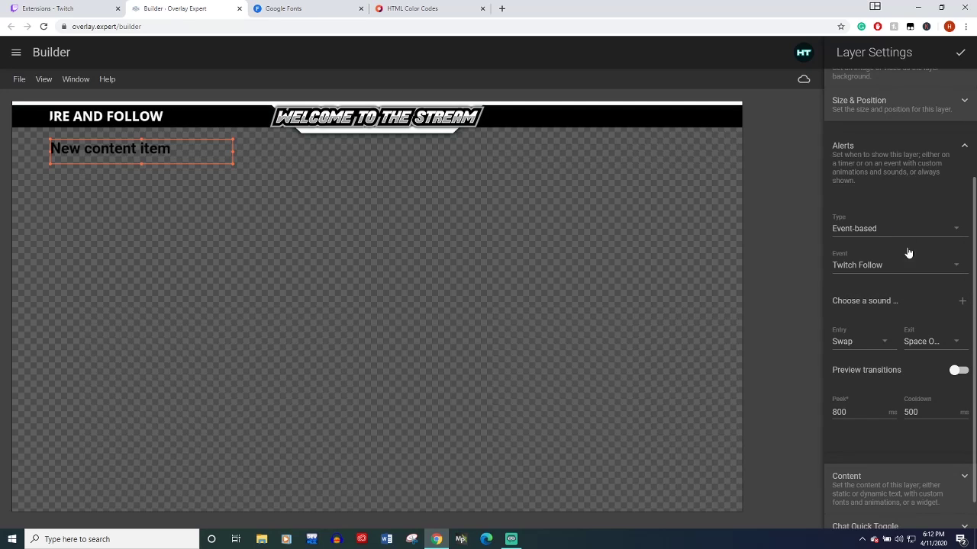
Set the alert text's font family to Open Sans with Bold weight.
click(963, 147)
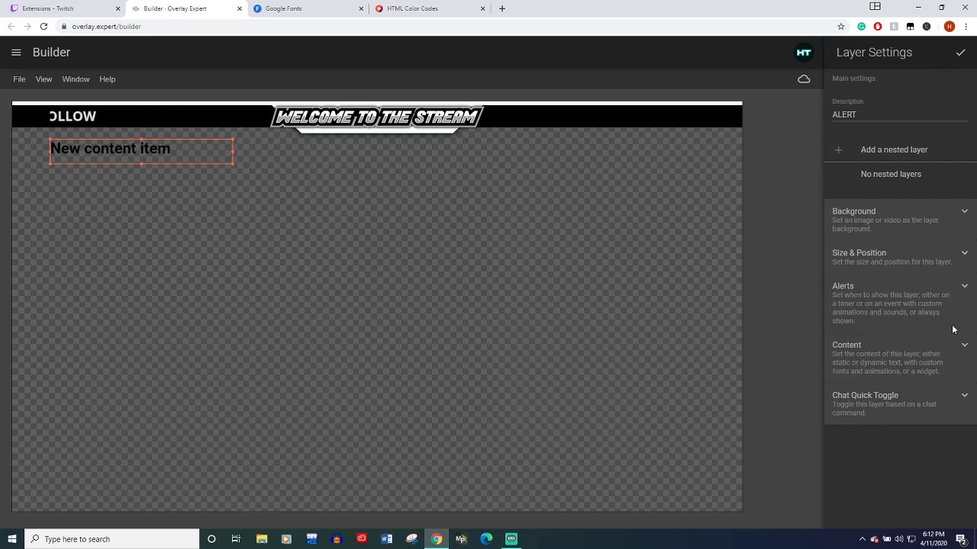
click(964, 350)
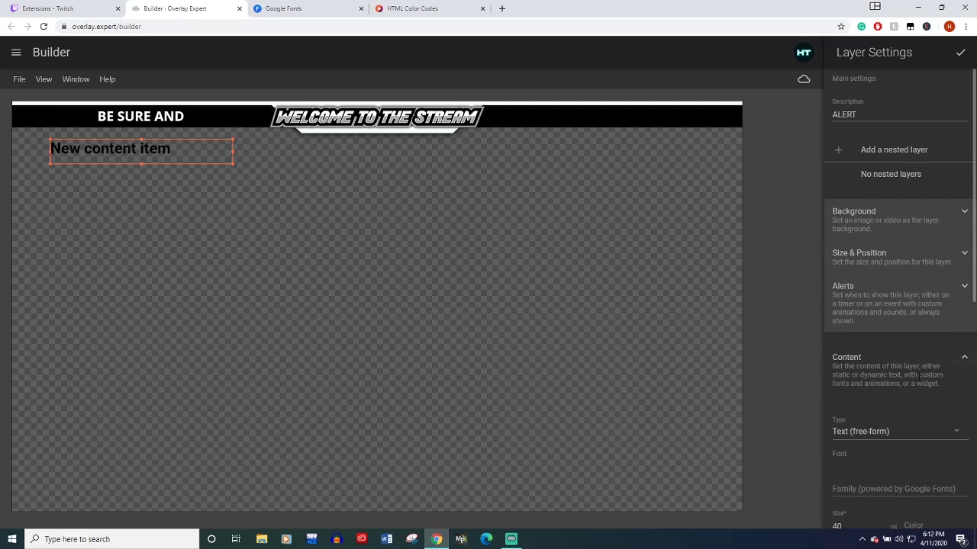
scroll(915, 380, down, 2)
scroll(917, 378, down, 1)
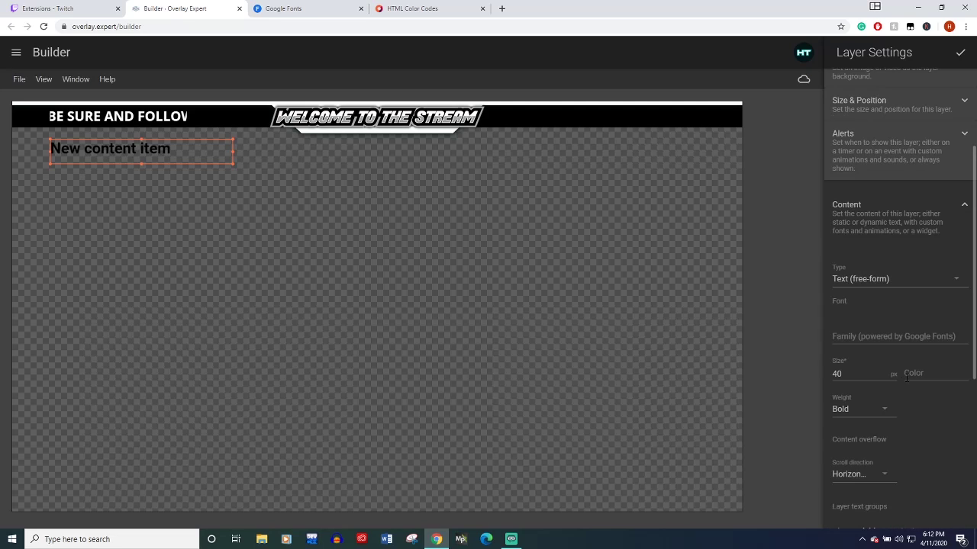
click(873, 331)
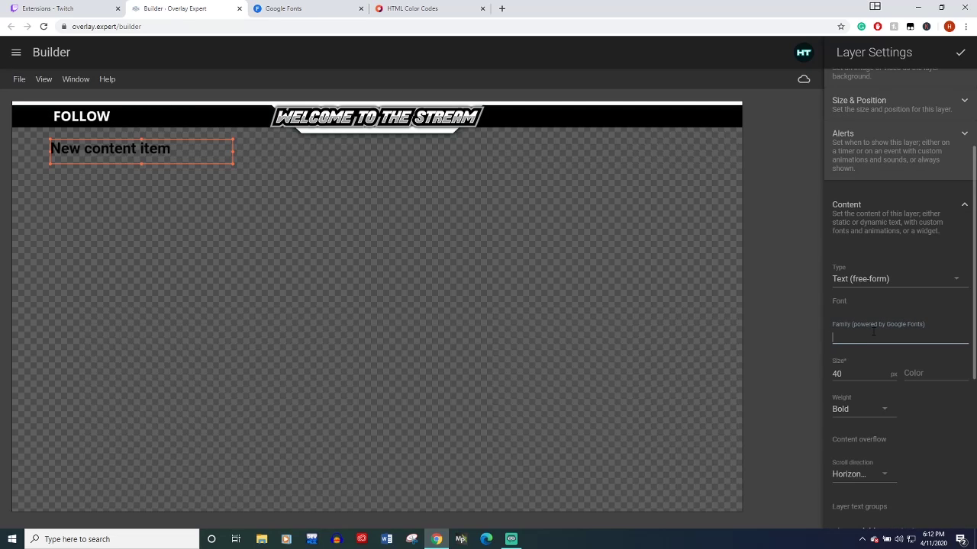
text(OPEN)
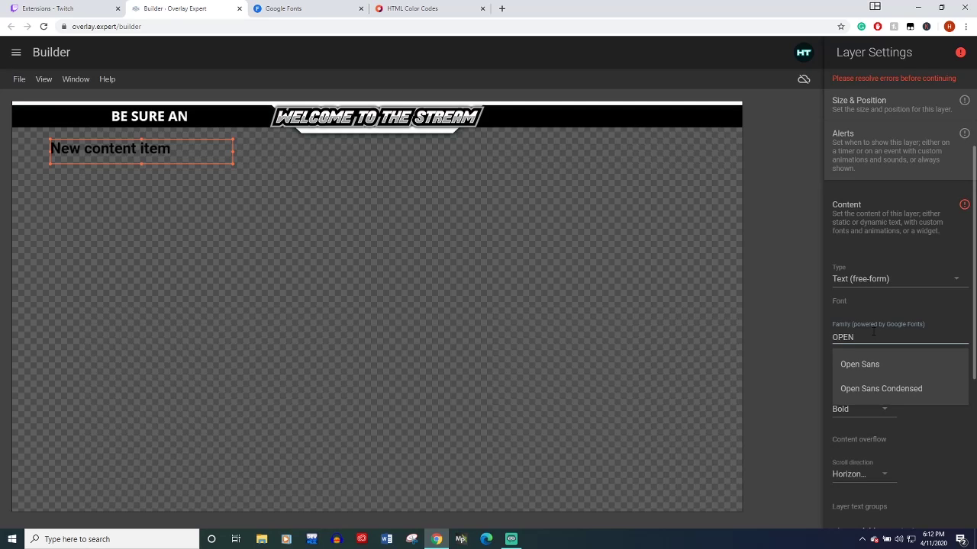
click(876, 366)
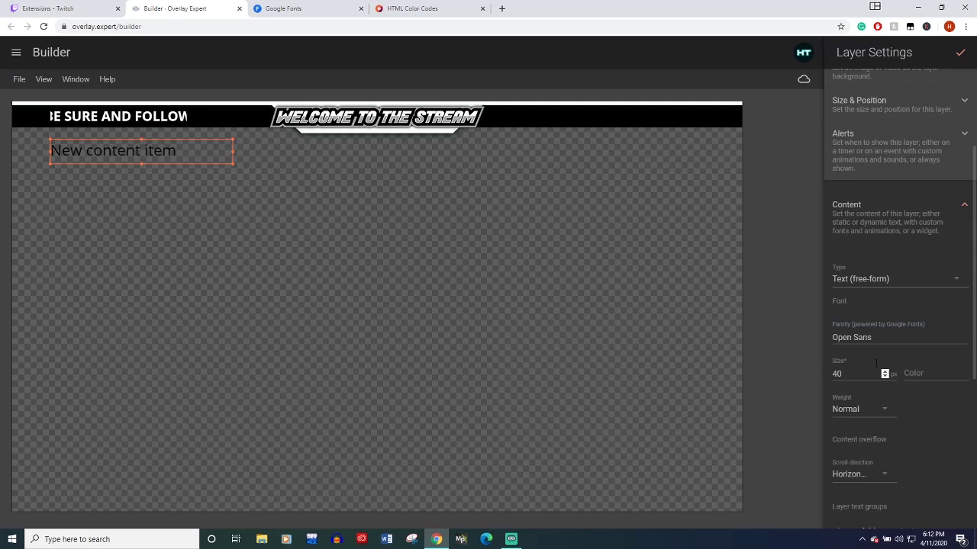
scroll(924, 424, down, 1)
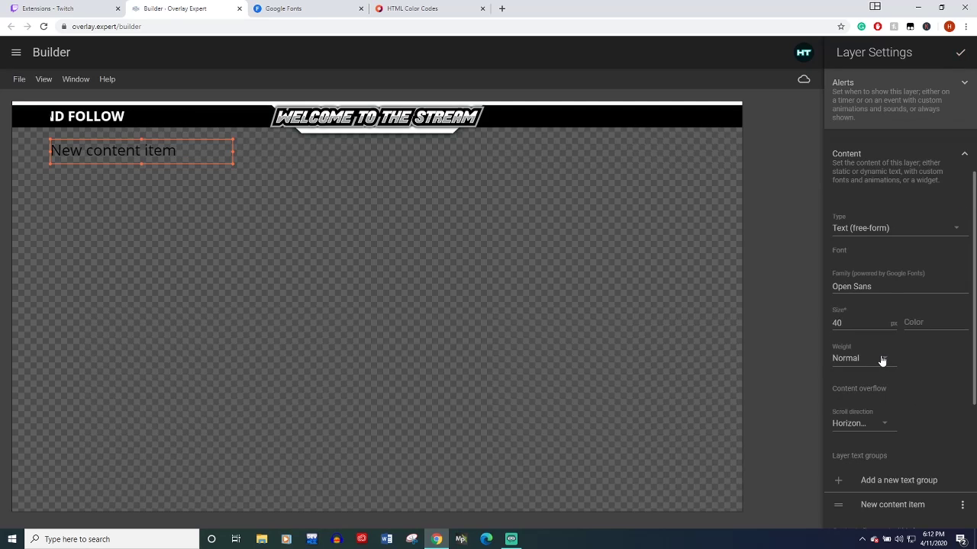
click(882, 360)
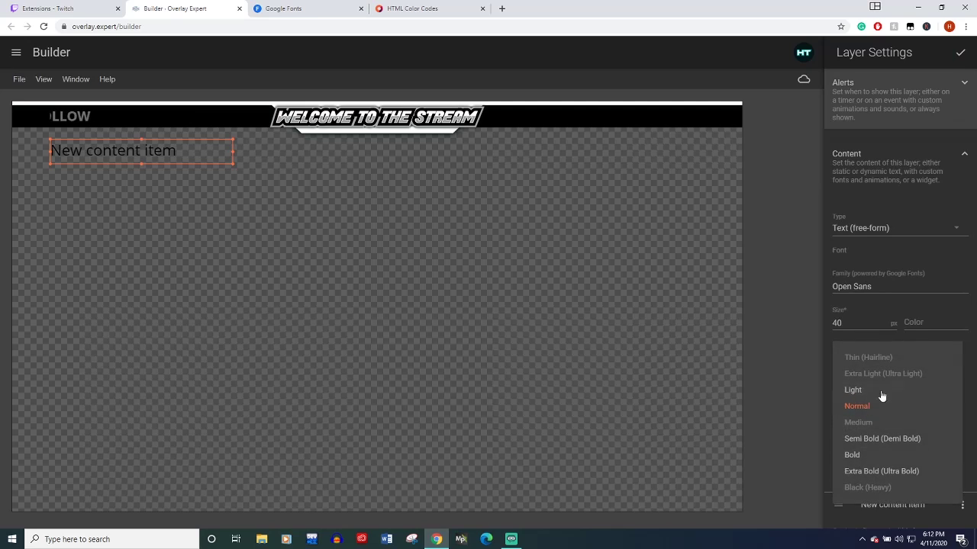
click(863, 456)
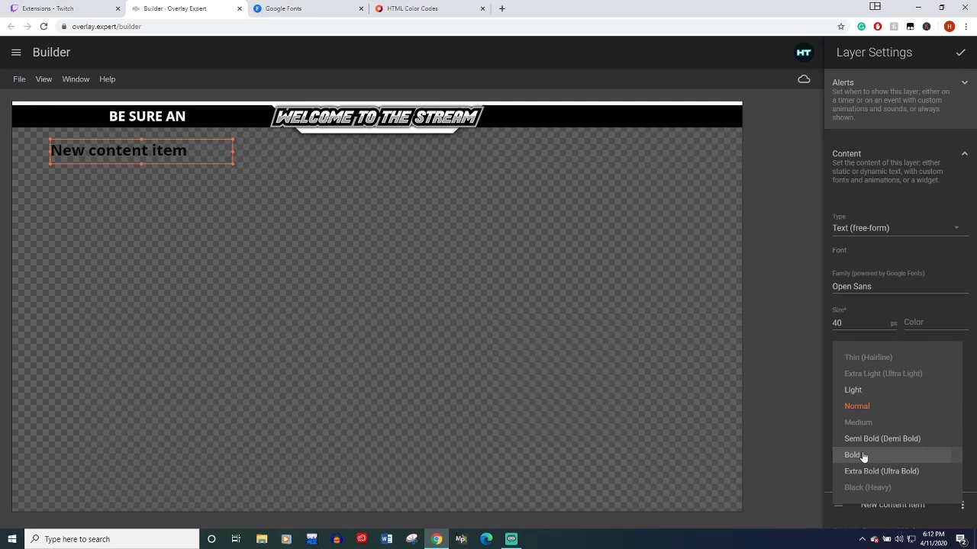
Set the alert text colour to white, #FFFFFF.
click(923, 326)
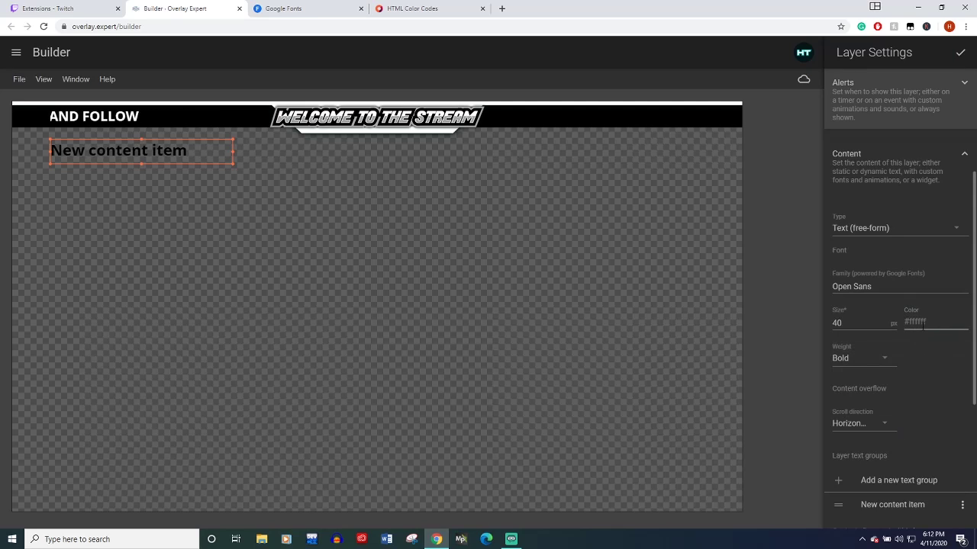
text(#FF)
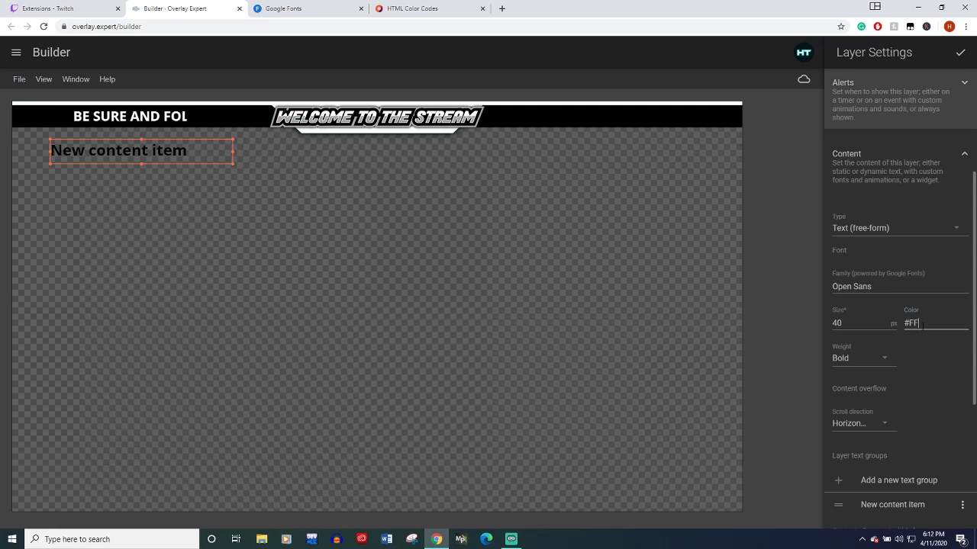
text(FFFF)
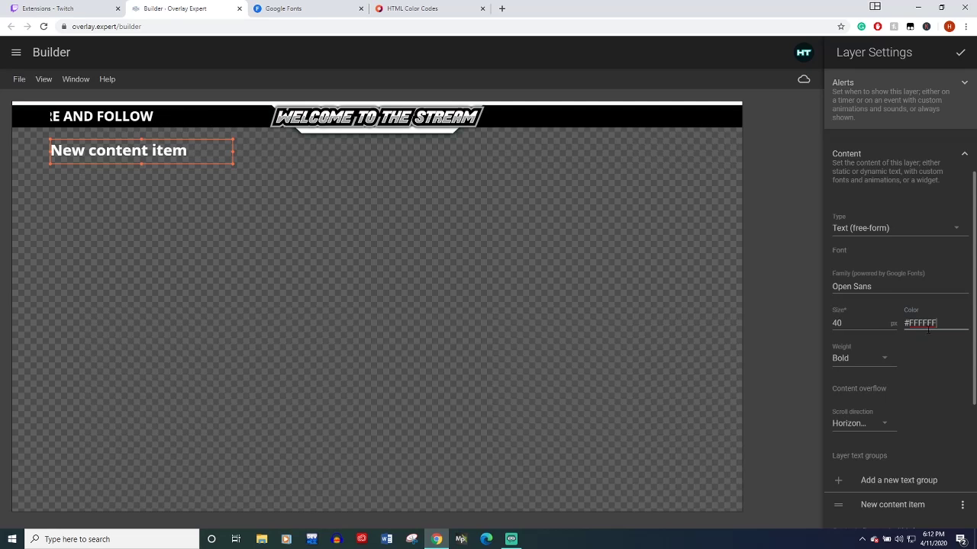
click(945, 365)
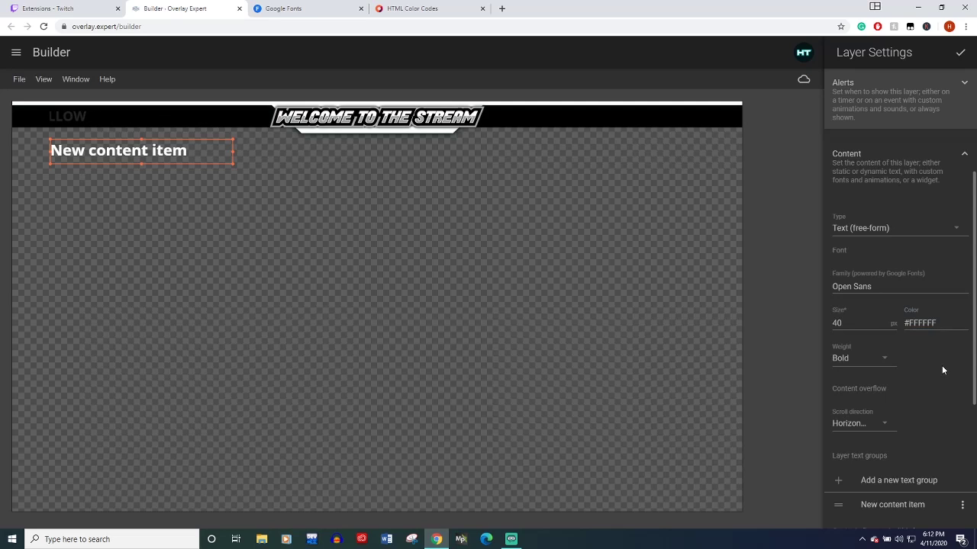
scroll(941, 365, down, 2)
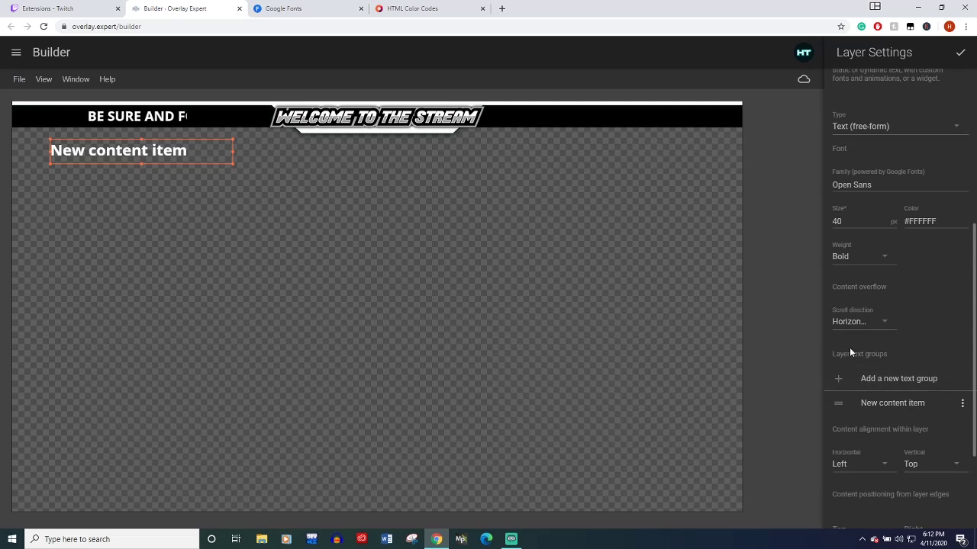
Replace 'New content item' with 'NEW FOLLOWER:' followed by the Follow Display Name item.
click(896, 405)
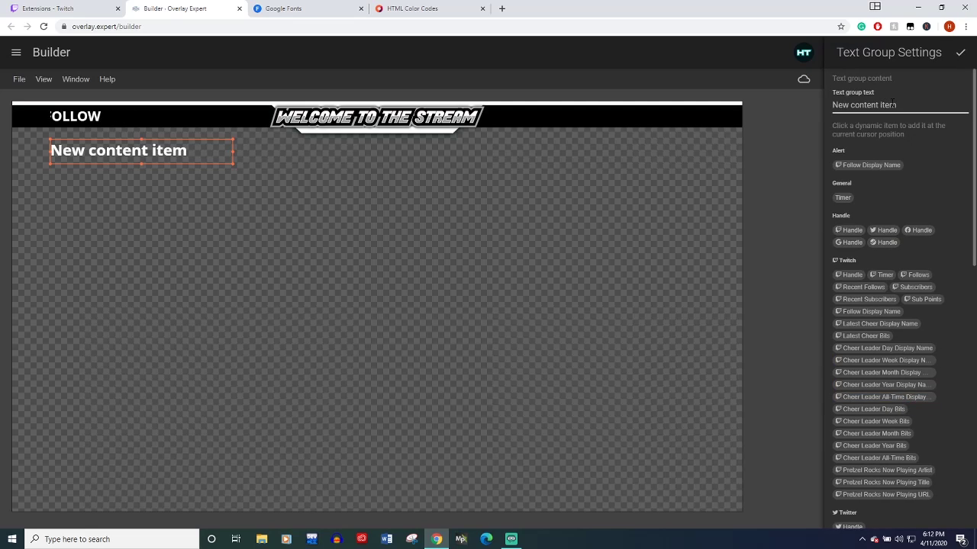
drag(911, 104, 832, 107)
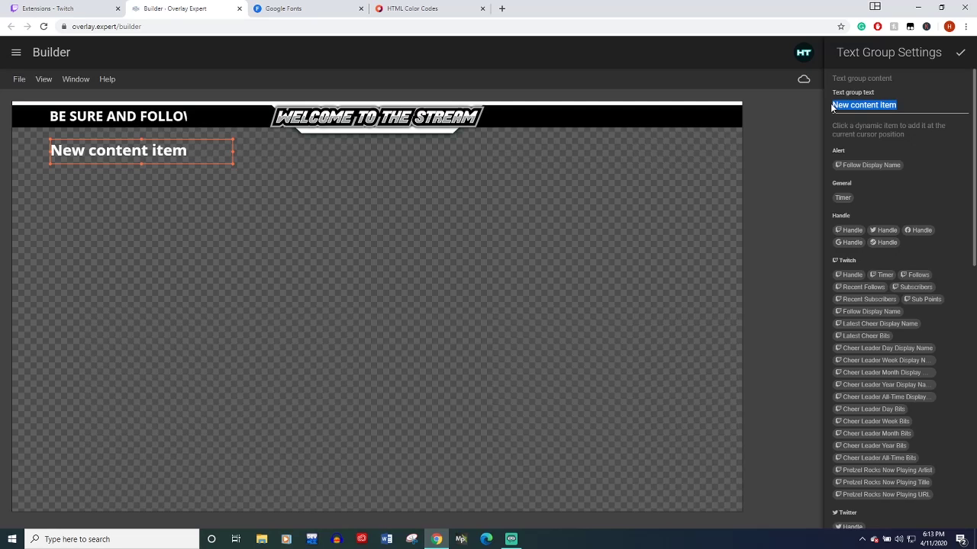
text(NEW FOLLOWER:)
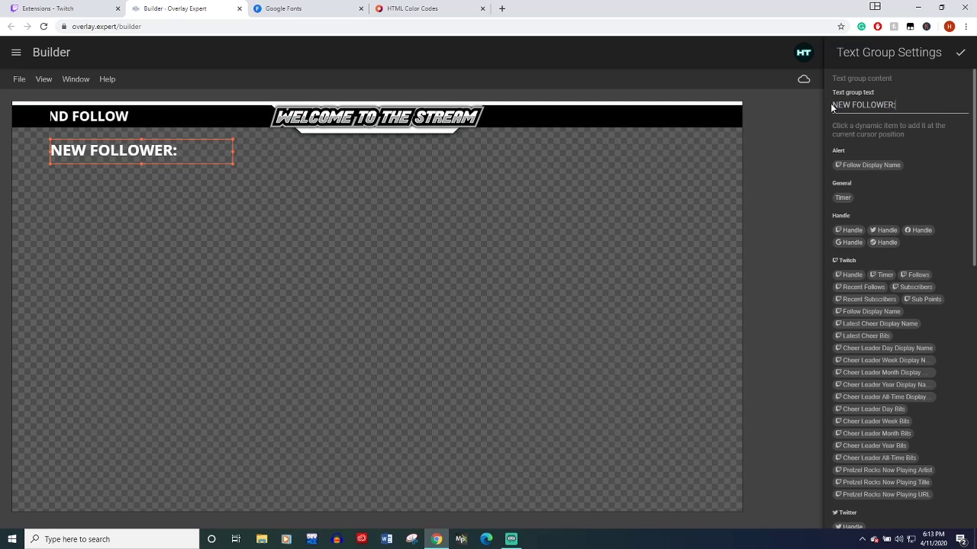
click(862, 166)
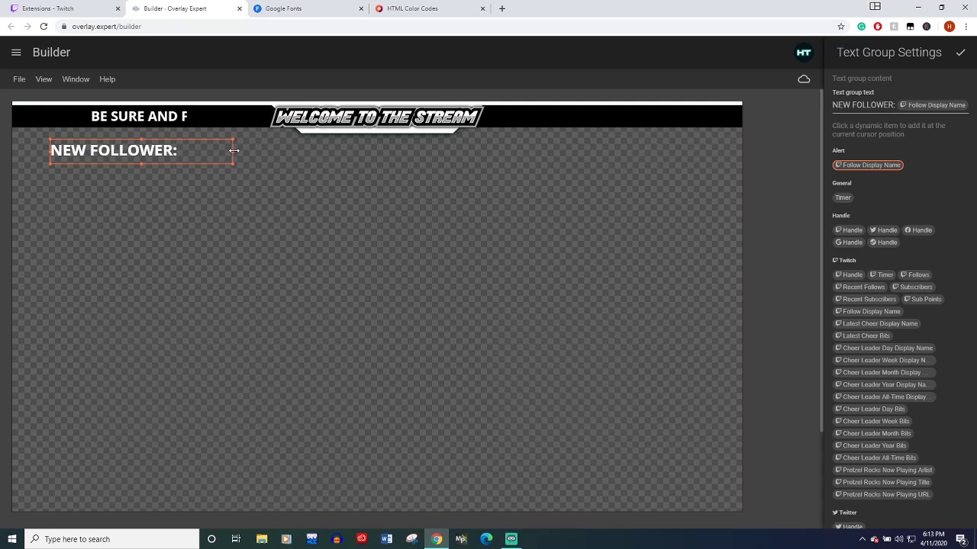
drag(234, 150, 332, 151)
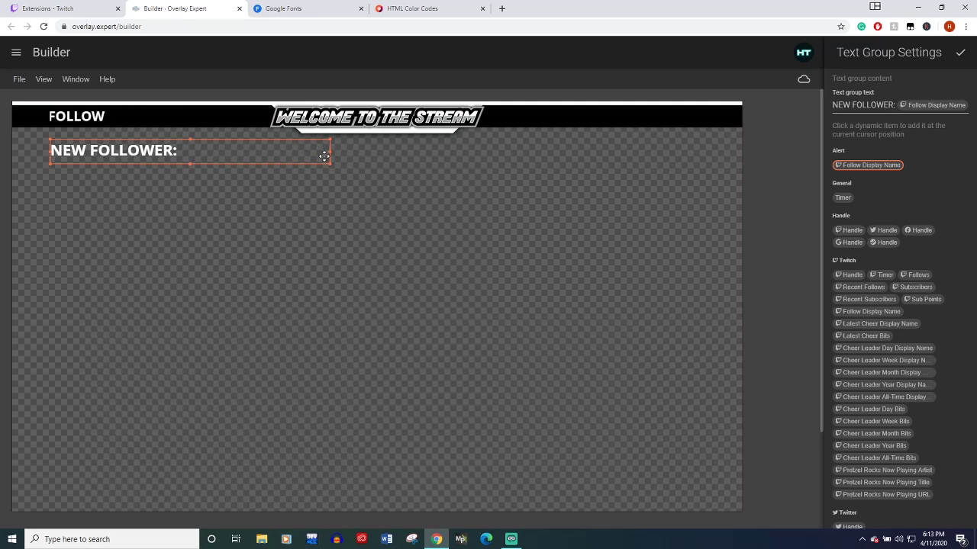
drag(332, 151, 236, 156)
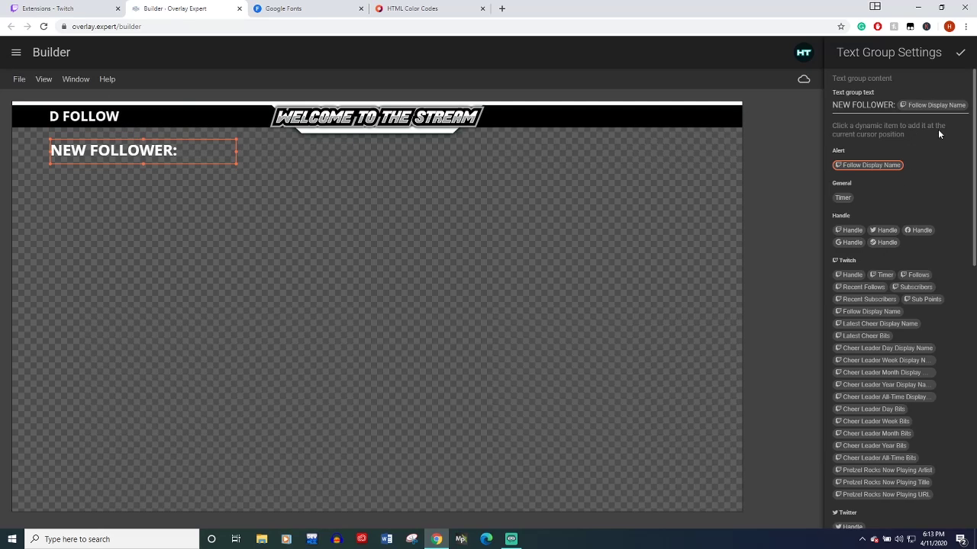
Drag the NEW FOLLOWER alert toward the canvas centre and preview its entry and exit transitions.
click(961, 53)
scroll(930, 262, up, 2)
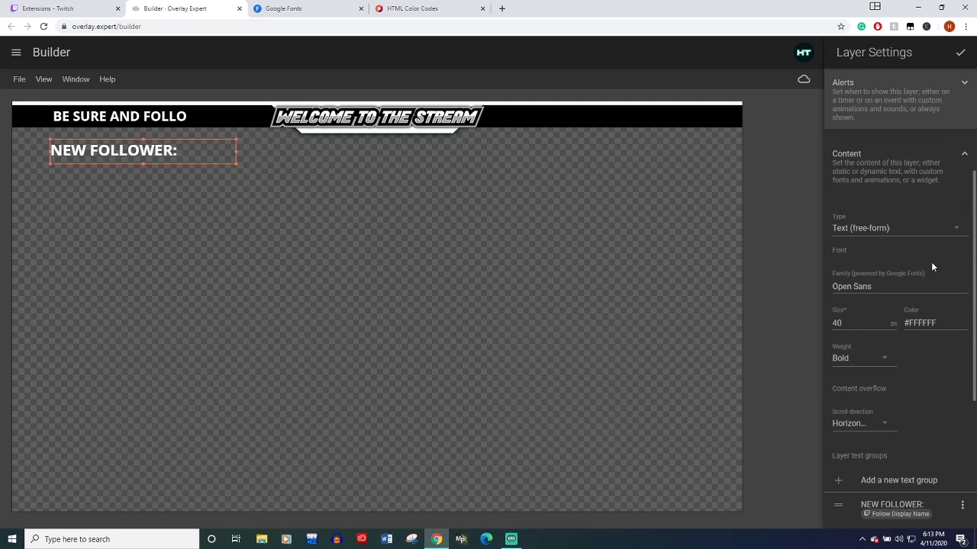
scroll(931, 266, up, 2)
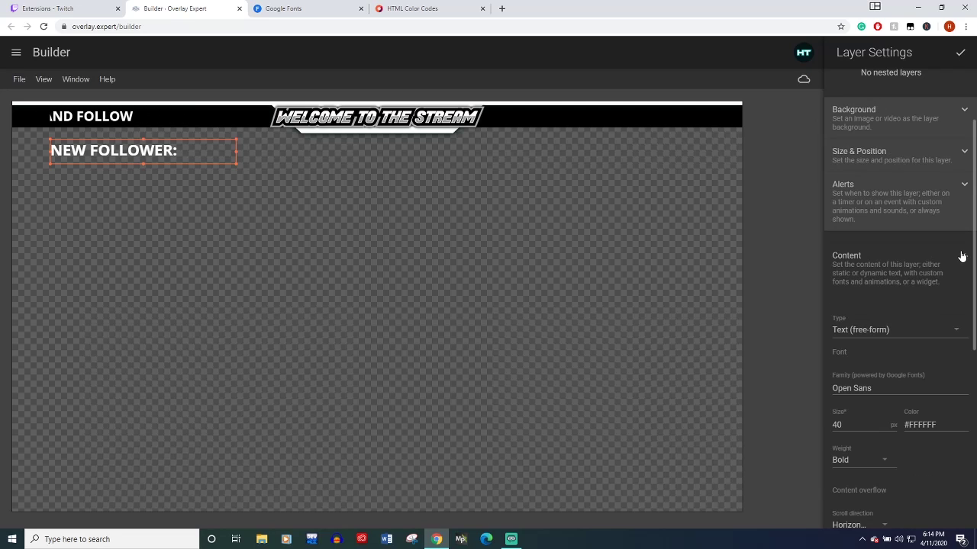
click(962, 257)
click(960, 290)
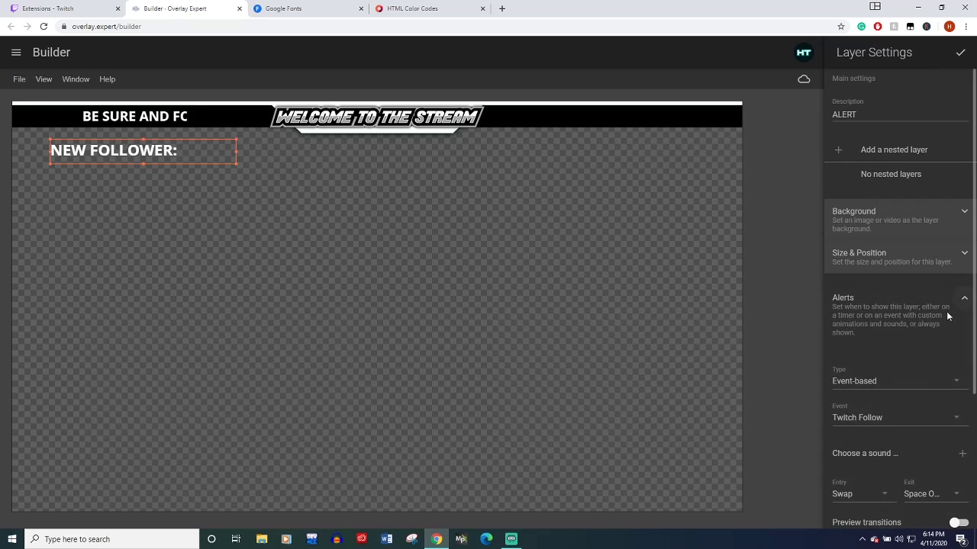
scroll(944, 316, down, 2)
drag(162, 176, 389, 238)
click(956, 371)
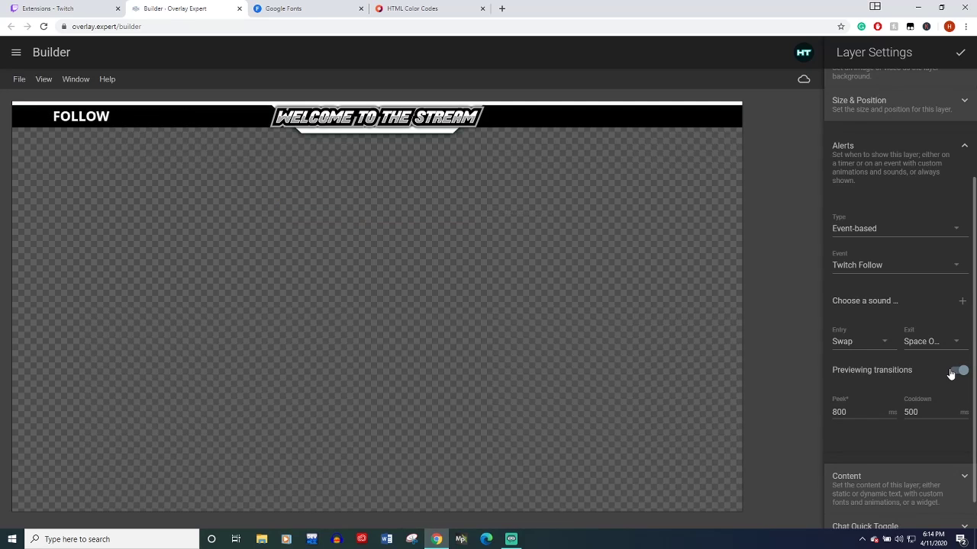
click(955, 371)
click(965, 151)
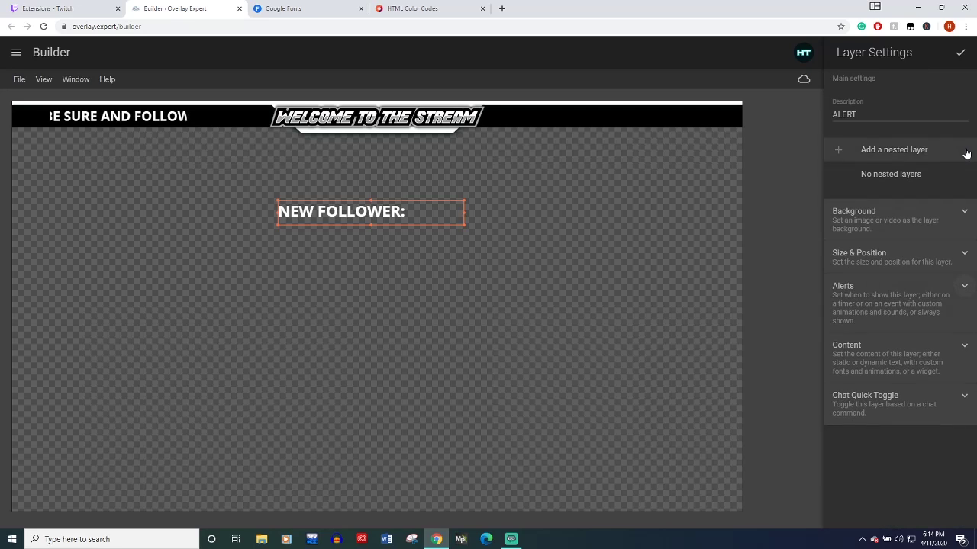
Use the black angled banner image as the ALERT layer's background.
click(962, 214)
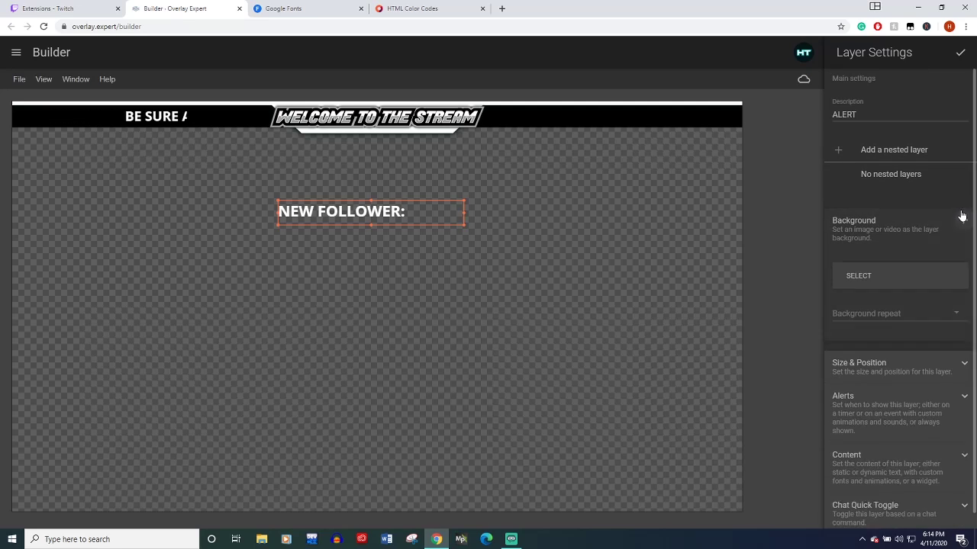
click(858, 279)
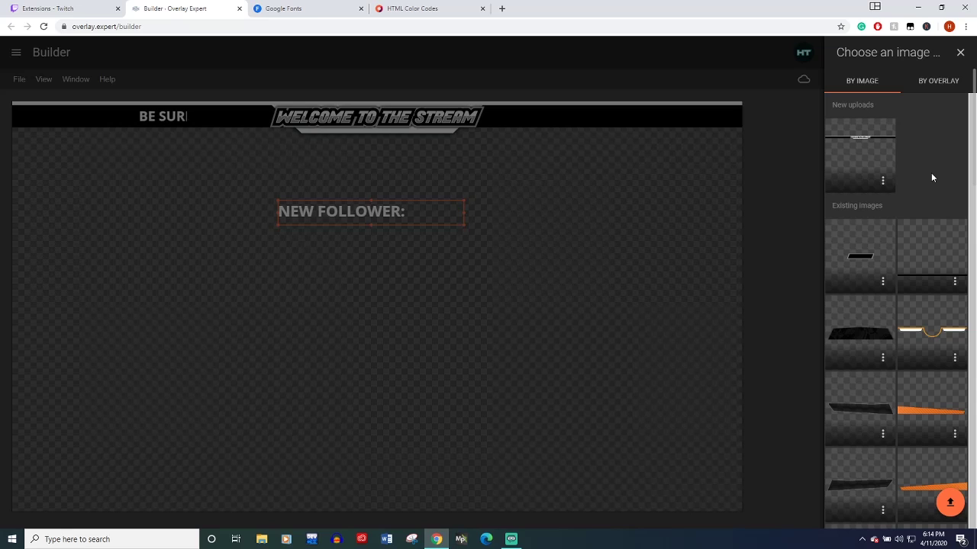
click(861, 258)
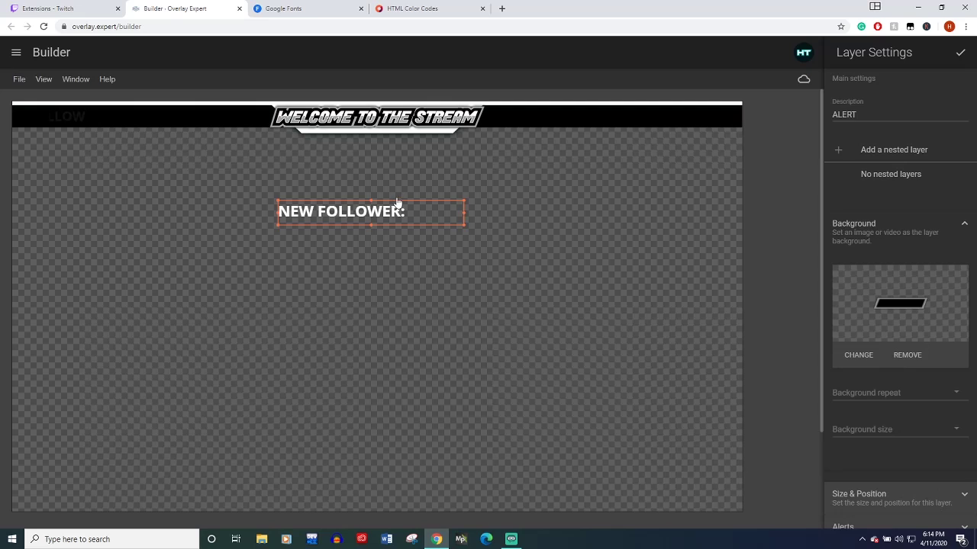
Stretch the ALERT layer to the canvas's bottom, top, left and right edges.
drag(371, 226, 355, 514)
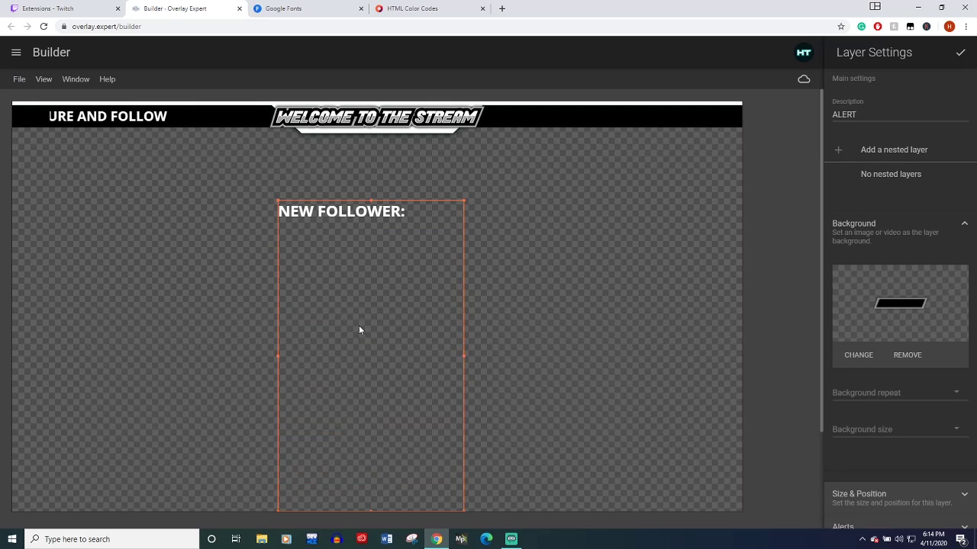
drag(373, 200, 374, 87)
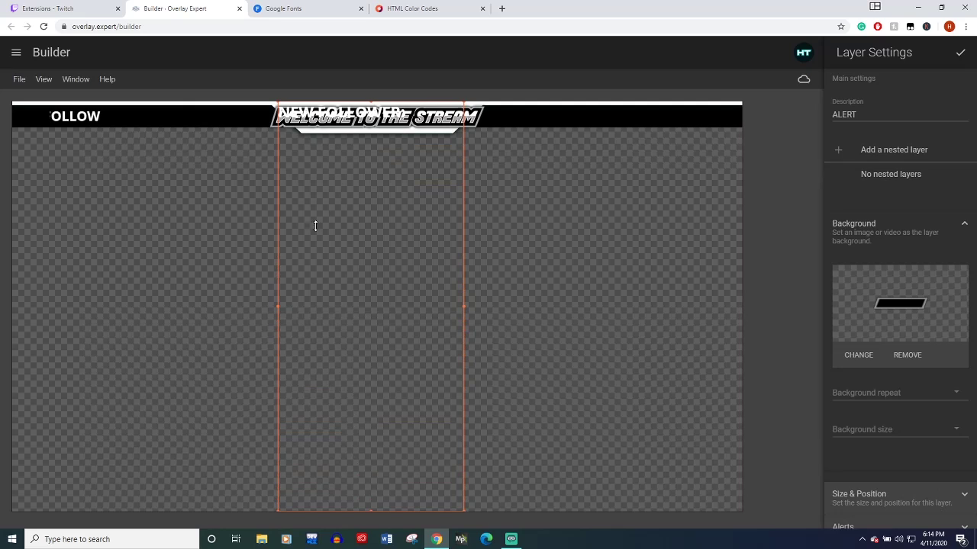
drag(263, 307, 3, 303)
drag(461, 306, 772, 311)
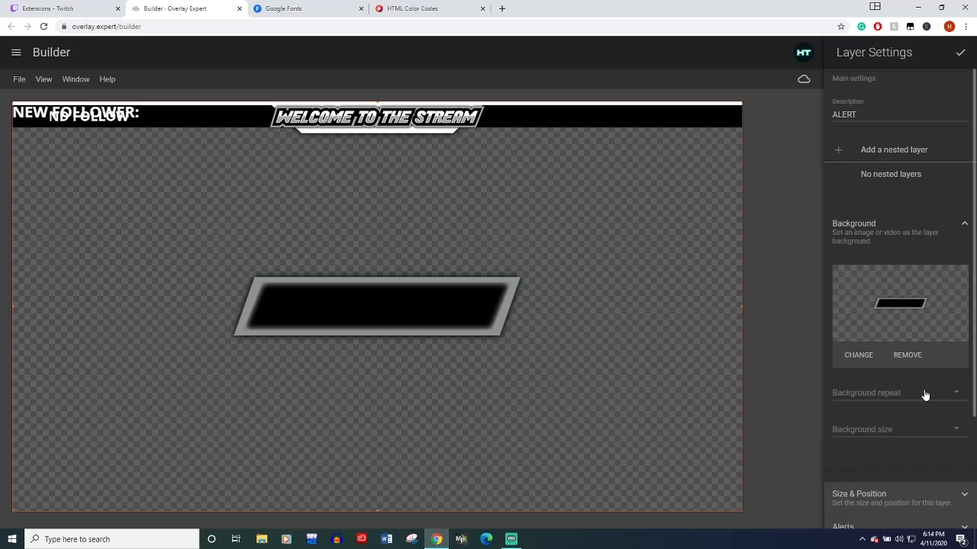
Centre the NEW FOLLOWER text horizontally and vertically within the banner.
click(963, 228)
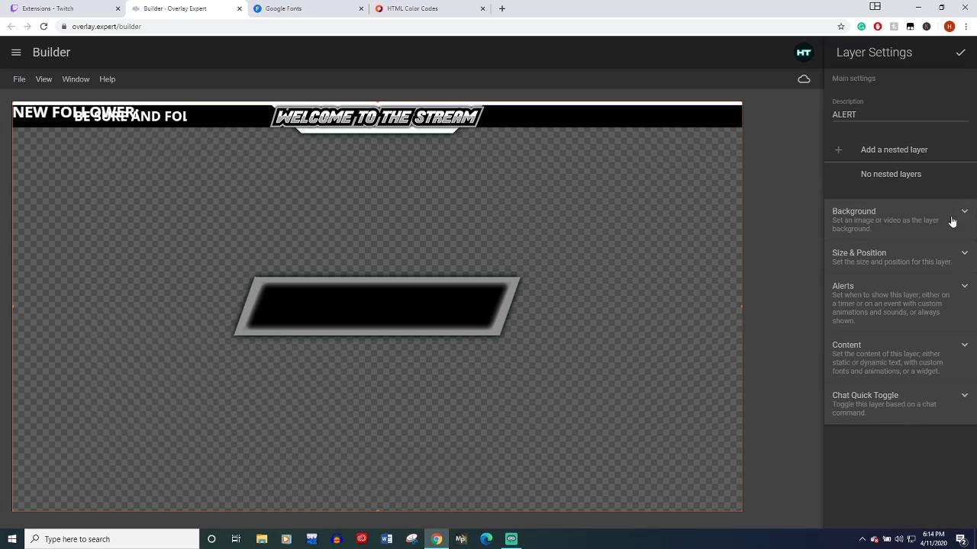
click(928, 354)
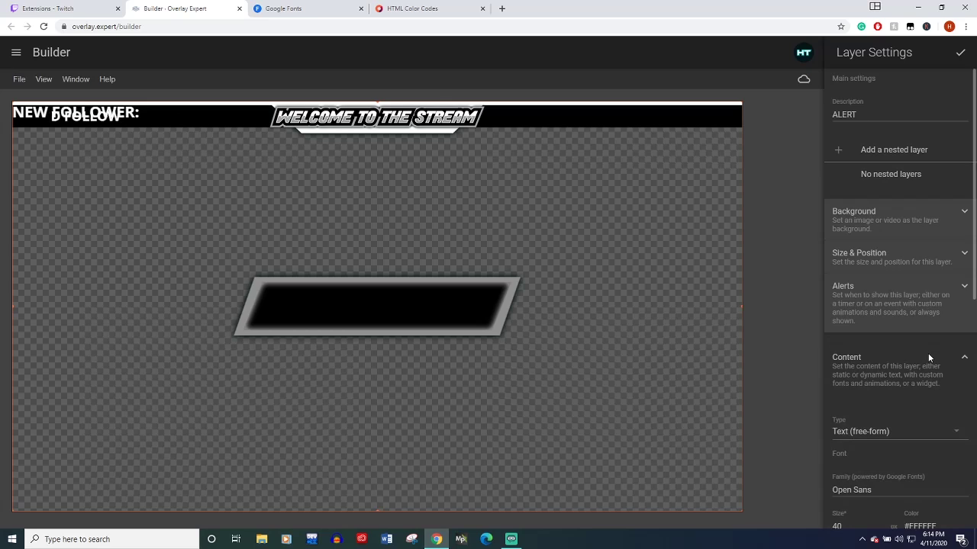
scroll(928, 355, down, 5)
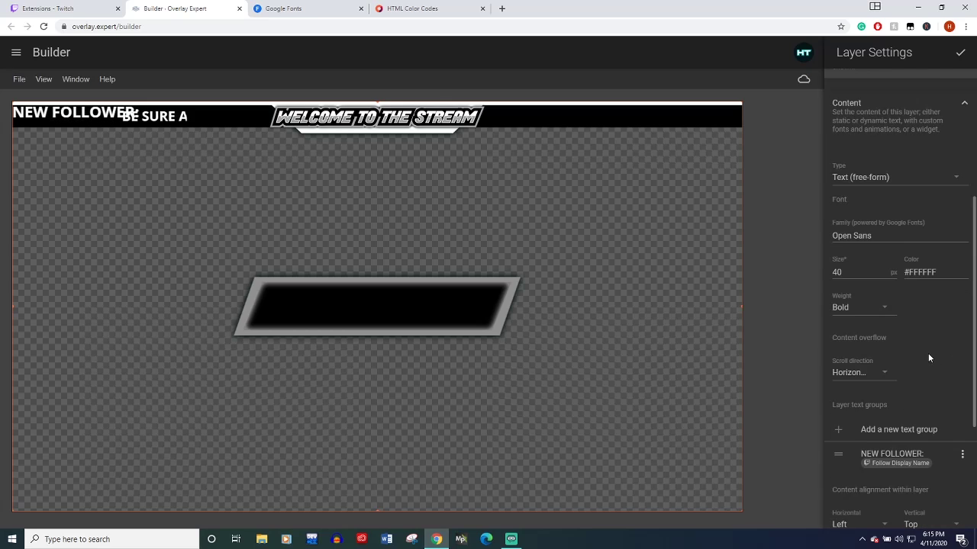
scroll(928, 357, down, 5)
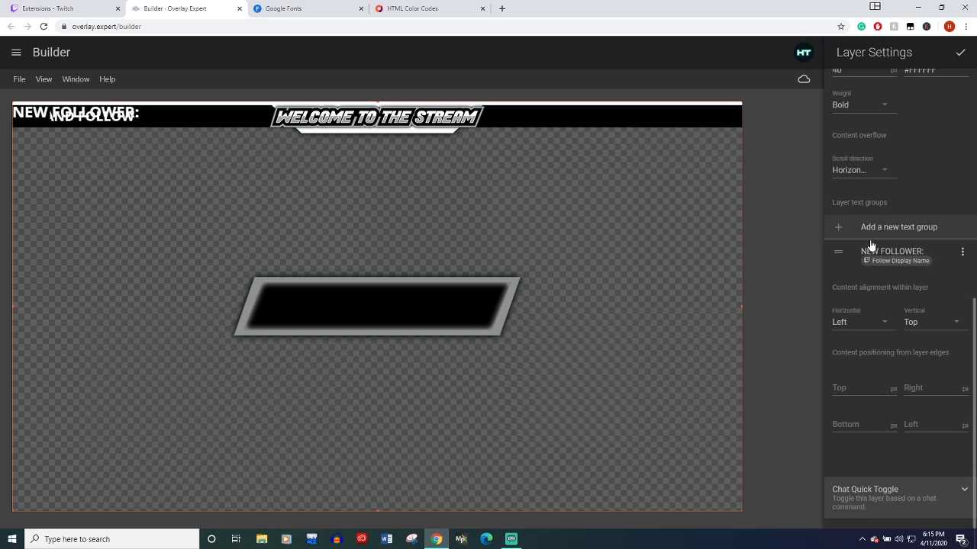
click(886, 327)
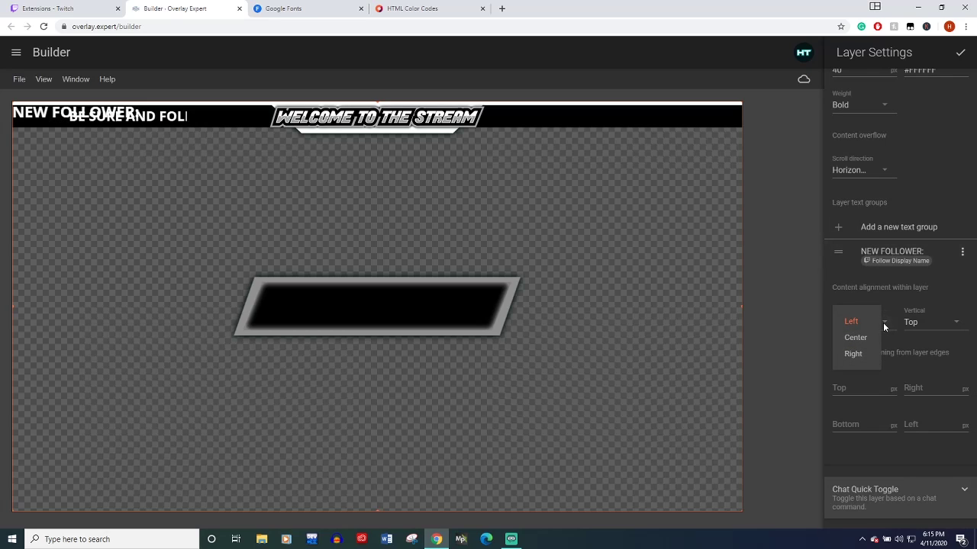
click(861, 340)
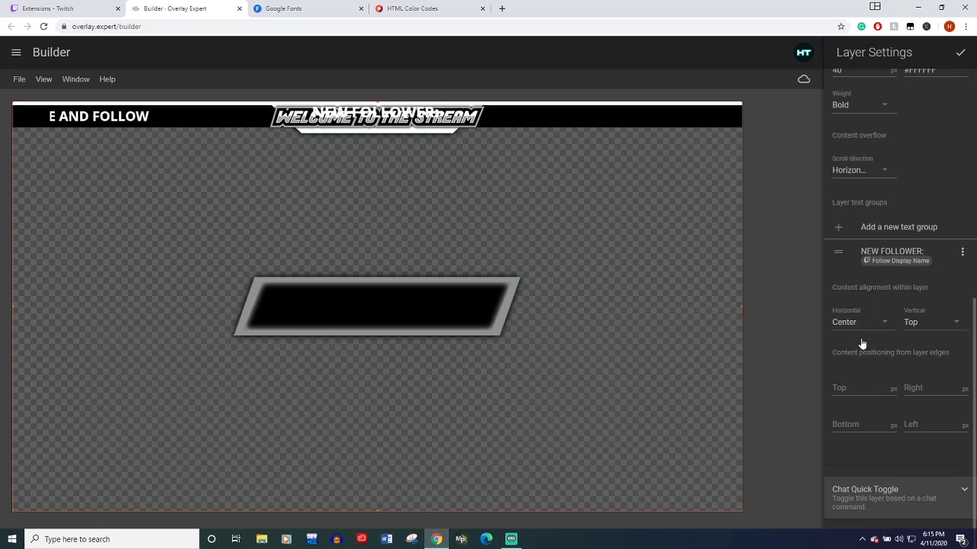
click(927, 322)
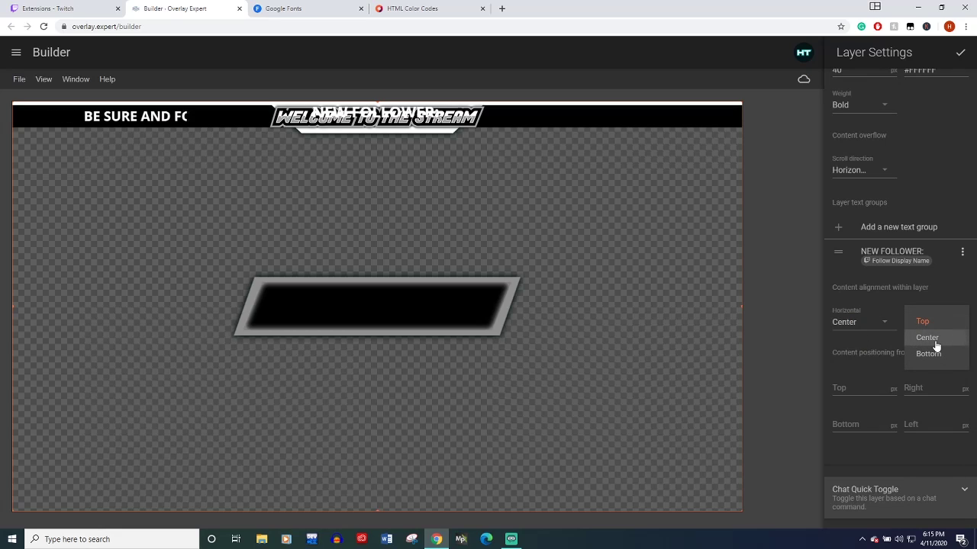
click(927, 340)
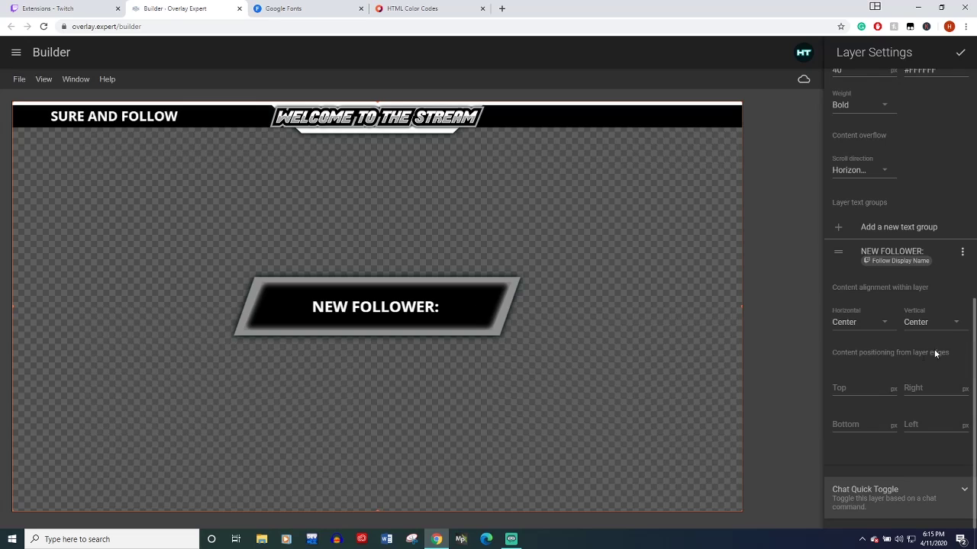
Reduce the alert text's font size from 40 to 35 px.
scroll(907, 336, up, 2)
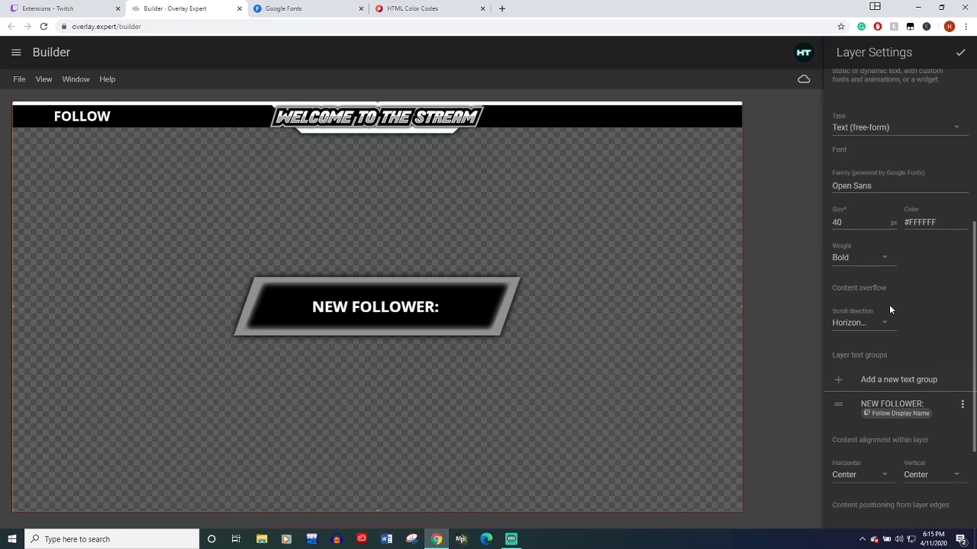
click(842, 220)
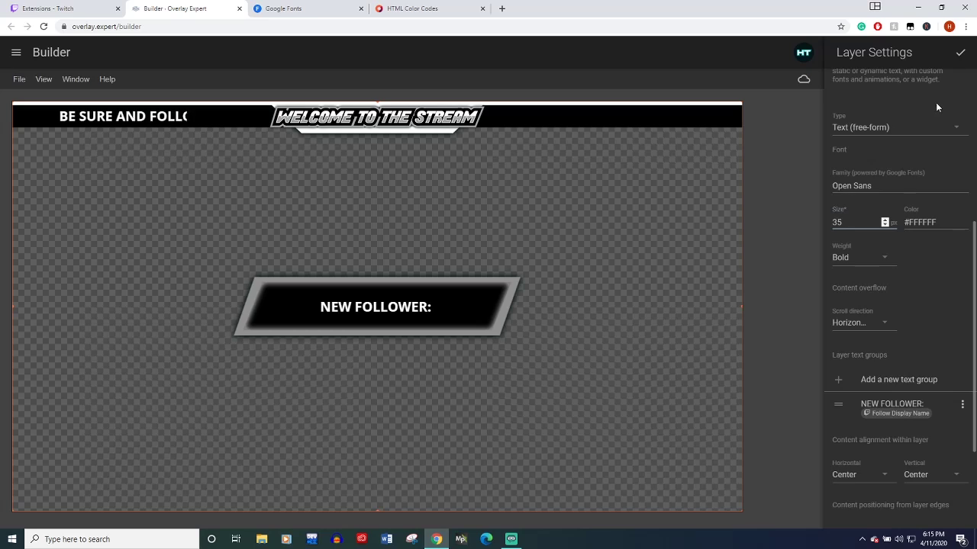
scroll(936, 102, up, 3)
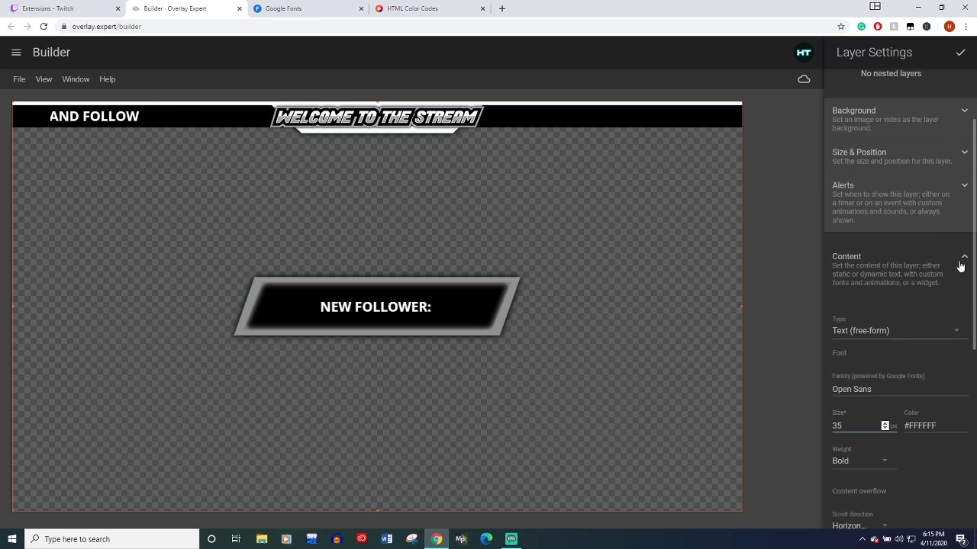
Toggle the alert's transition preview on and off, then close the ALERT layer settings.
click(962, 259)
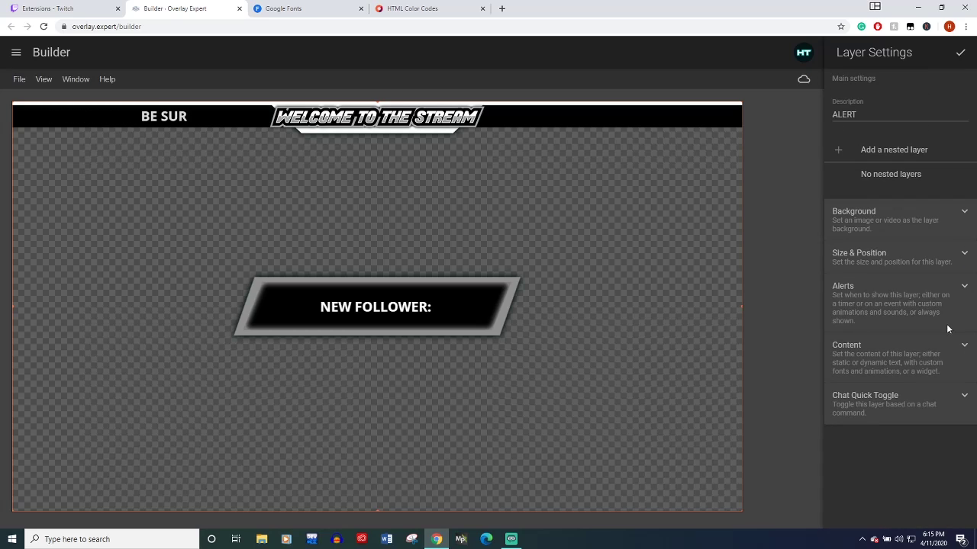
click(965, 290)
scroll(923, 360, down, 2)
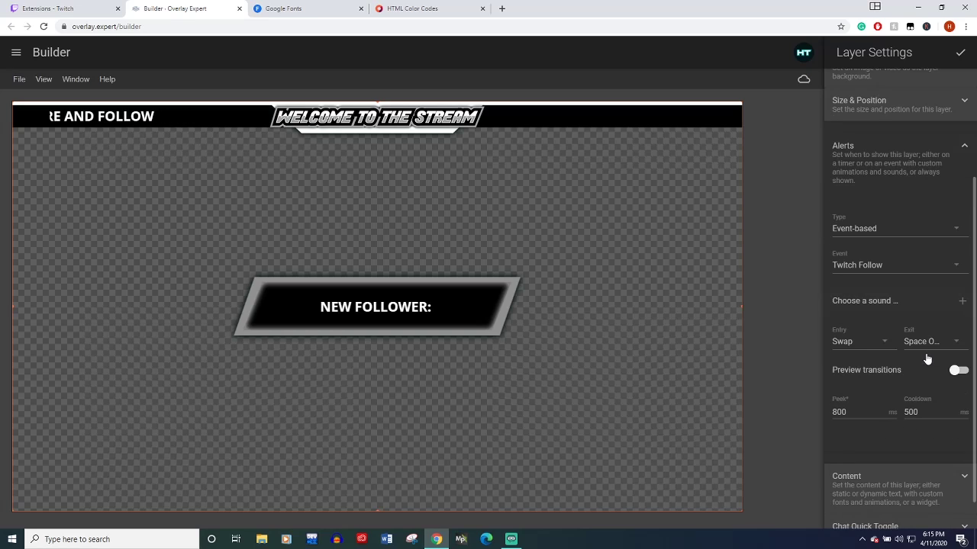
click(958, 371)
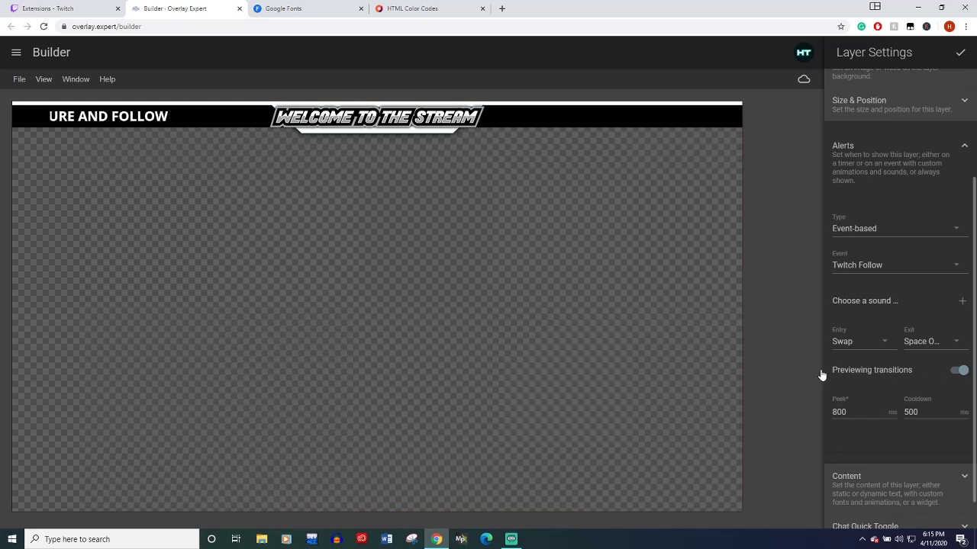
click(954, 375)
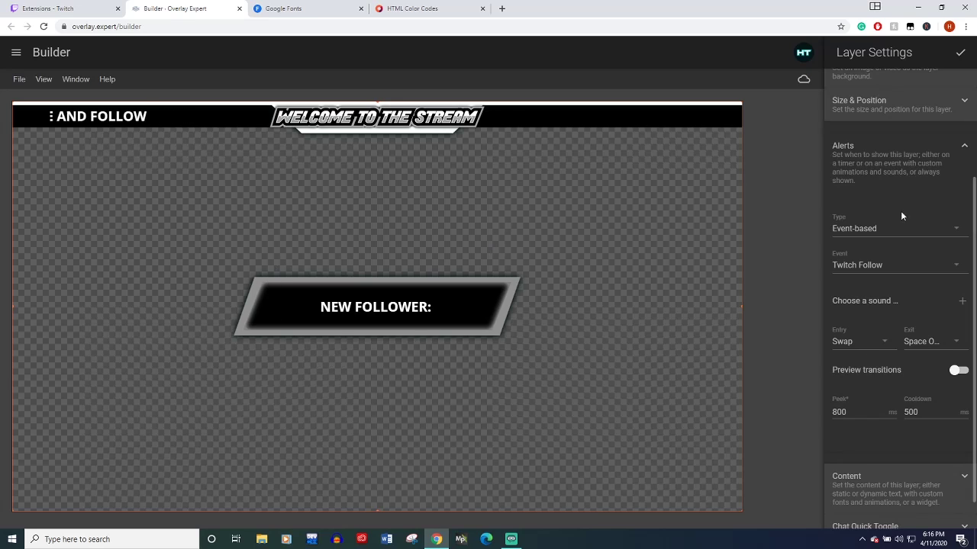
click(963, 145)
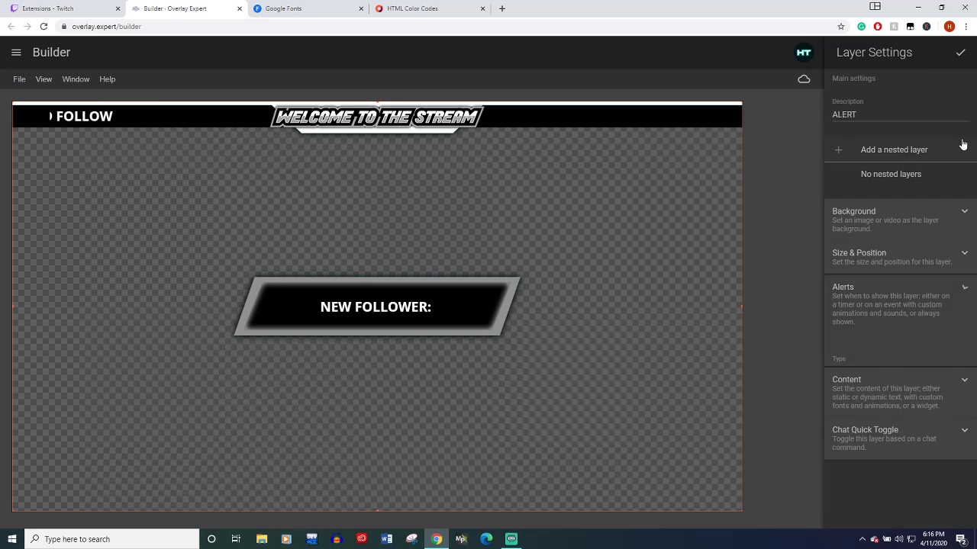
click(963, 52)
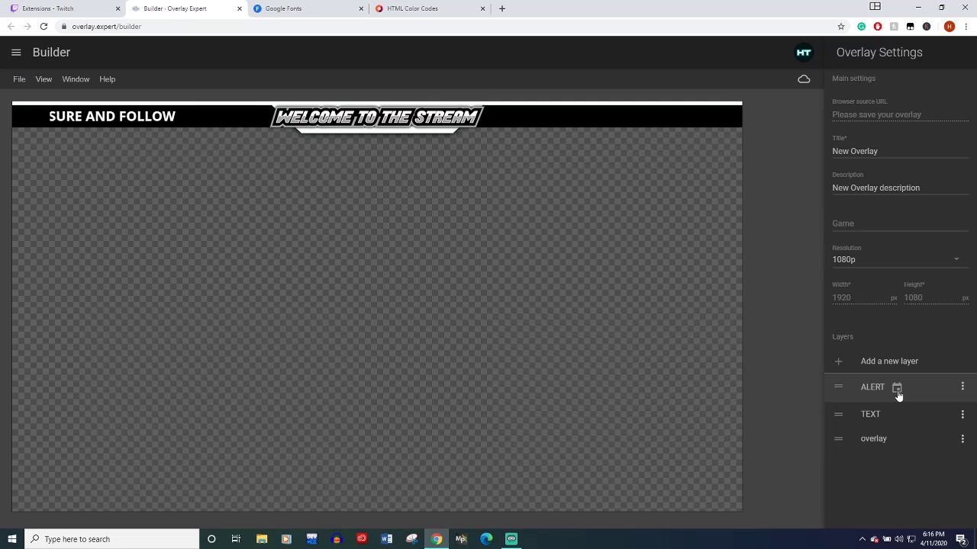
Add a new text layer, move it to the canvas middle, and clear its 'New content item' placeholder.
click(903, 359)
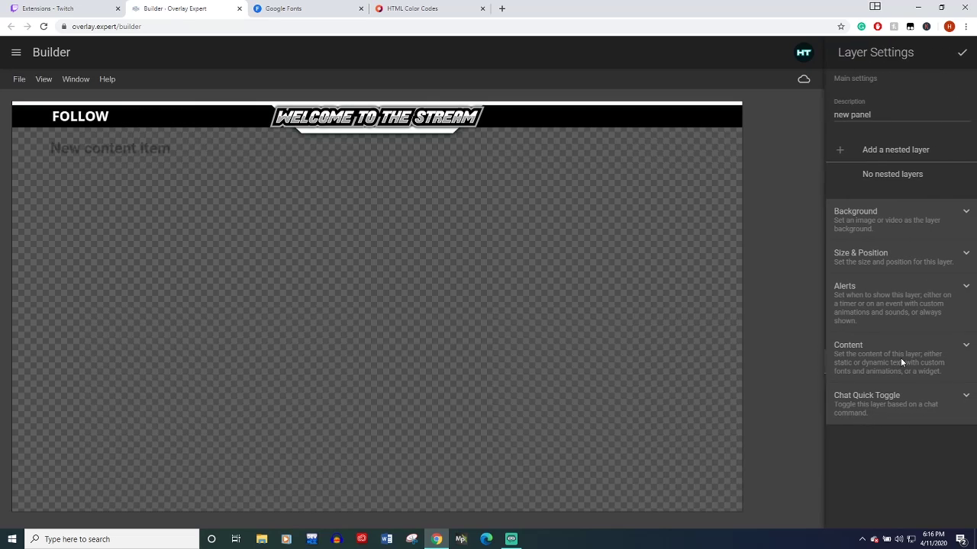
drag(181, 145, 414, 204)
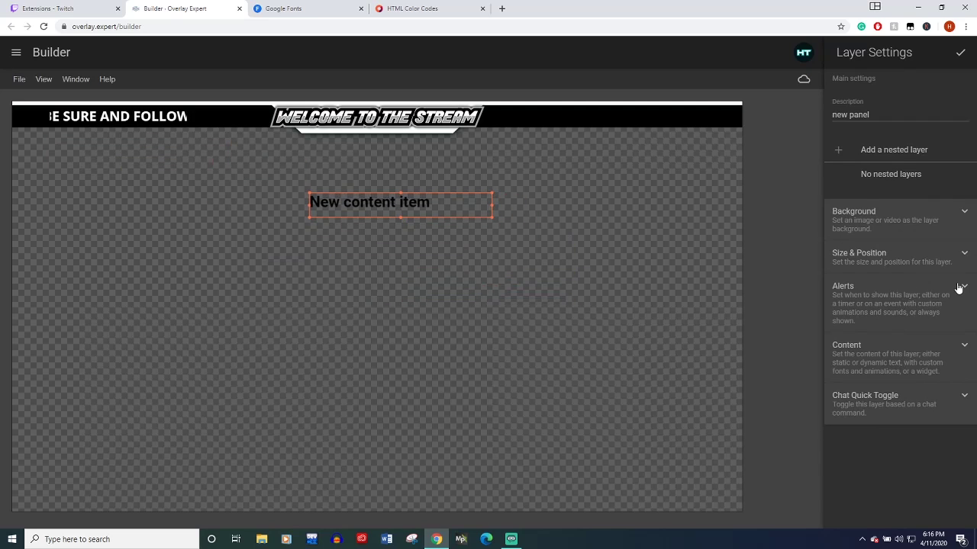
click(963, 347)
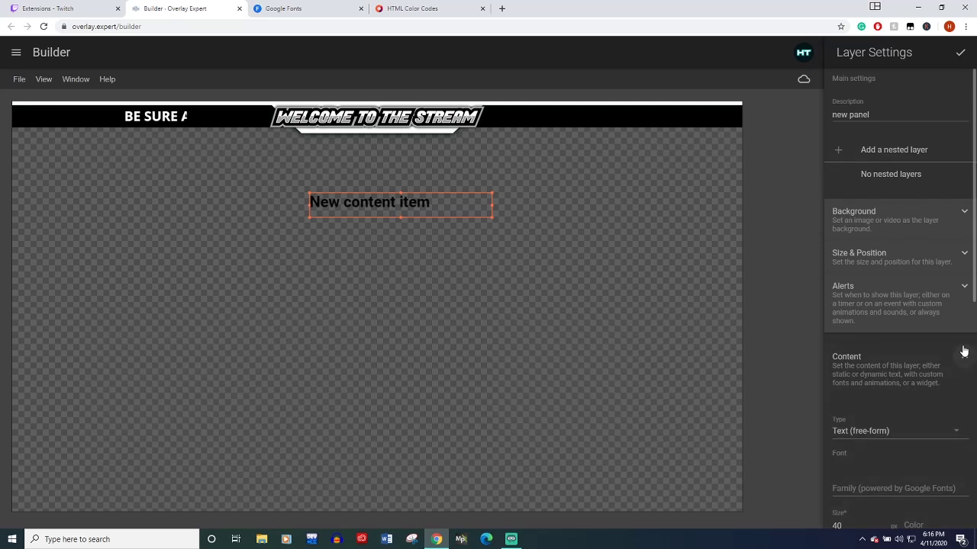
scroll(903, 373, down, 2)
scroll(867, 339, down, 3)
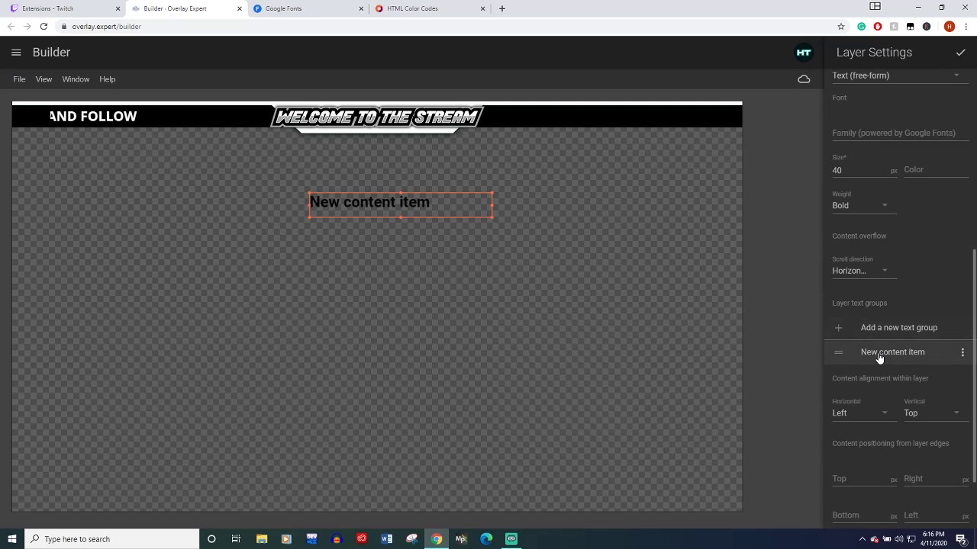
click(890, 353)
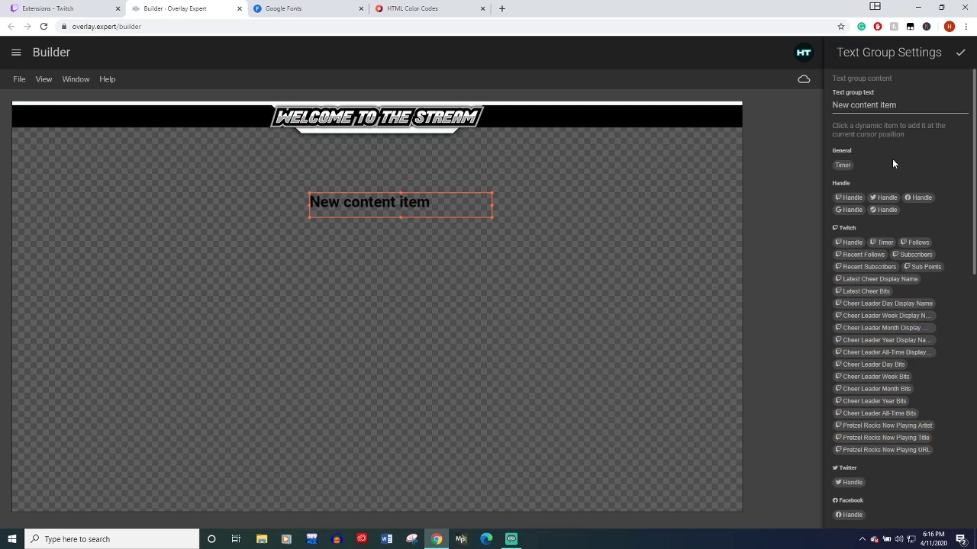
click(906, 105)
key(ctrl+a)
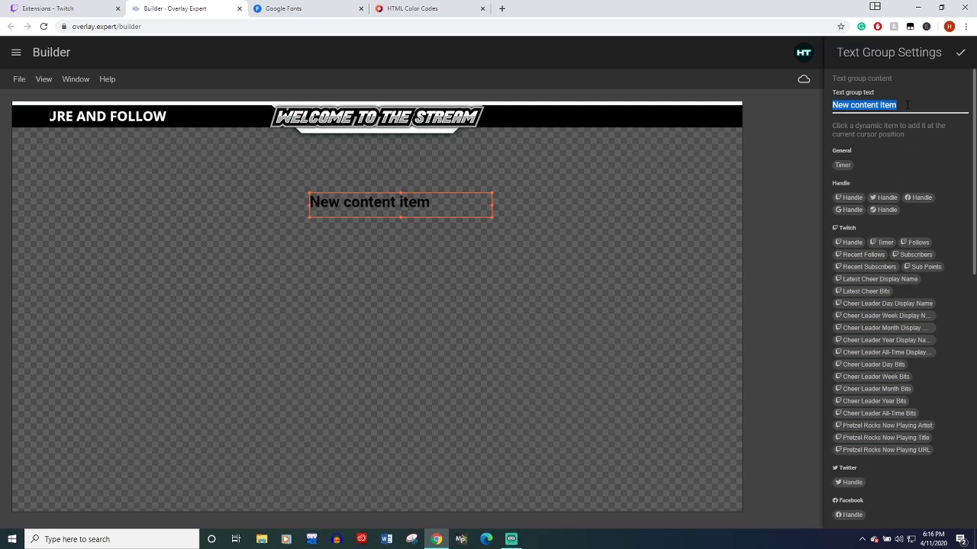
key(BackSpace)
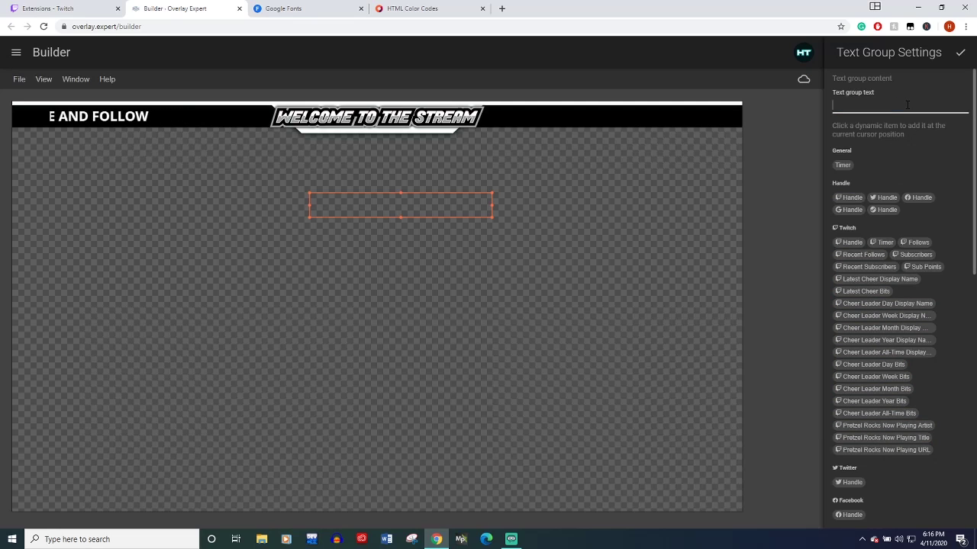
Insert the Recent Follows item, widen its box, and leave it near the canvas centre.
click(867, 256)
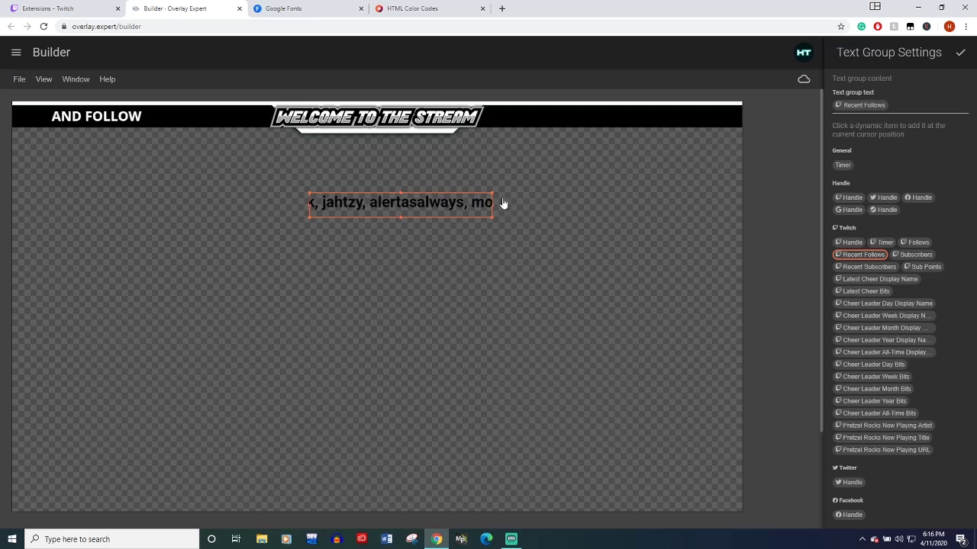
drag(309, 204, 3, 206)
drag(298, 208, 293, 501)
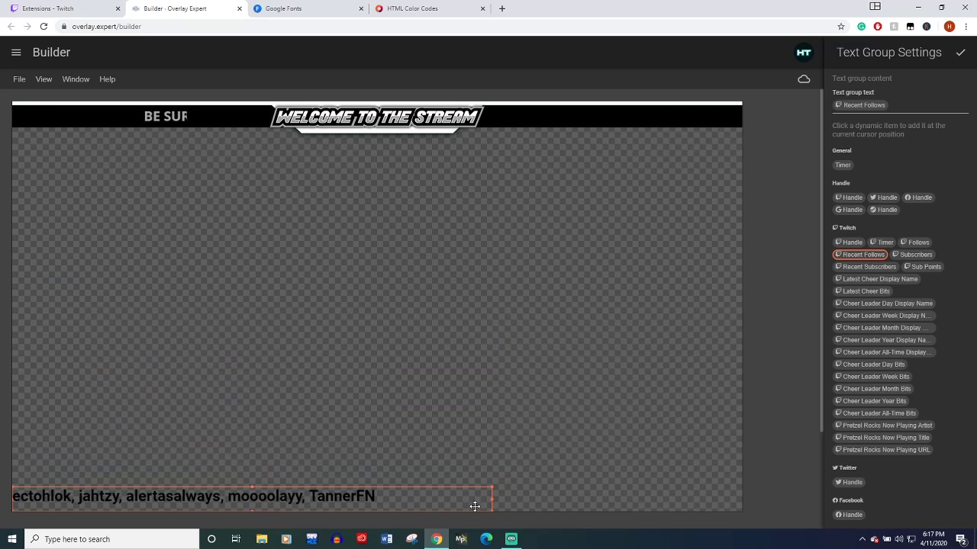
drag(493, 500, 313, 501)
drag(225, 500, 409, 303)
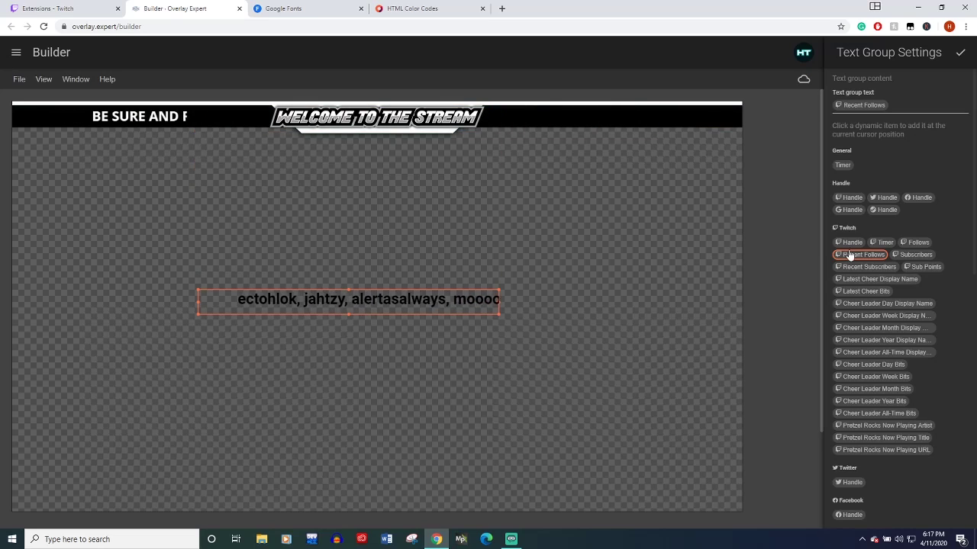
Replace Recent Follows with a Timer item and fit its box into the bottom-right corner.
click(900, 105)
key(BackSpace)
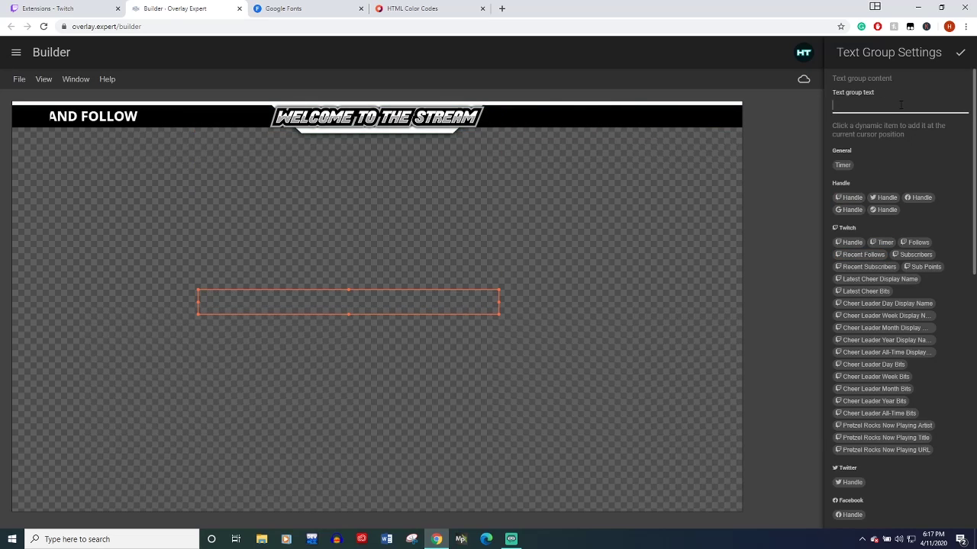
click(843, 165)
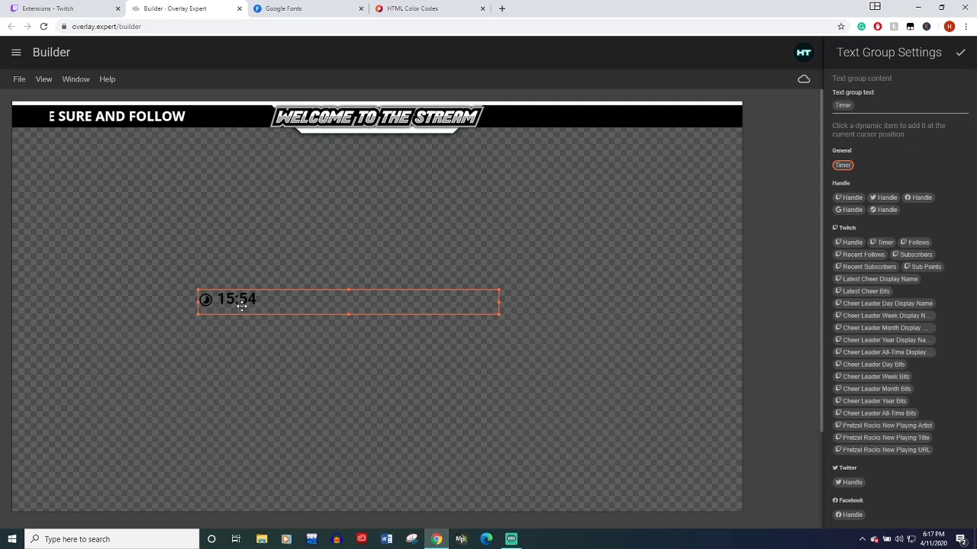
drag(238, 306, 671, 509)
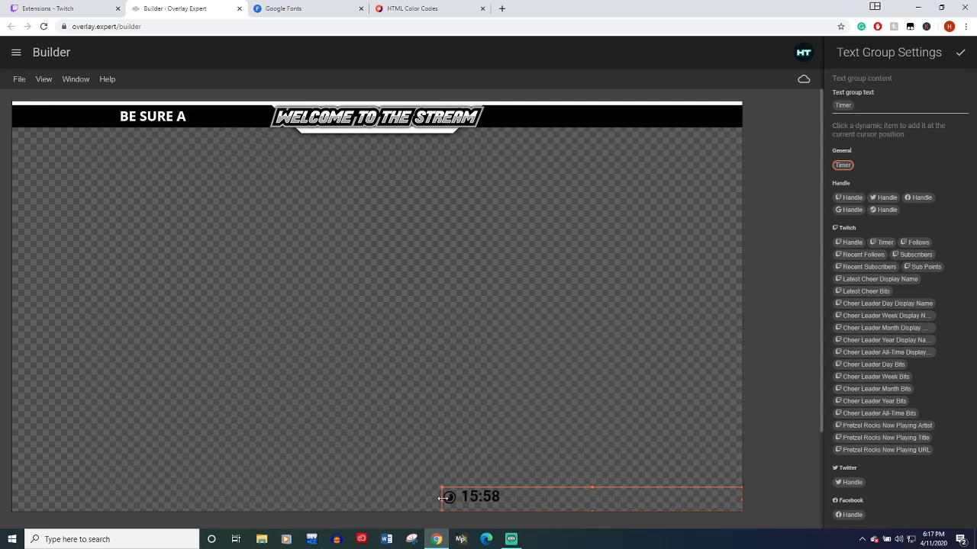
drag(442, 497, 671, 495)
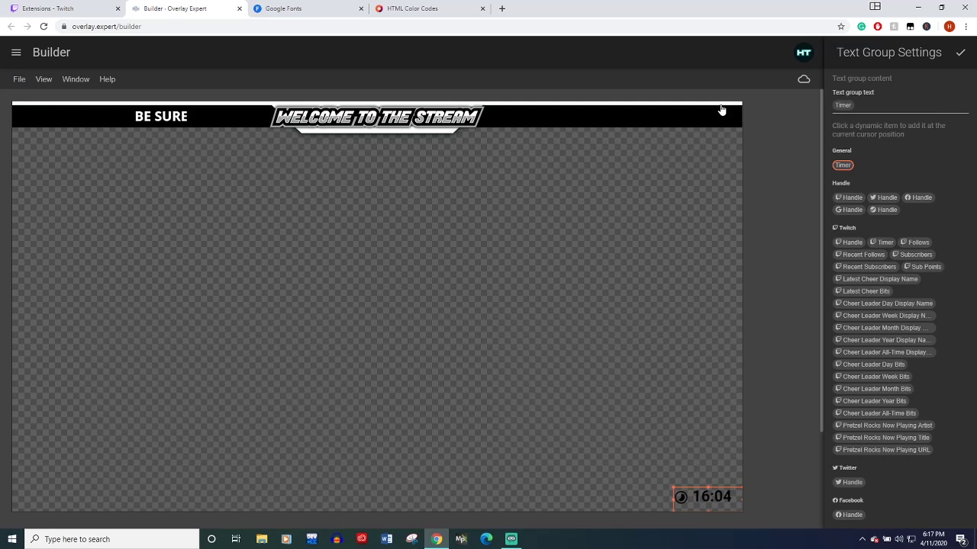
Set the timer layer's font family to Open Sans and its weight to Bold.
click(707, 501)
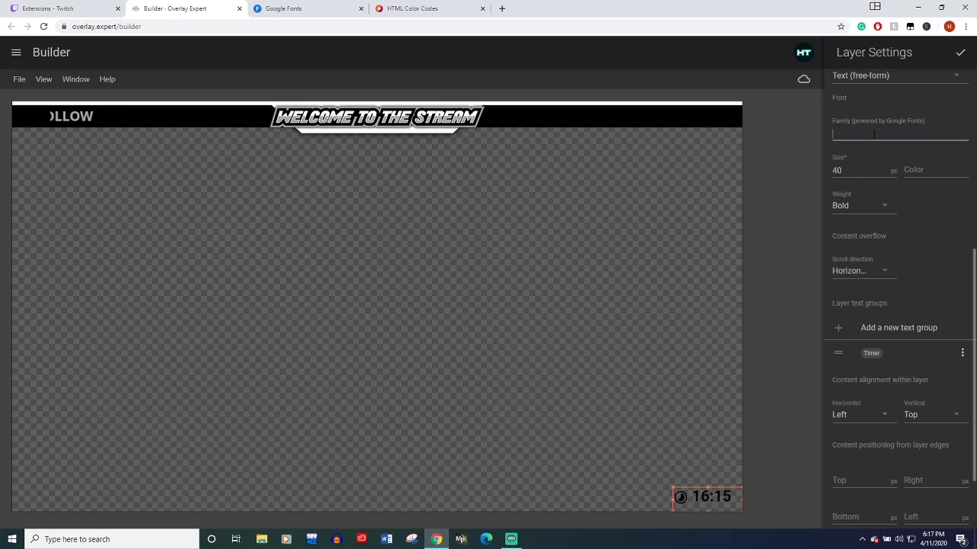
text(Open Sans)
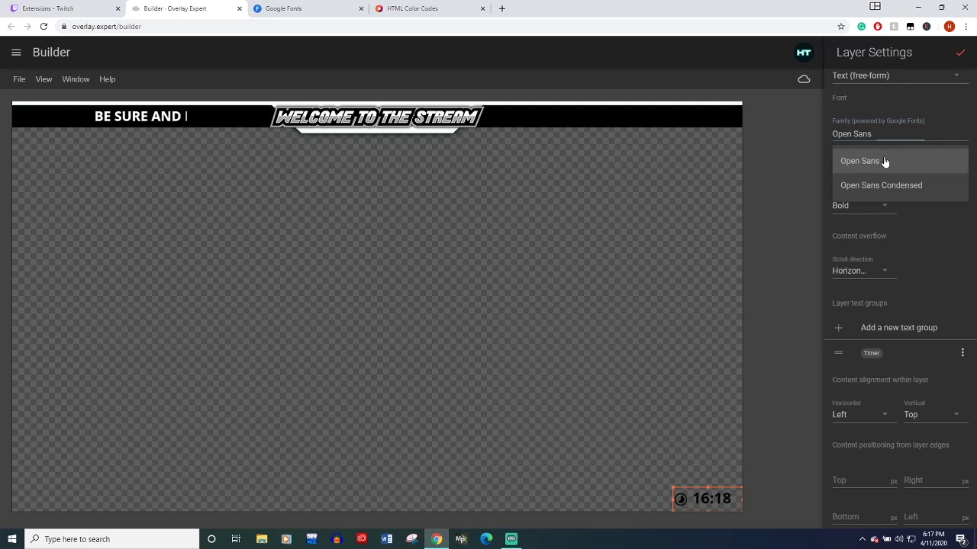
click(885, 161)
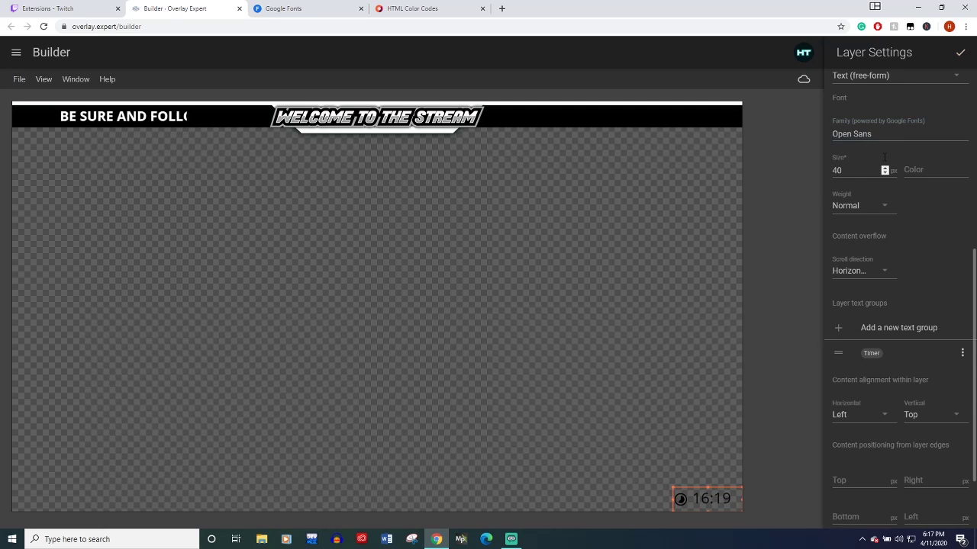
click(879, 220)
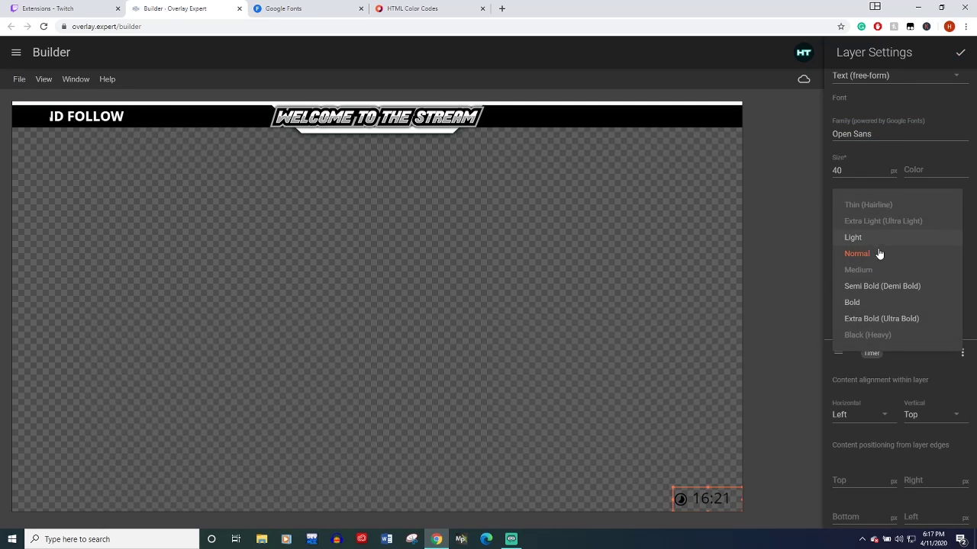
click(862, 305)
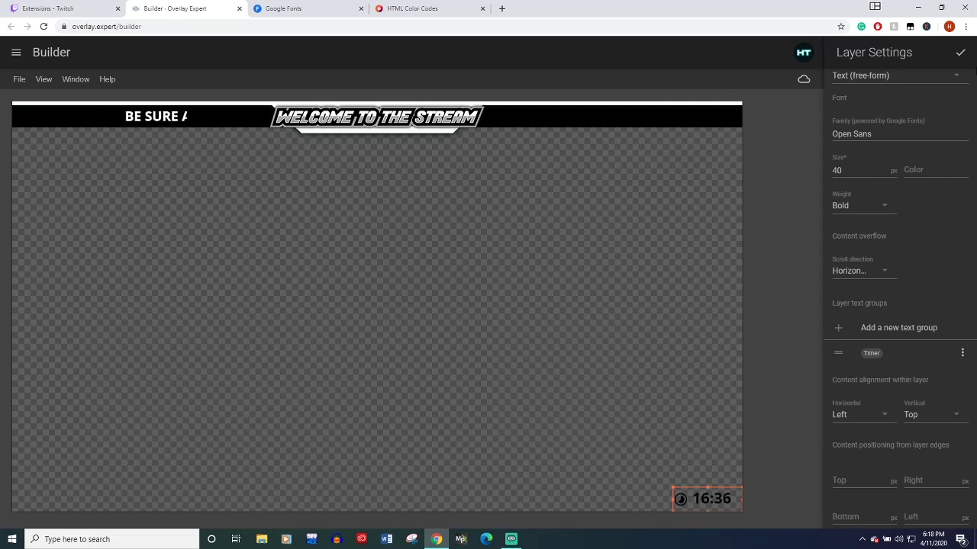
Finish the timer layer, retitle the overlay from 'New Overlay' to 'WELCOME', and save it.
click(962, 53)
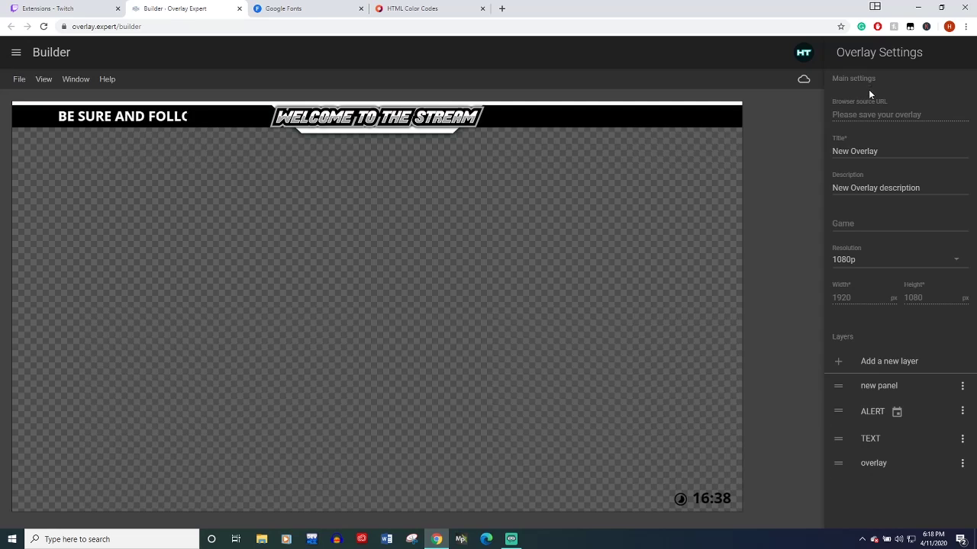
triple_click(887, 152)
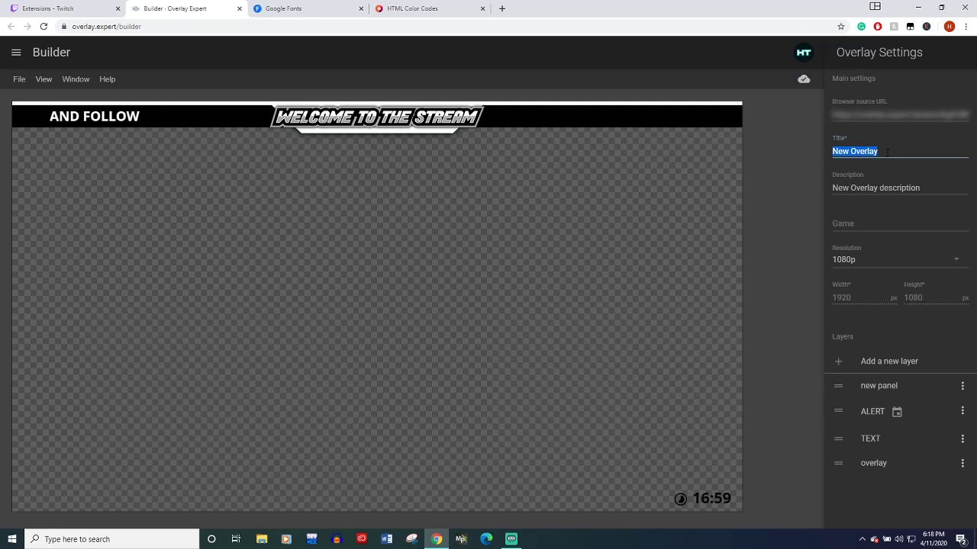
text(WELCOME)
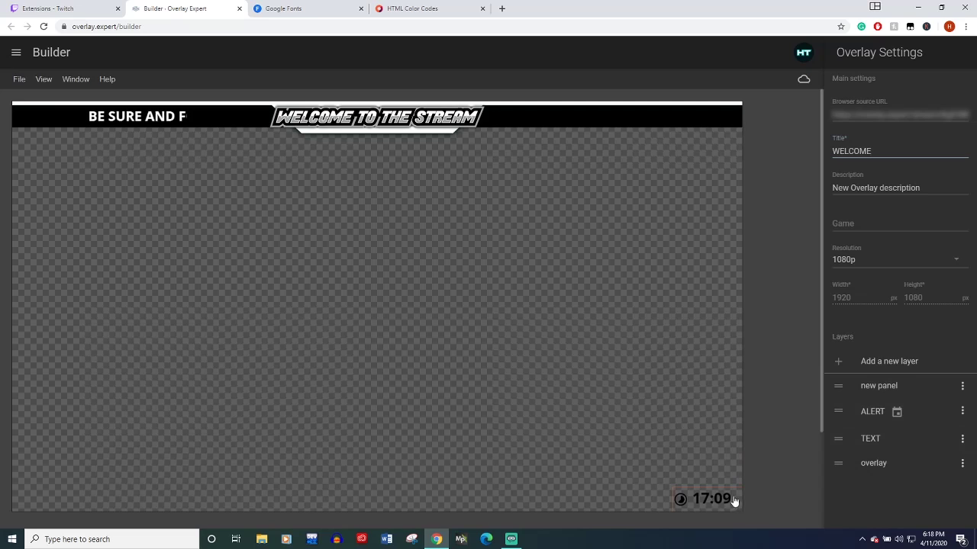
click(17, 85)
click(42, 135)
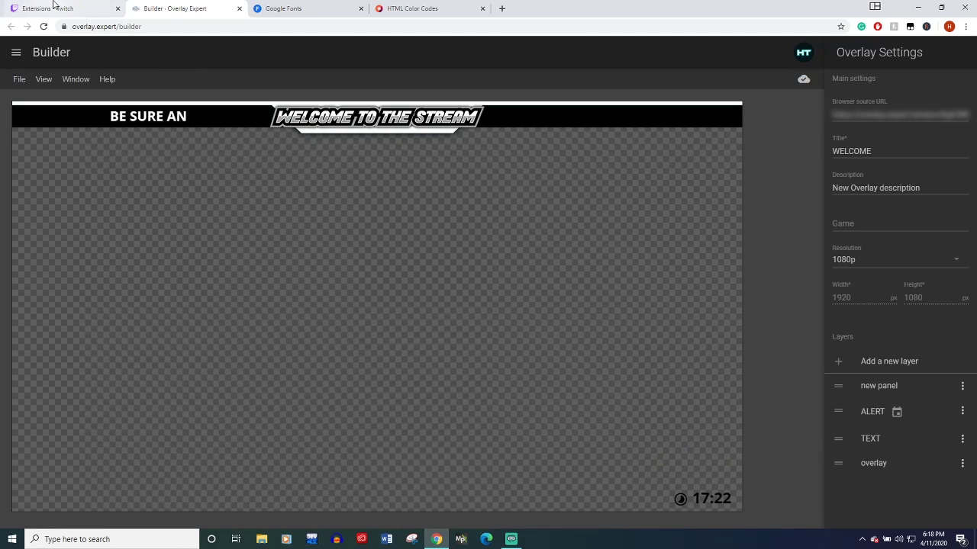
On the Twitch extensions page, activate Overlay Expert as Overlay 1 and open its overlay configuration.
click(54, 8)
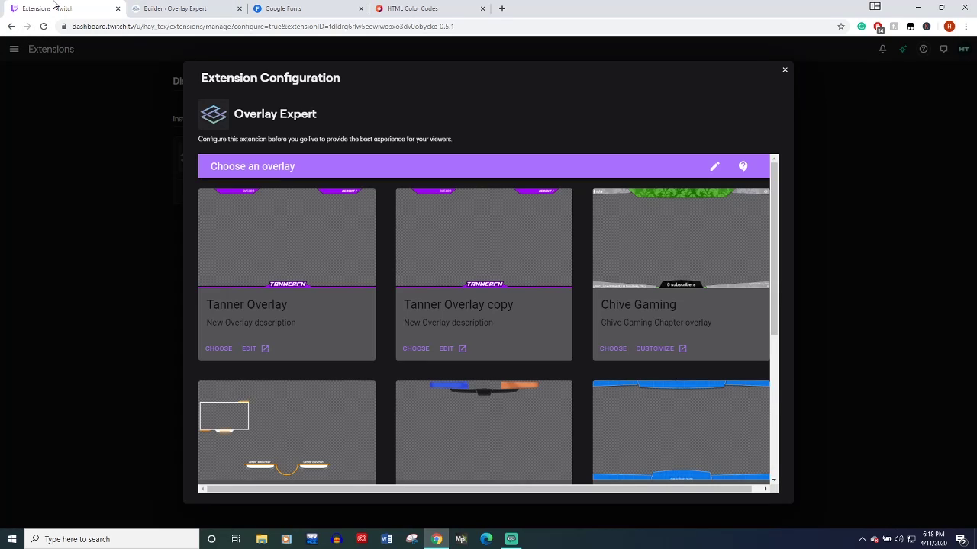
click(784, 70)
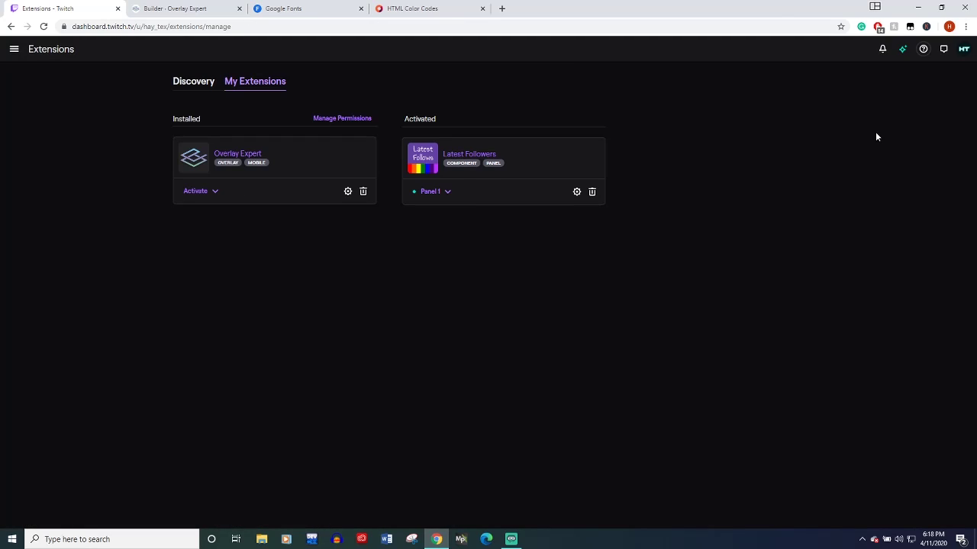
click(202, 192)
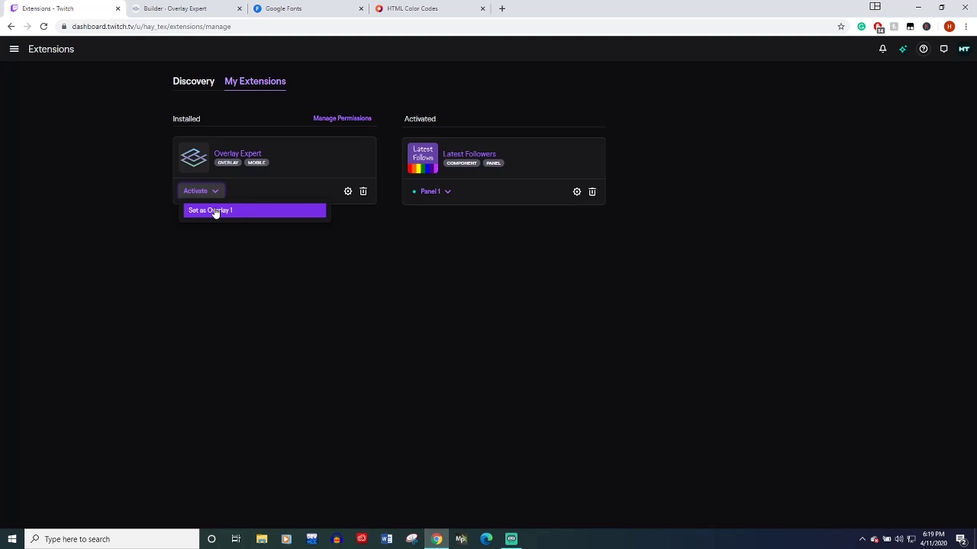
click(214, 209)
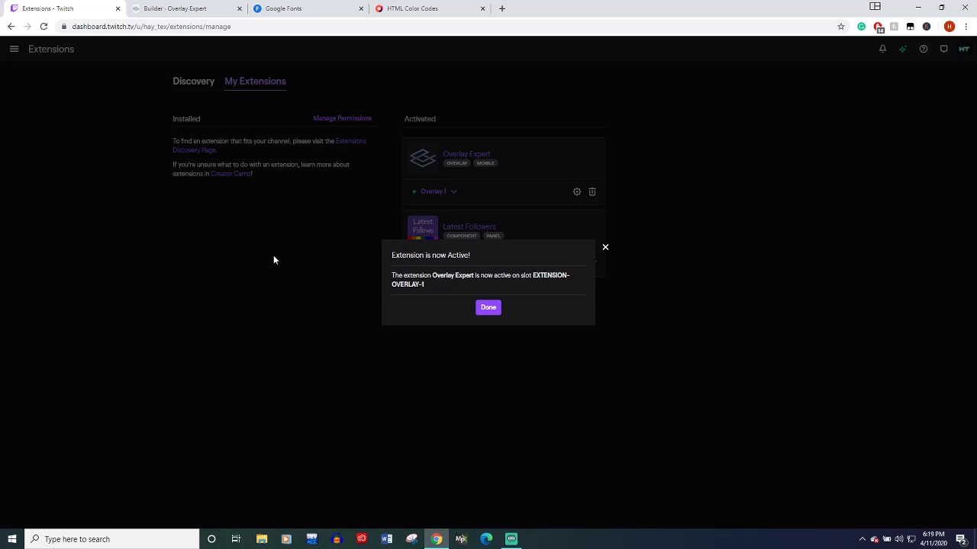
click(488, 309)
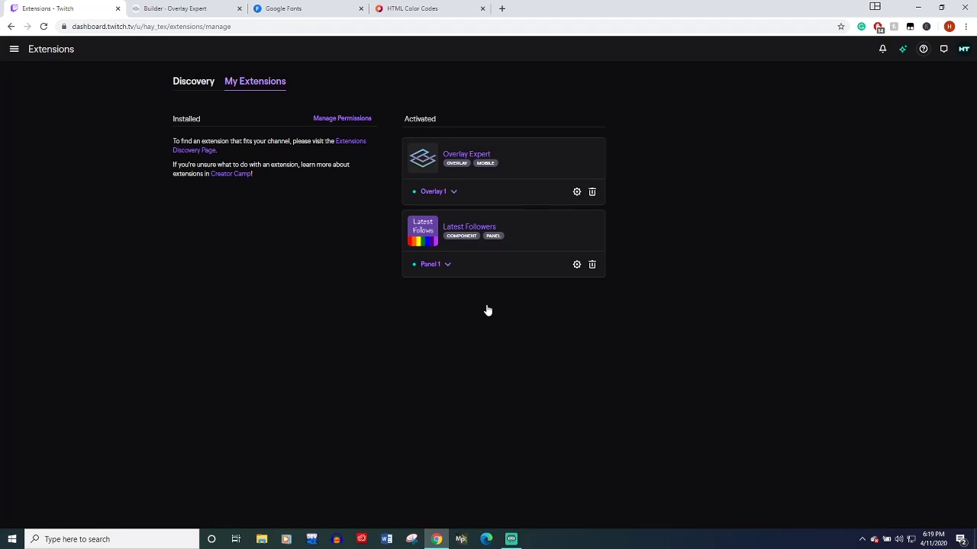
click(577, 191)
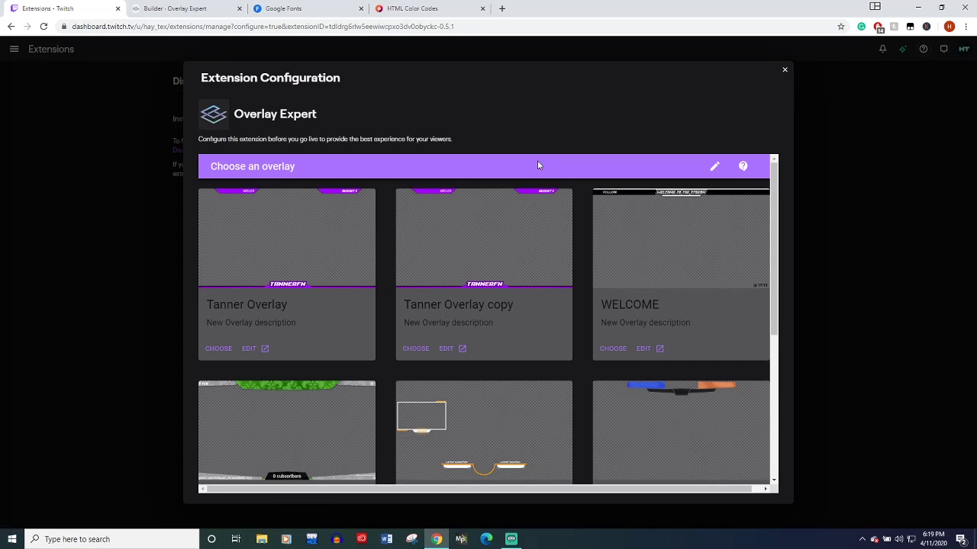
scroll(537, 163, down, 3)
scroll(534, 250, up, 3)
scroll(535, 255, down, 2)
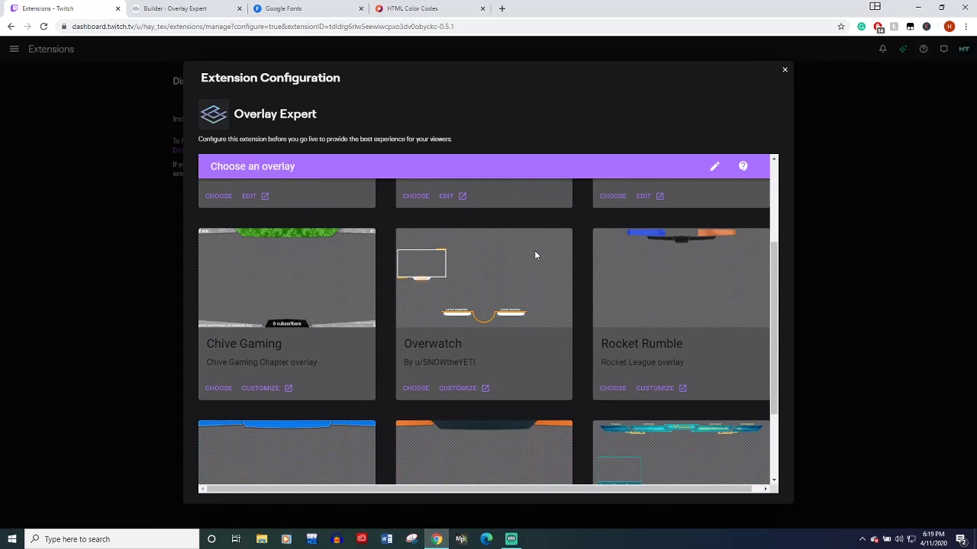
scroll(598, 279, down, 1)
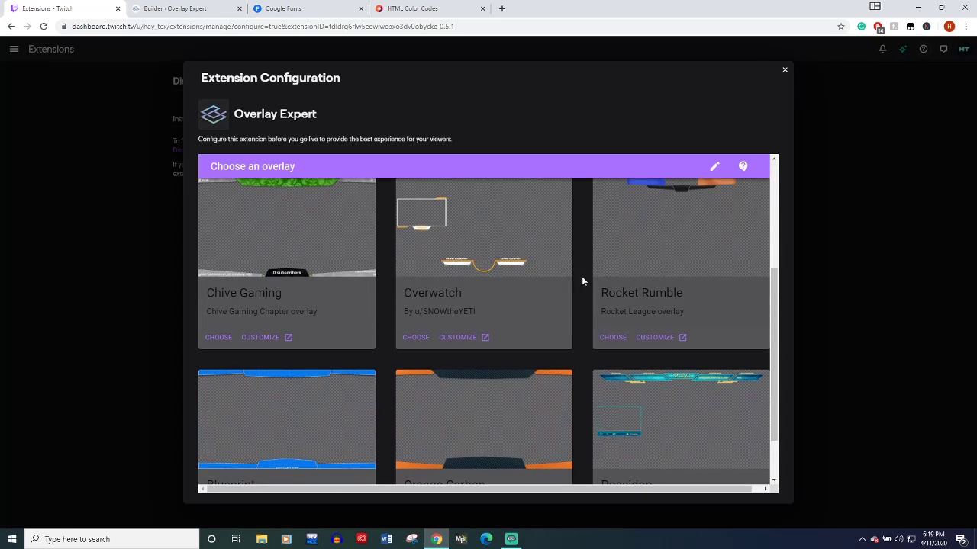
scroll(510, 284, down, 1)
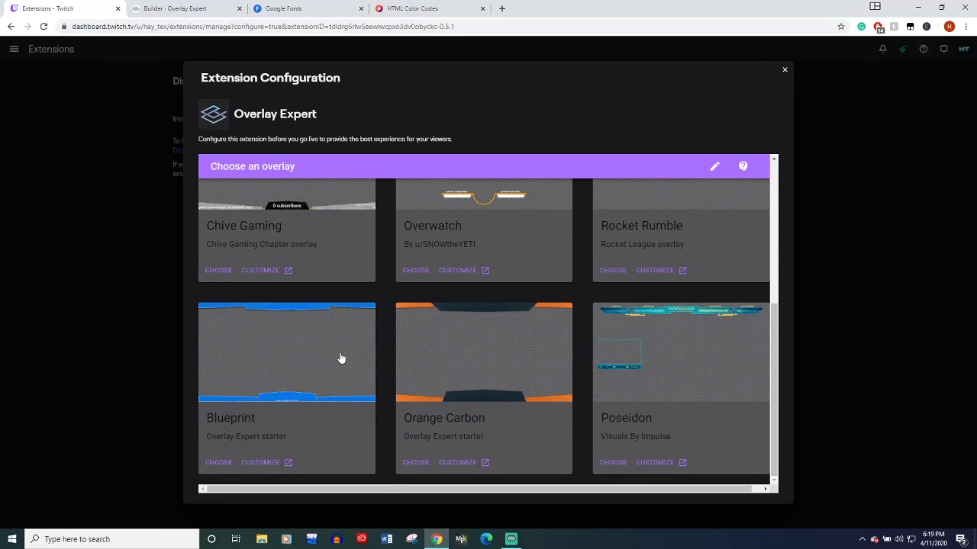
scroll(294, 342, up, 2)
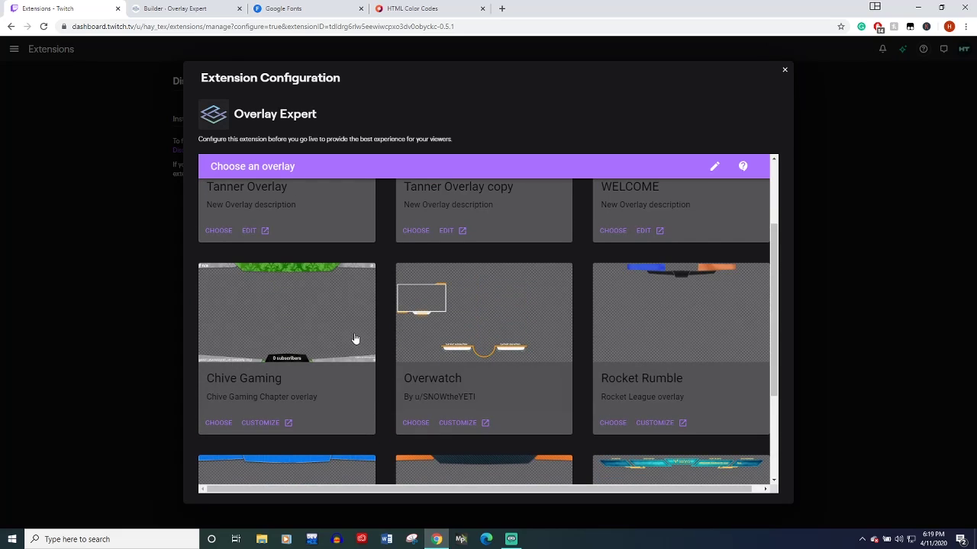
scroll(306, 336, down, 1)
scroll(303, 334, down, 2)
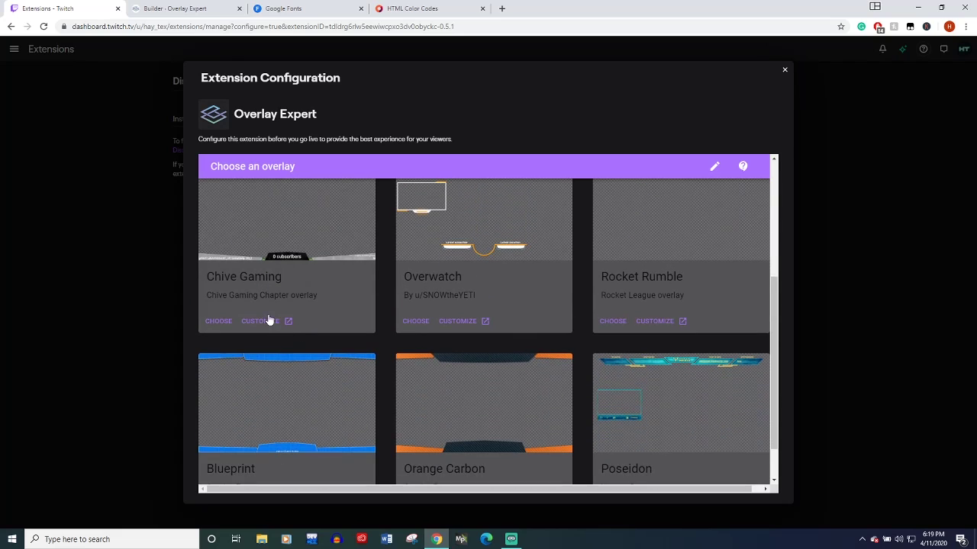
scroll(268, 320, up, 1)
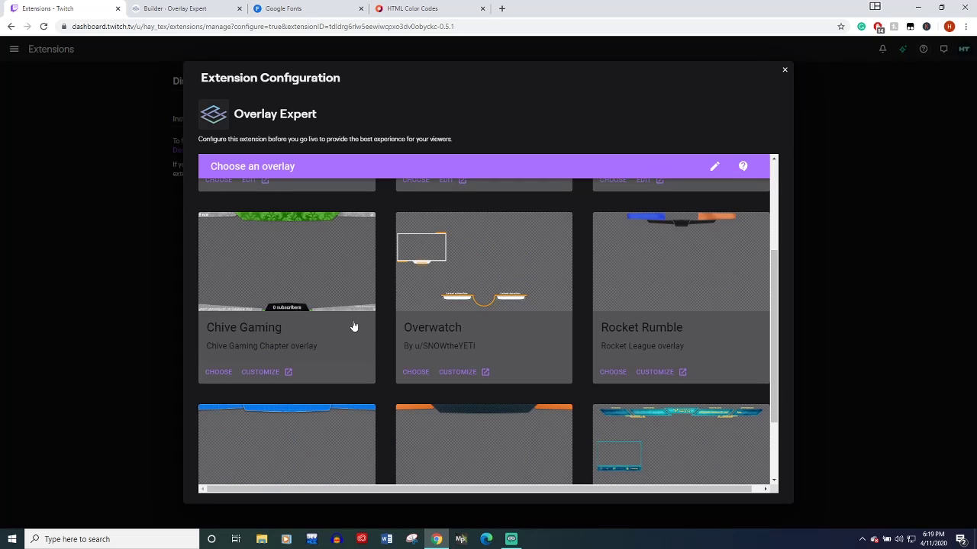
scroll(490, 334, up, 3)
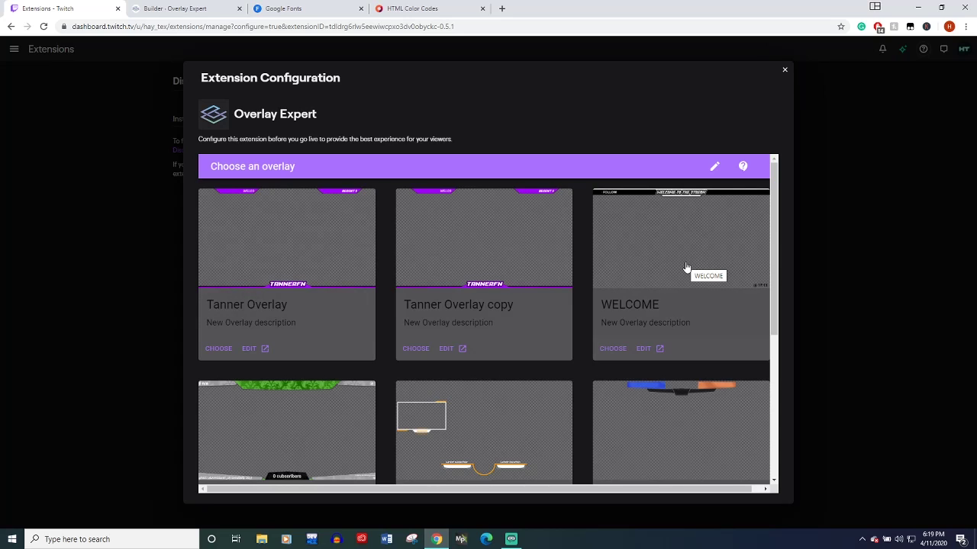
Choose the WELCOME overlay, then open the Twitch Extension beta sign-up form.
click(613, 350)
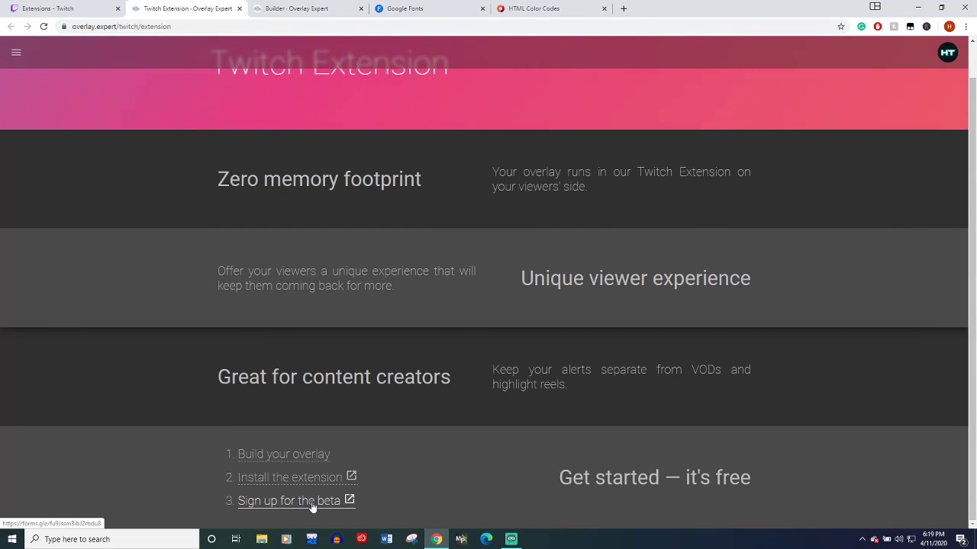
click(343, 504)
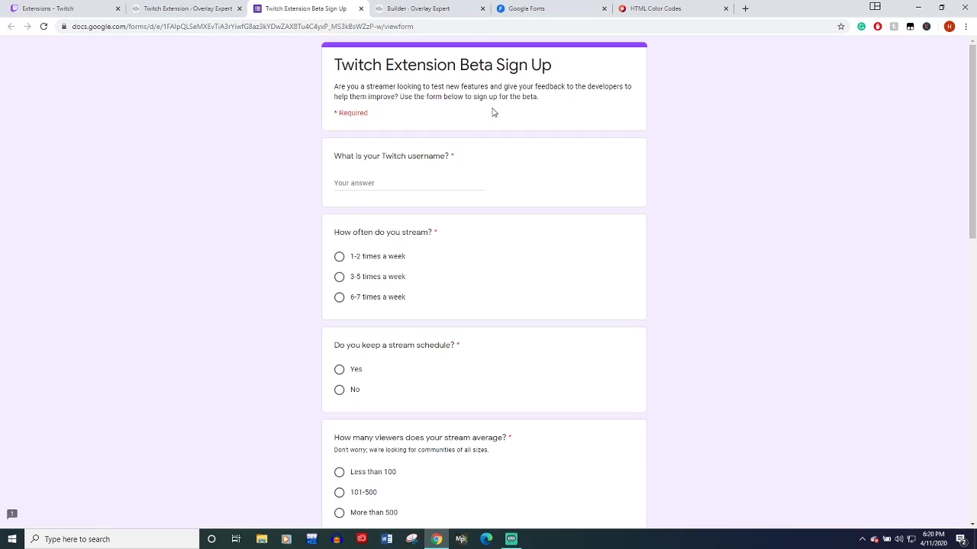
Scroll down through the beta sign-up form's questions and back up to the top.
scroll(491, 113, down, 10)
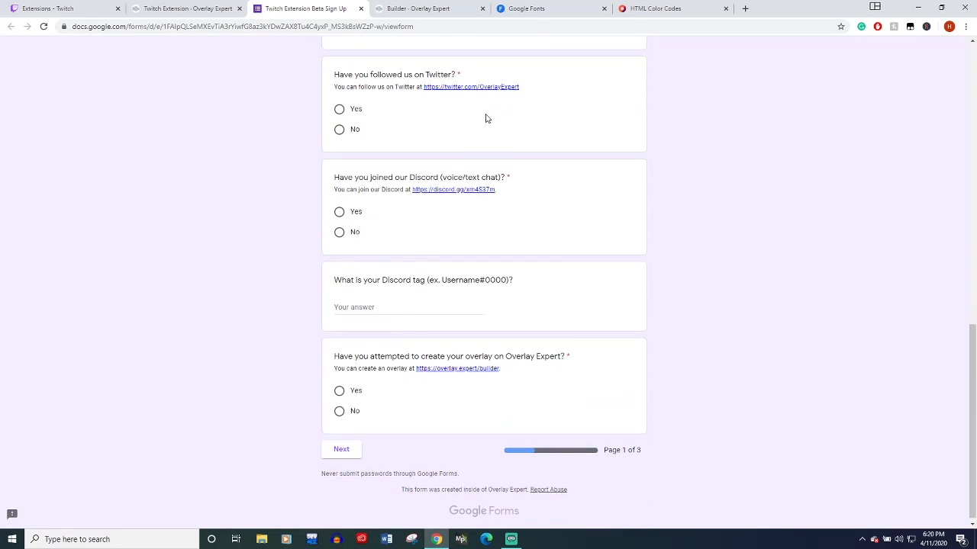
scroll(567, 328, up, 8)
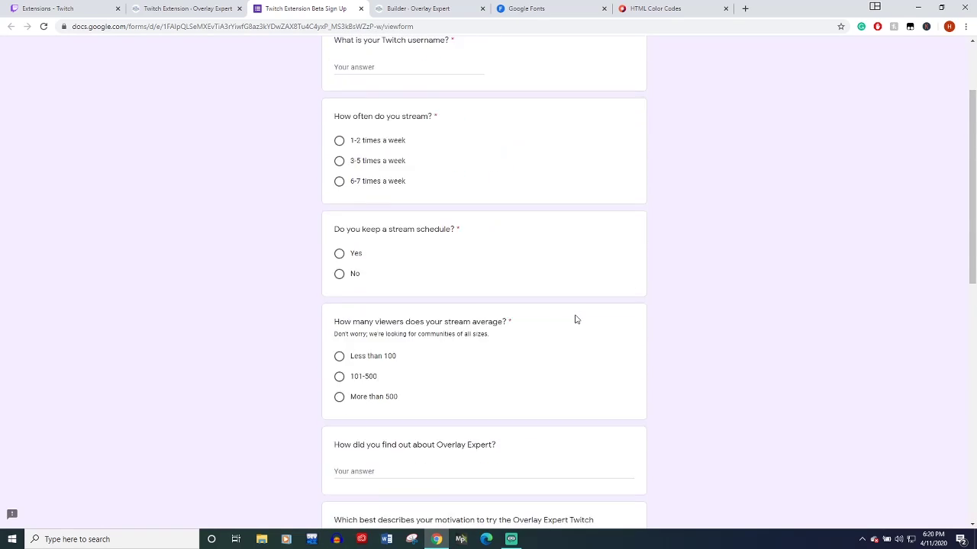
scroll(576, 318, up, 1)
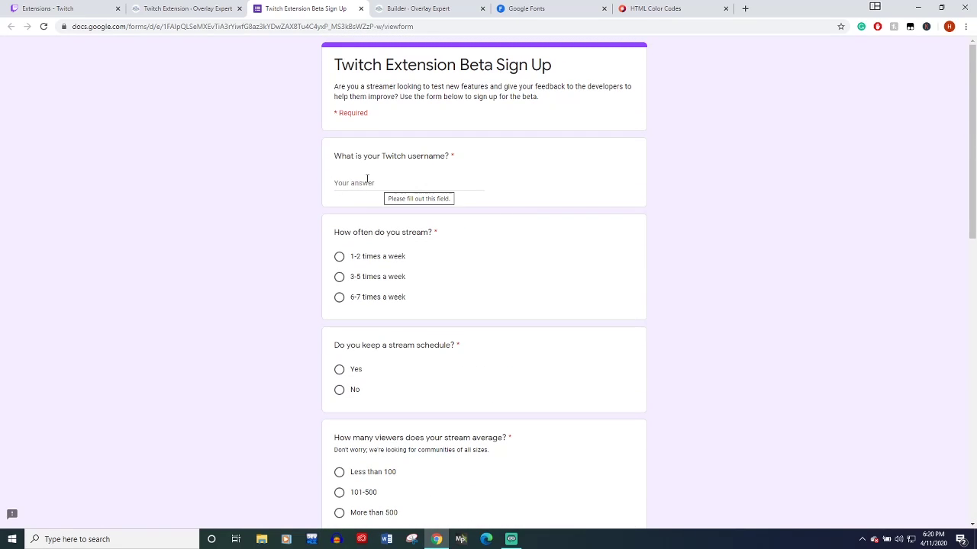